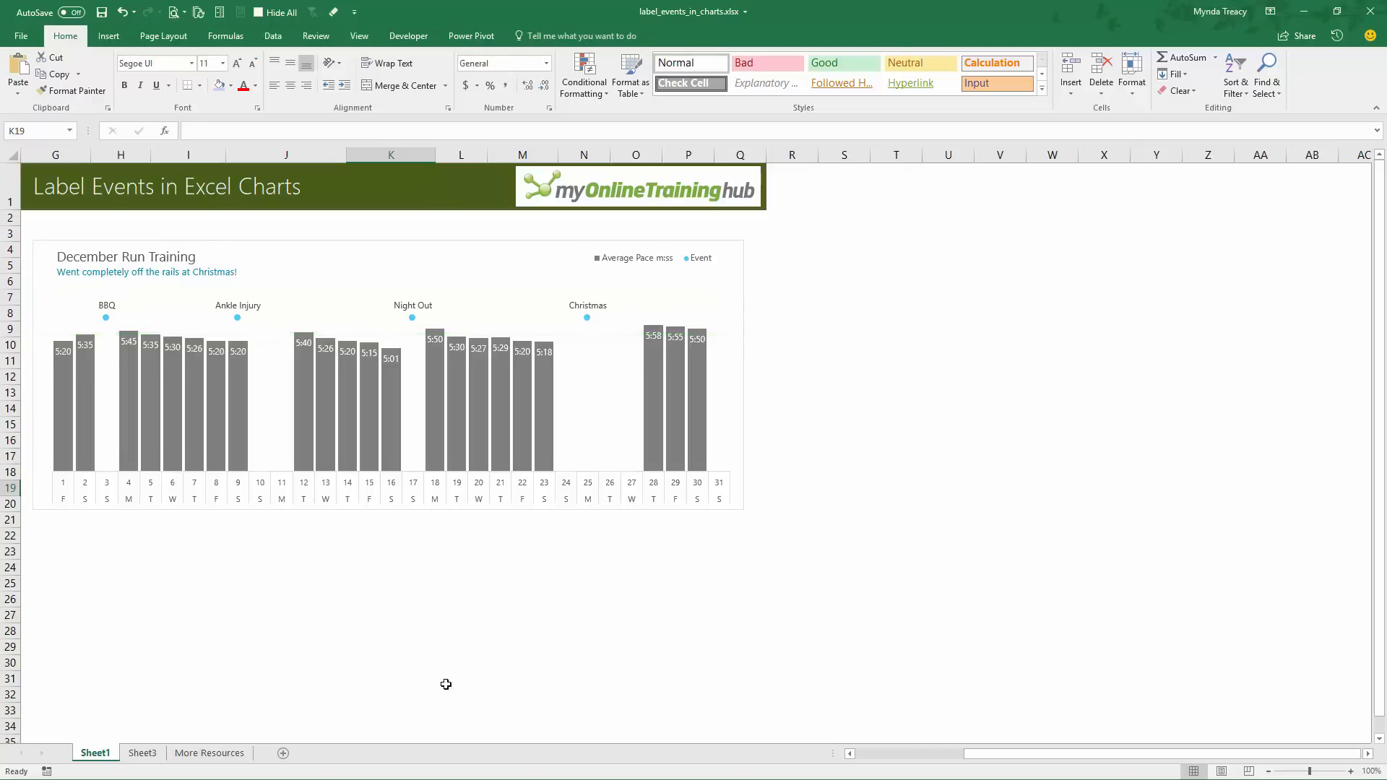
# Review the Date, Average Pace m:ss and Event Type columns of the data table on Sheet3
pyautogui.click(142, 754)
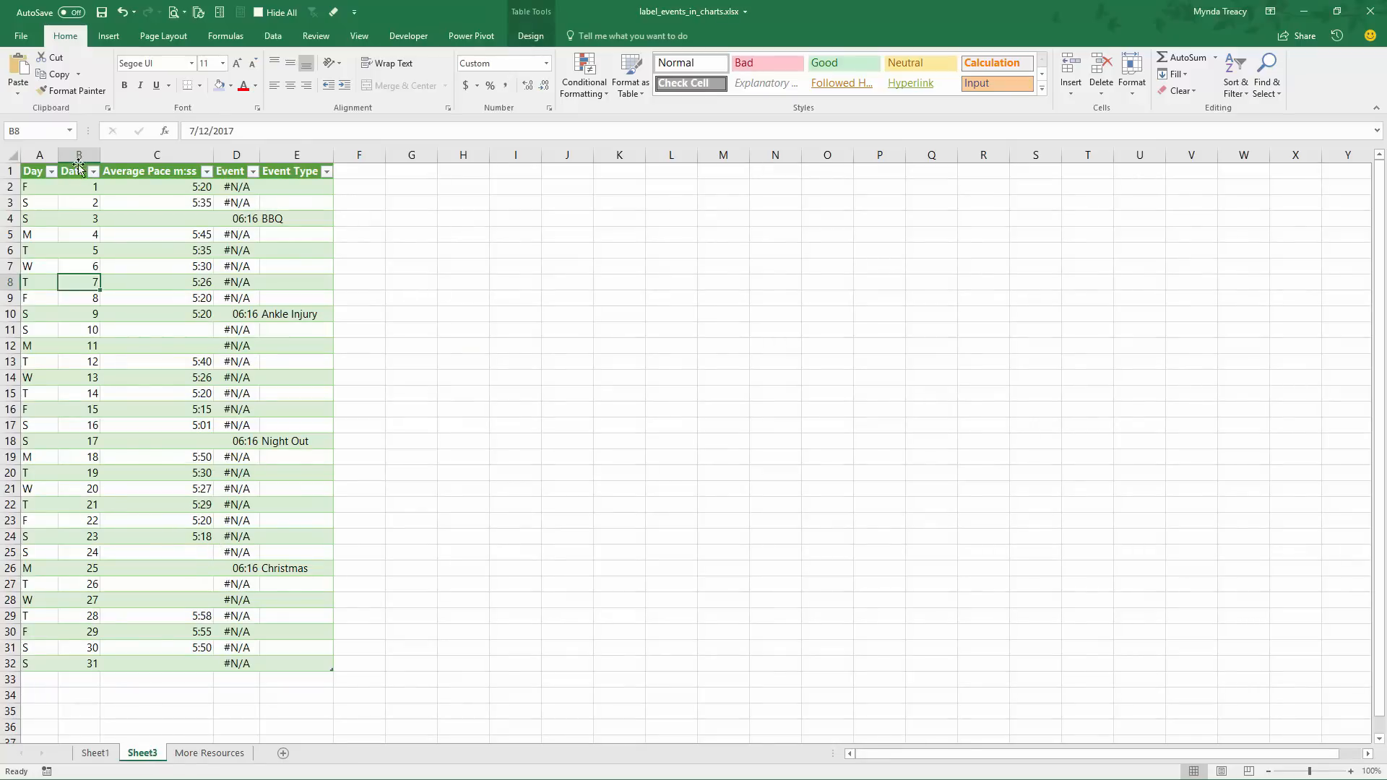
pyautogui.moveTo(80, 155); pyautogui.dragTo(87, 299)
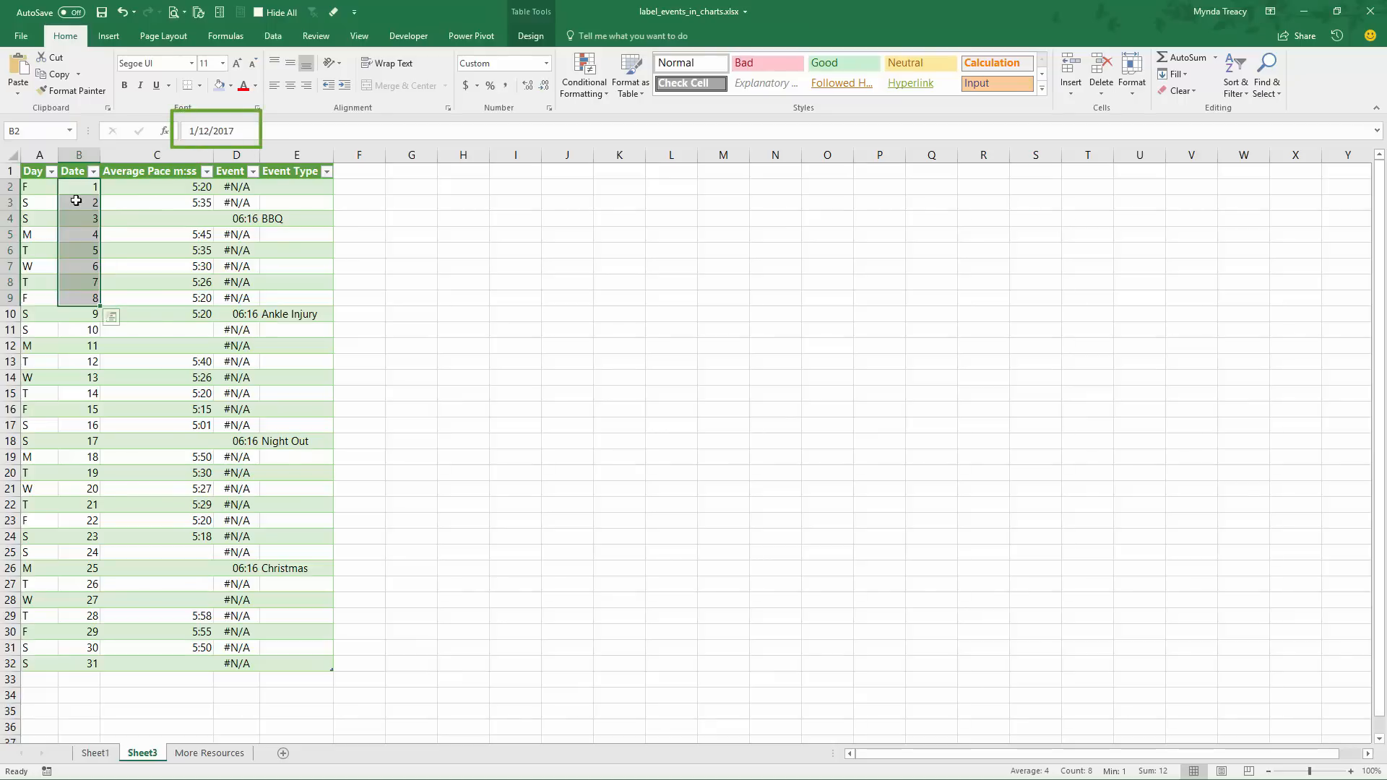
pyautogui.click(79, 155)
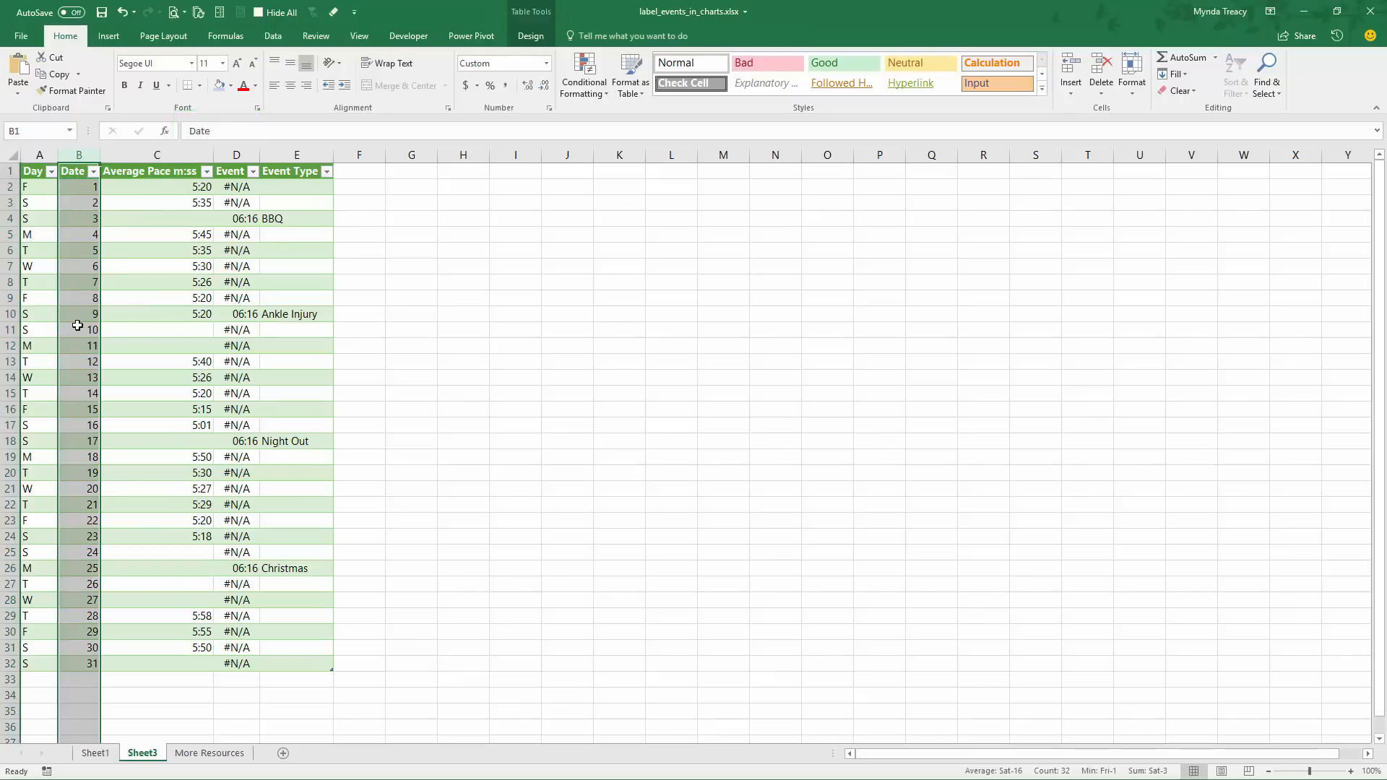
pyautogui.click(158, 155)
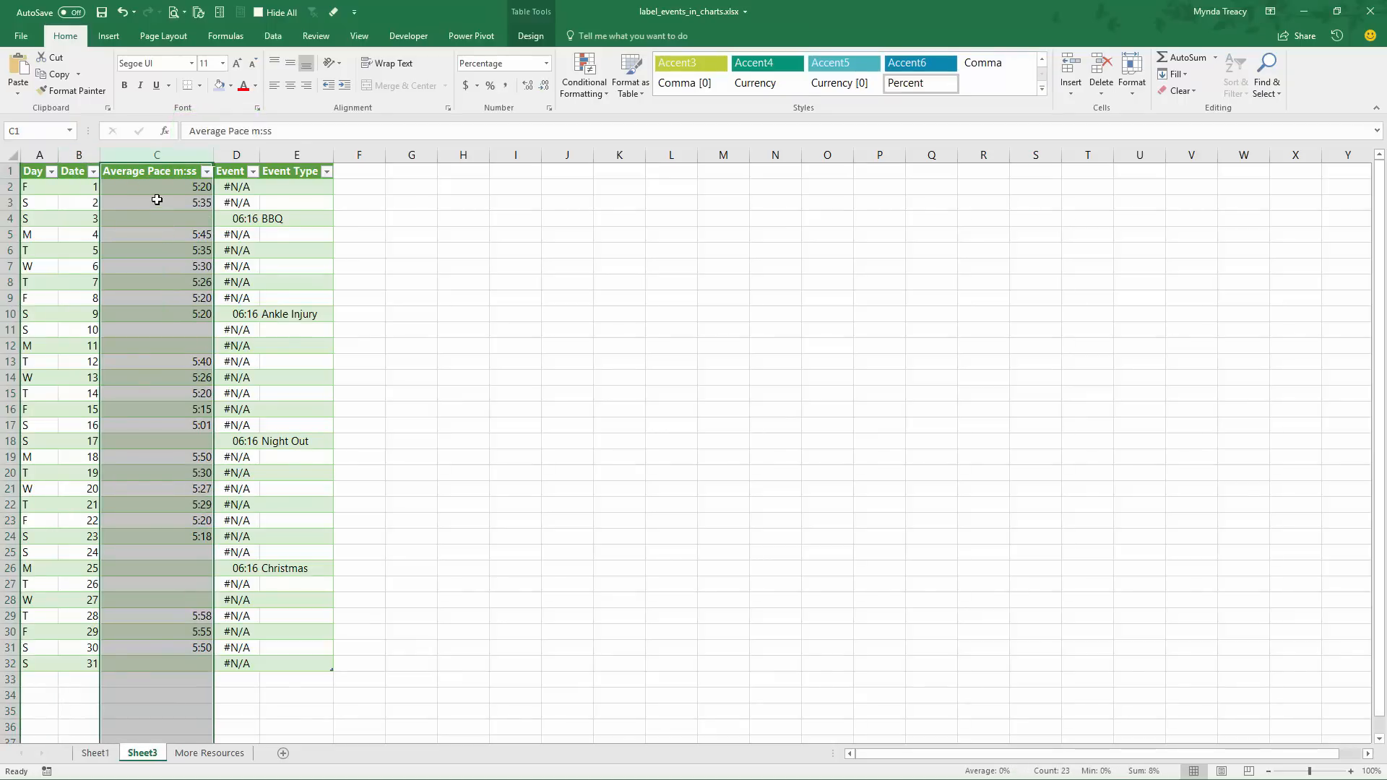
pyautogui.moveTo(83, 189); pyautogui.dragTo(195, 652)
pyautogui.click(308, 171)
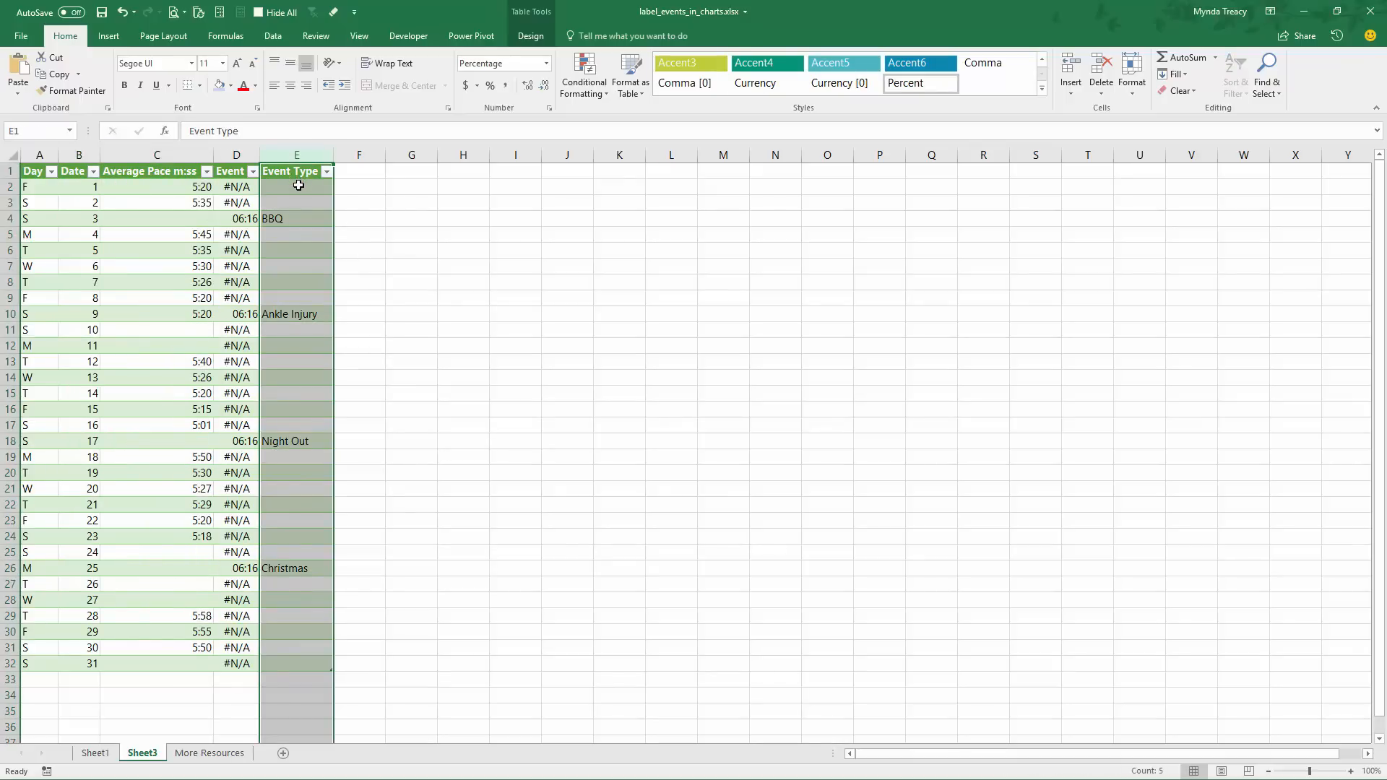
pyautogui.click(293, 219)
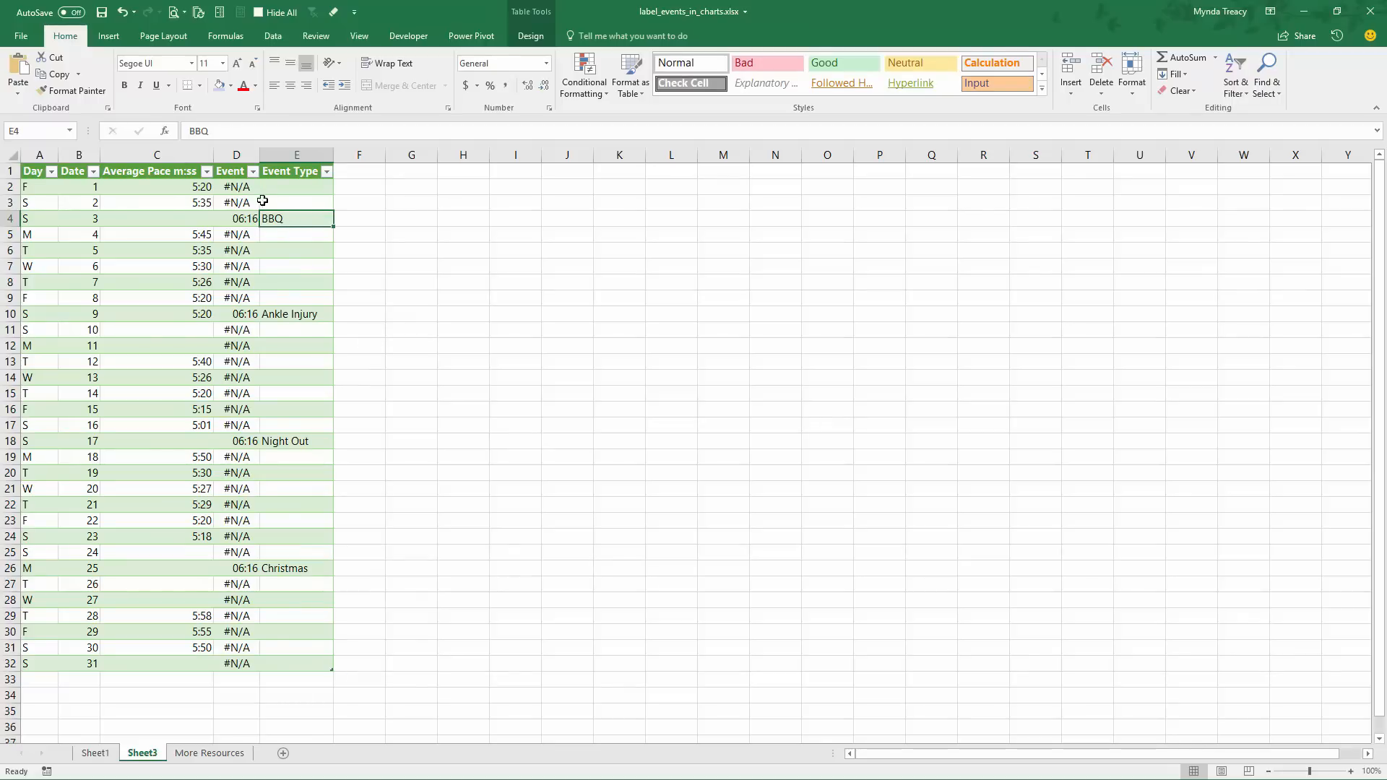
# Examine the Event column and the MAX([Average Pace m:ss])*1.05 part of its IF formula in D2
pyautogui.click(237, 166)
pyautogui.click(244, 218)
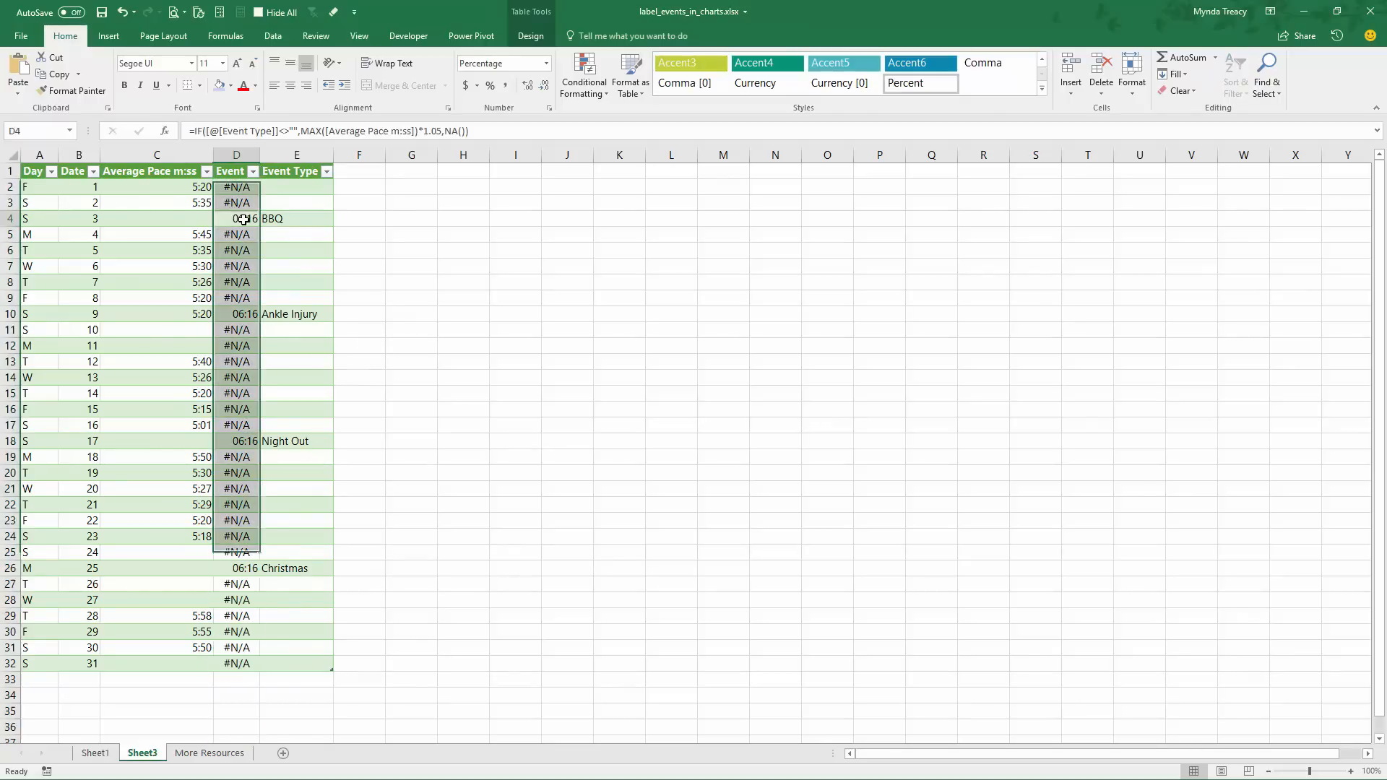
pyautogui.click(243, 219)
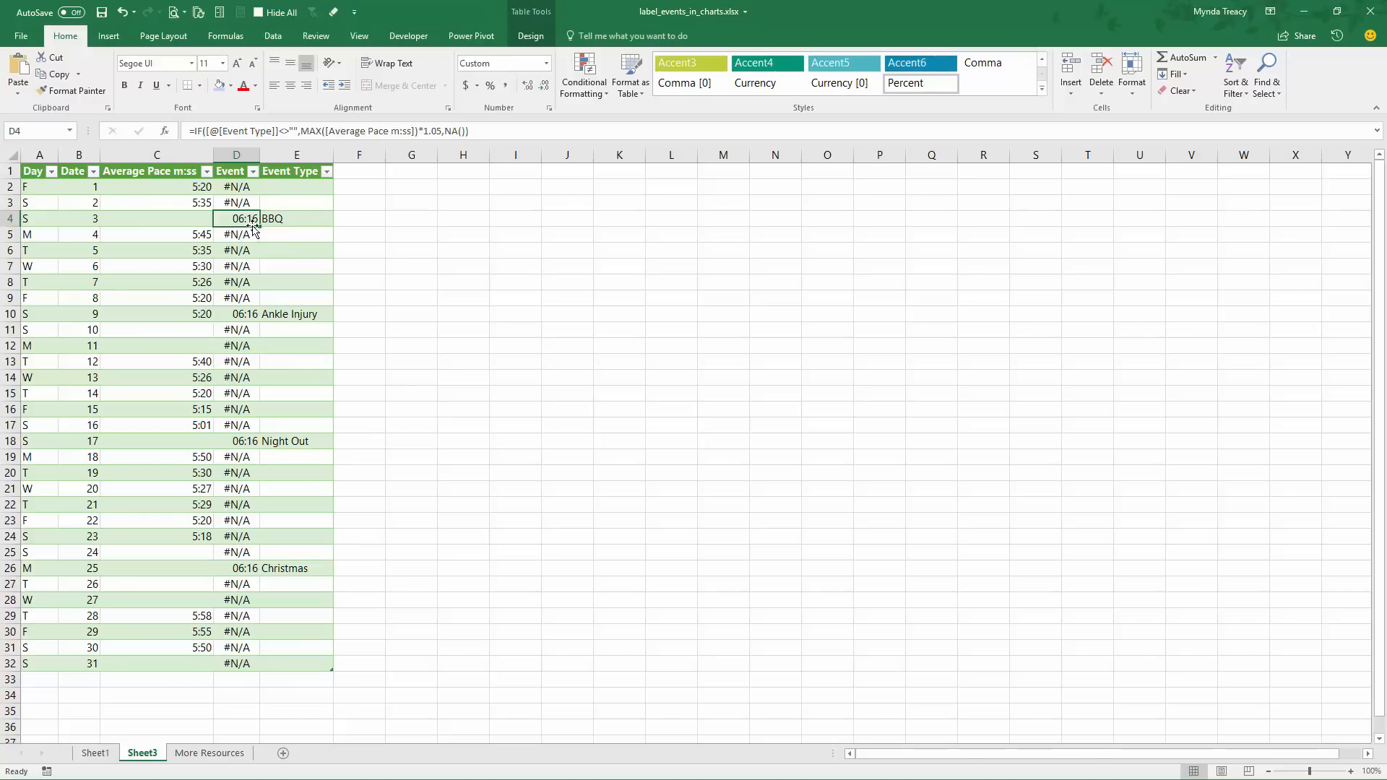
pyautogui.click(245, 189)
pyautogui.click(244, 134)
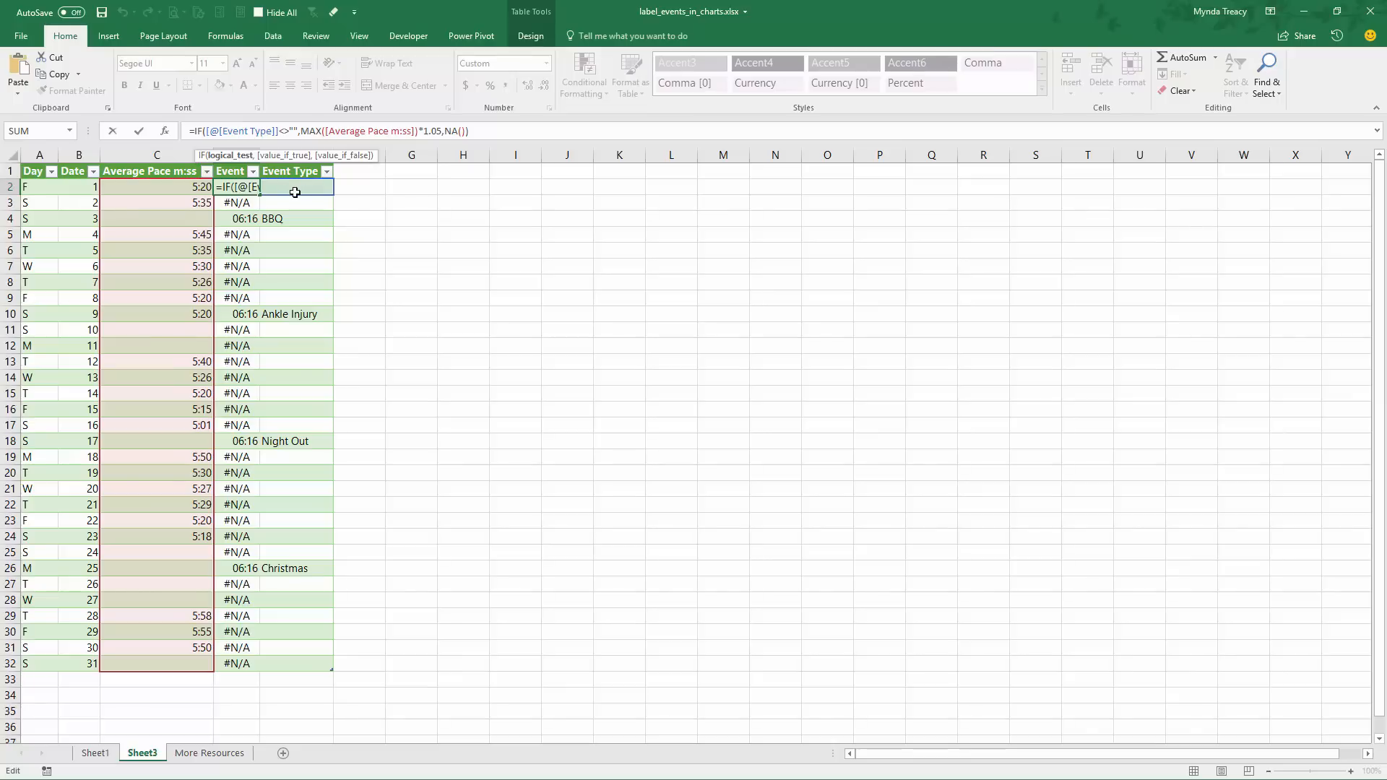
pyautogui.moveTo(290, 131); pyautogui.dragTo(414, 132)
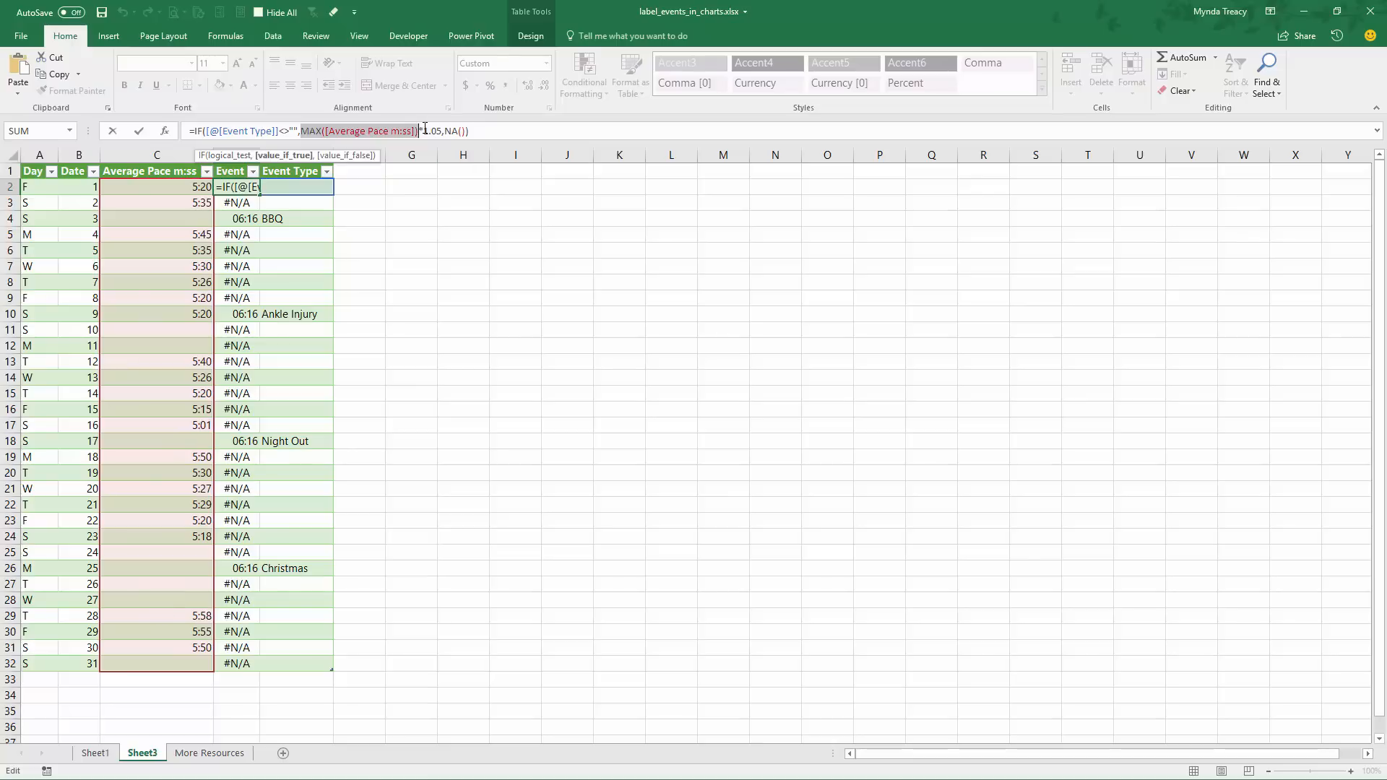
pyautogui.moveTo(425, 131); pyautogui.dragTo(438, 130)
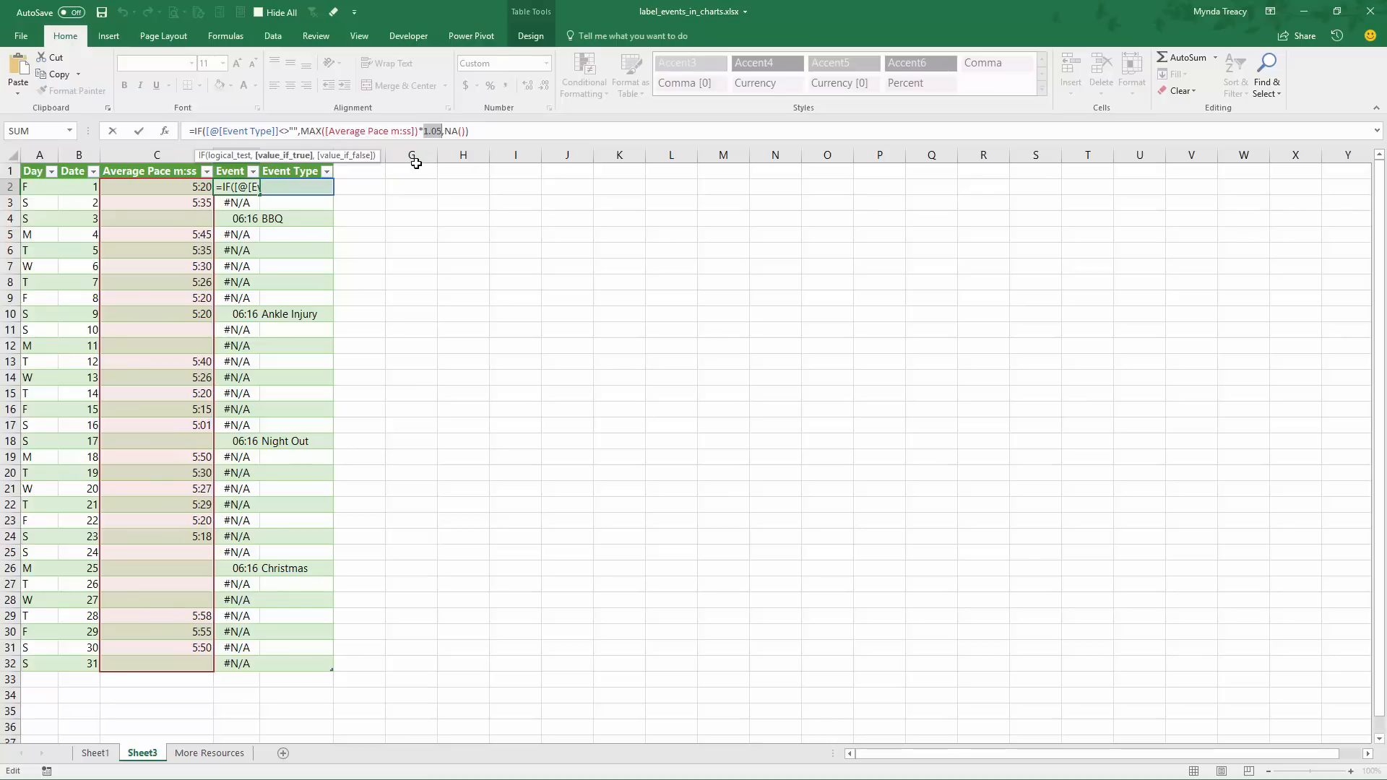
# Examine the Event Type test and the NA() argument of the D2 formula, leaving the formula as it is
pyautogui.click(302, 131)
pyautogui.moveTo(290, 131); pyautogui.dragTo(226, 131)
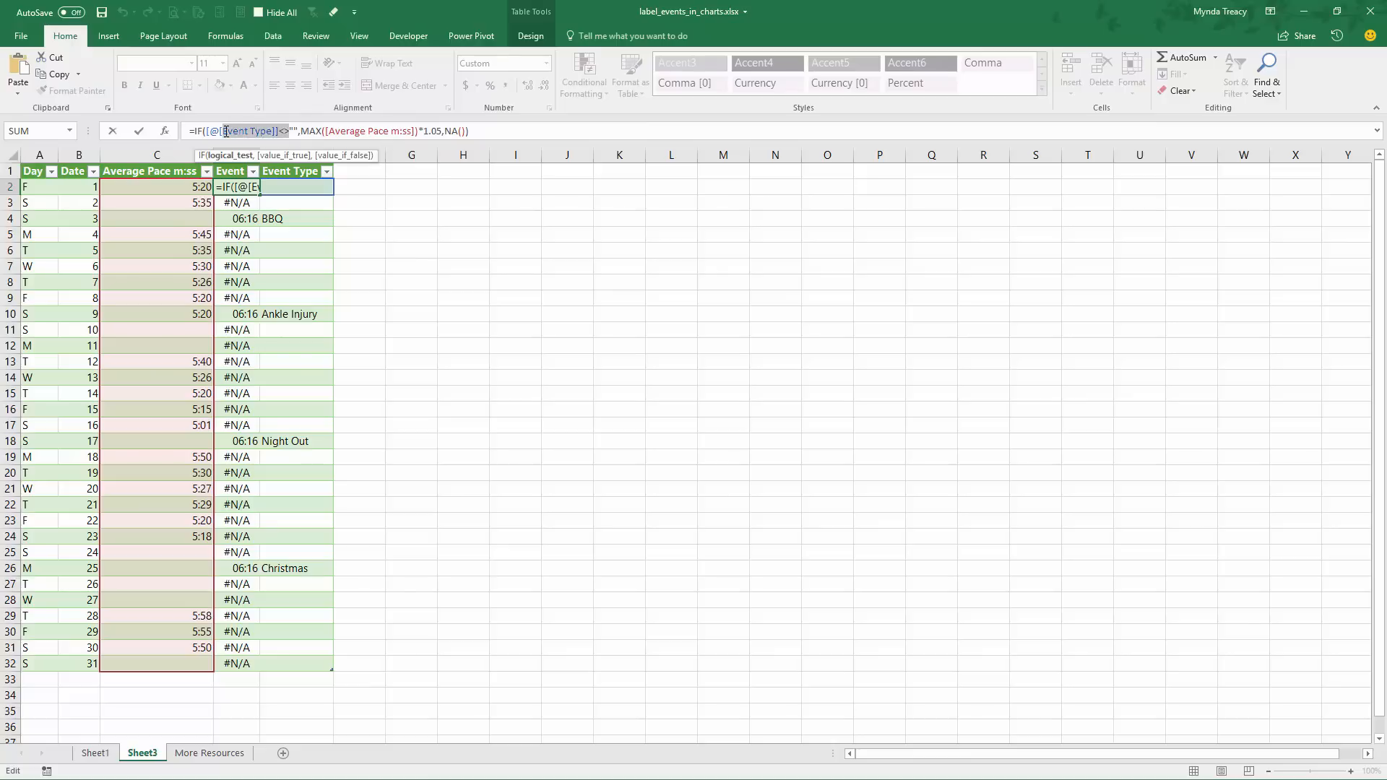
pyautogui.click(451, 130)
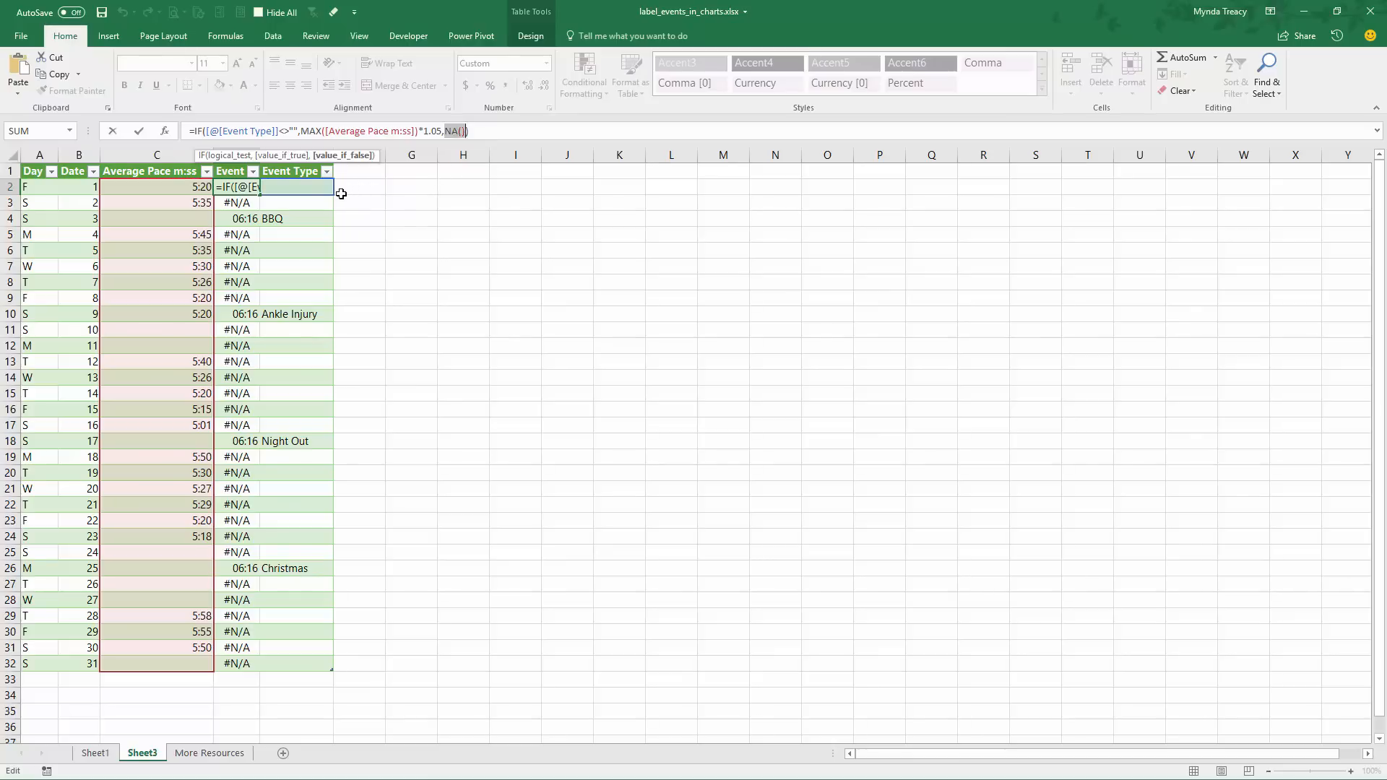
pyautogui.hotkey('ctrl', 'Return')
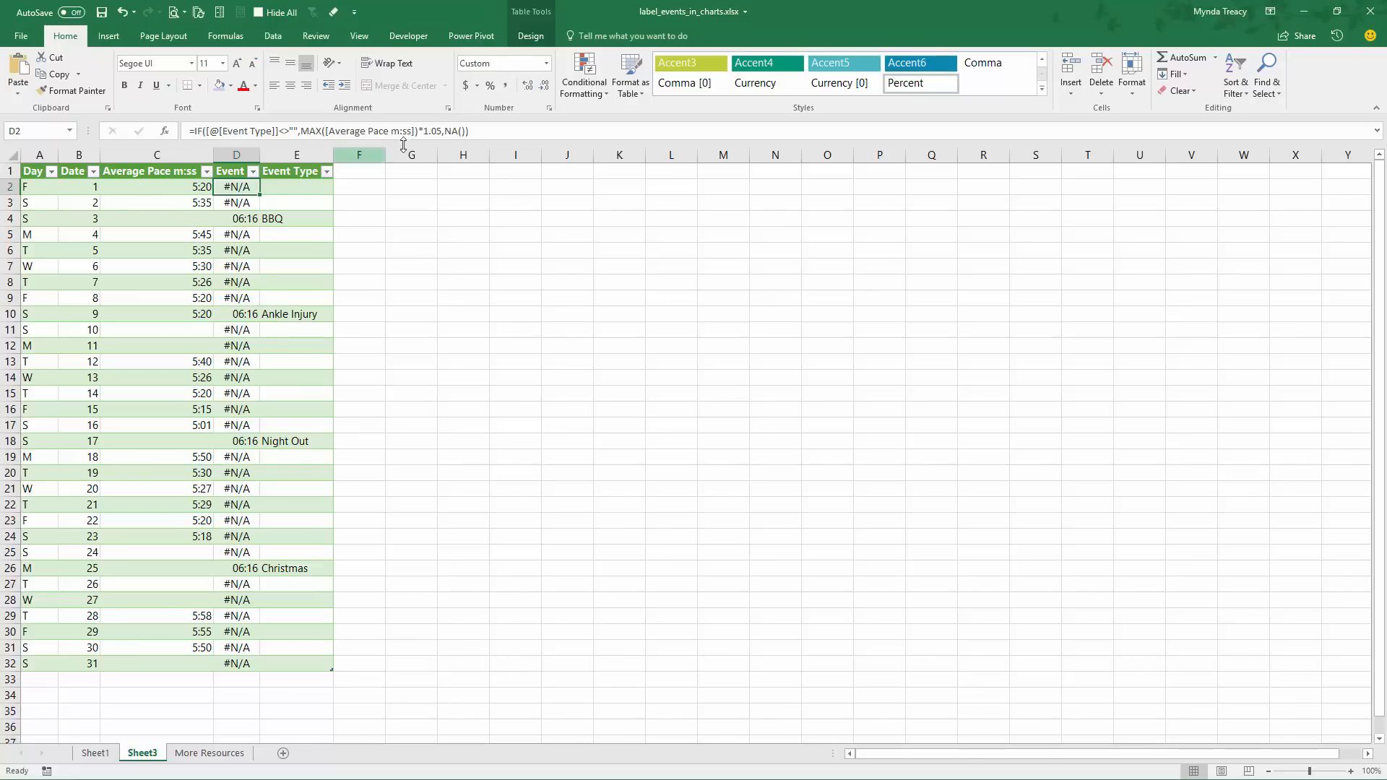
pyautogui.doubleClick(451, 131)
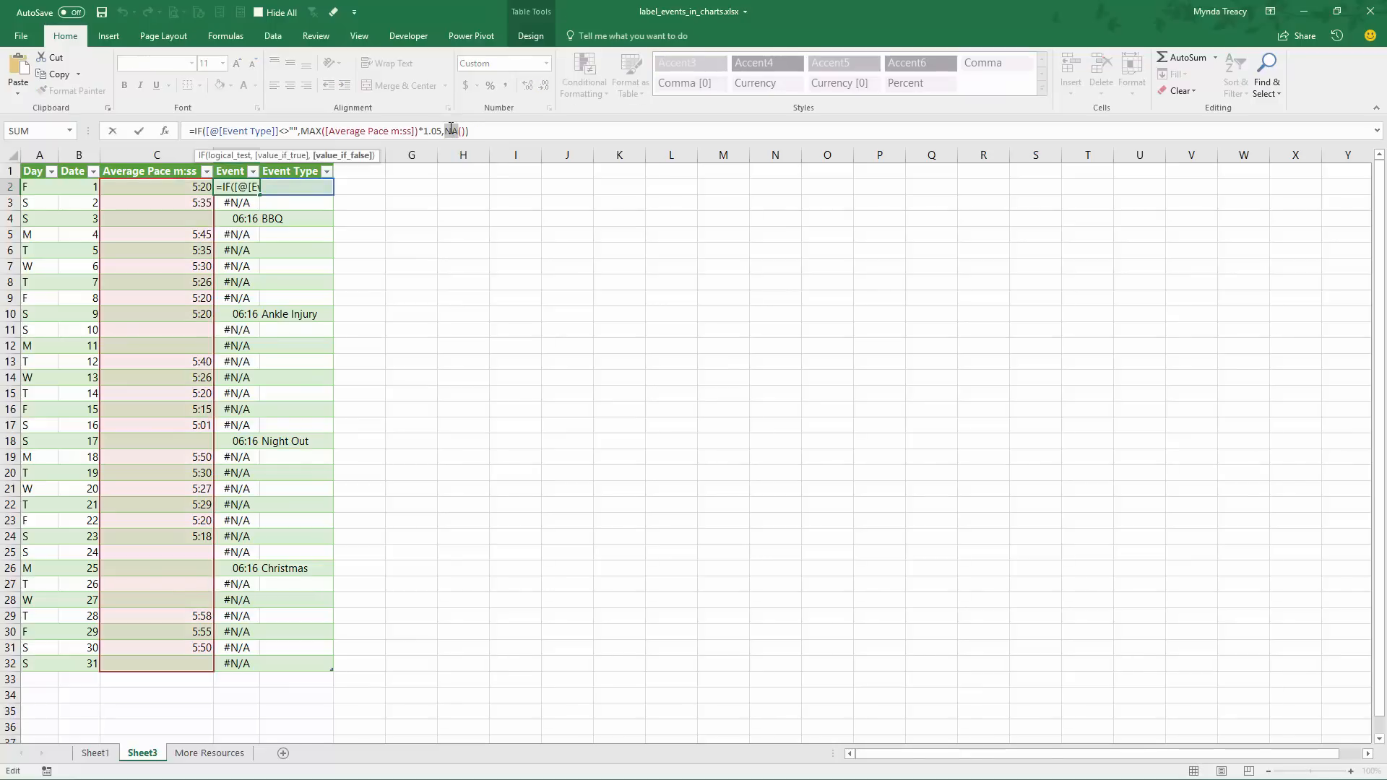
pyautogui.click(451, 130)
pyautogui.press('Escape')
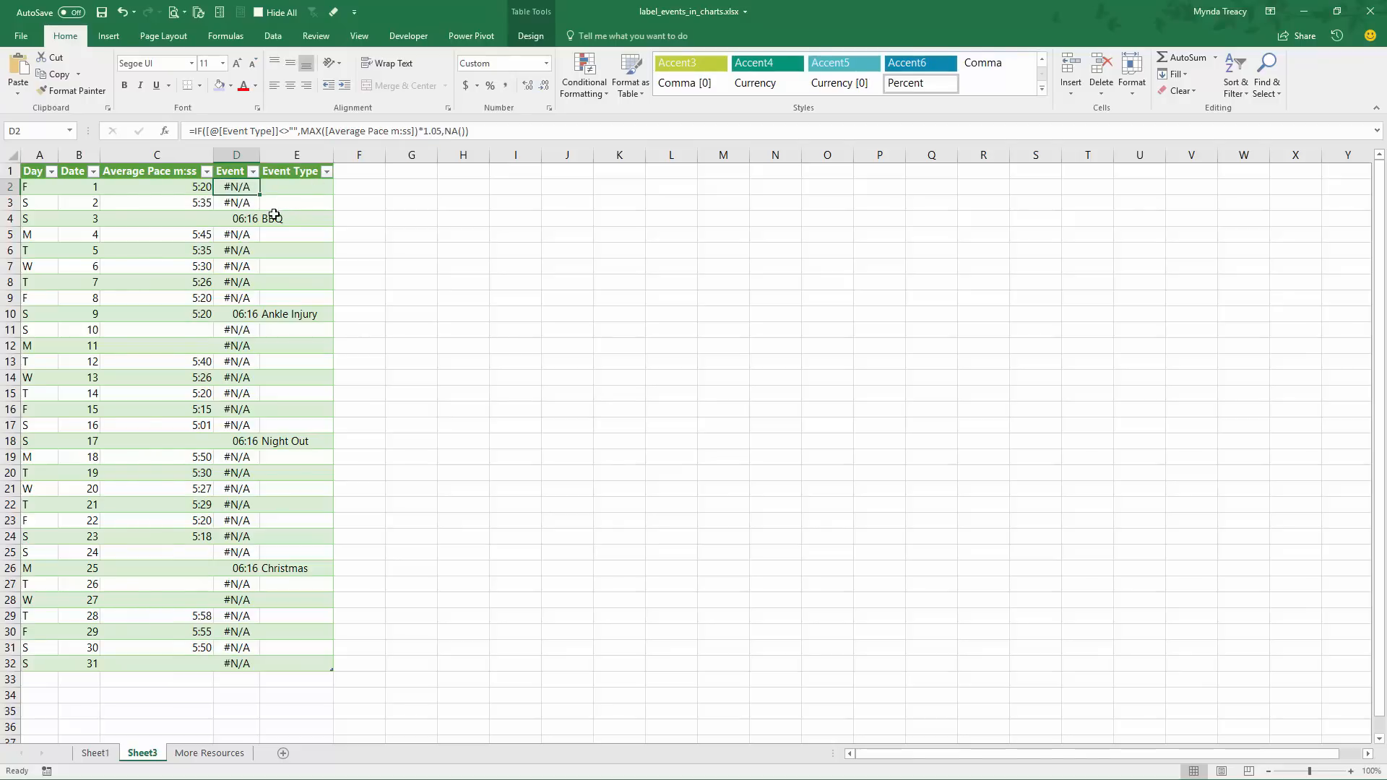
# Compare the event markers in the finished chart on Sheet1 with the Event column on Sheet3
pyautogui.click(94, 751)
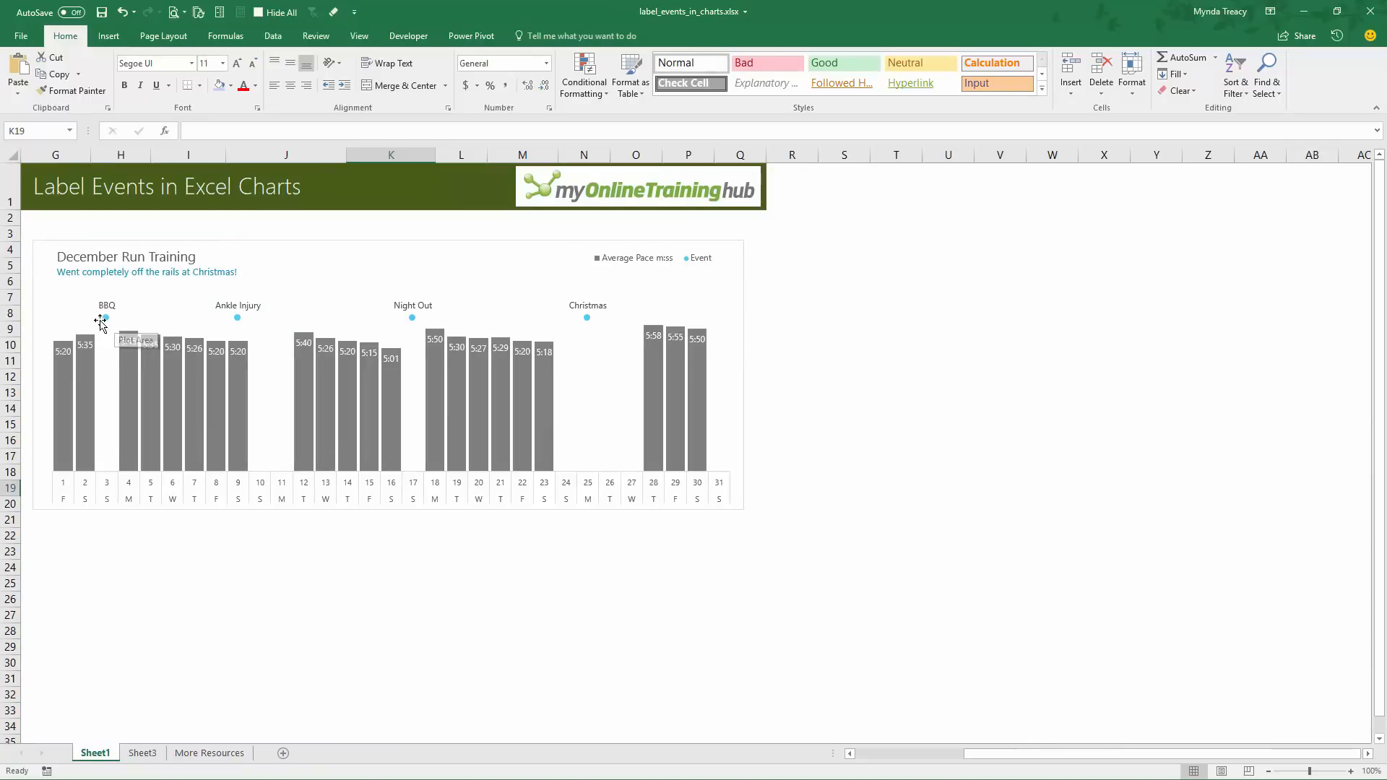
pyautogui.click(142, 753)
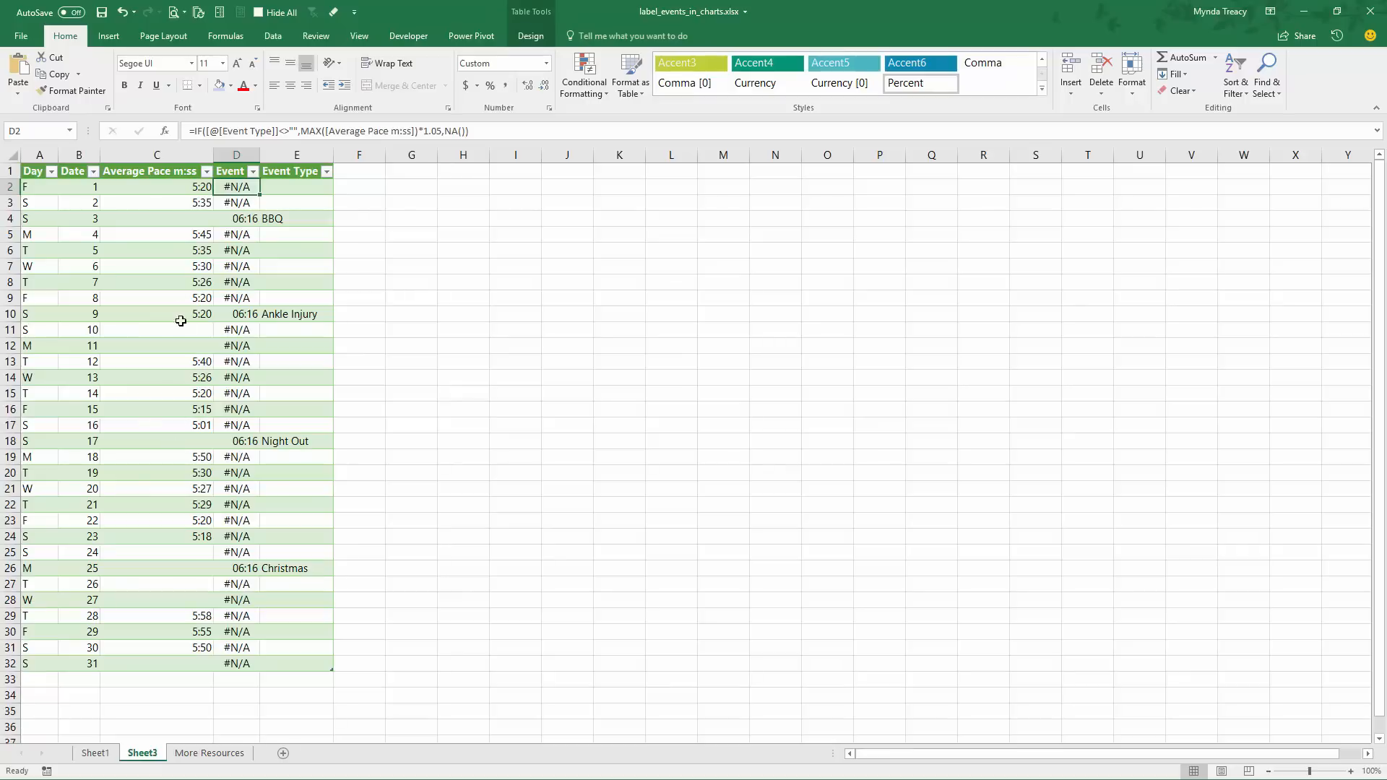
pyautogui.moveTo(233, 189); pyautogui.dragTo(236, 615)
pyautogui.click(95, 753)
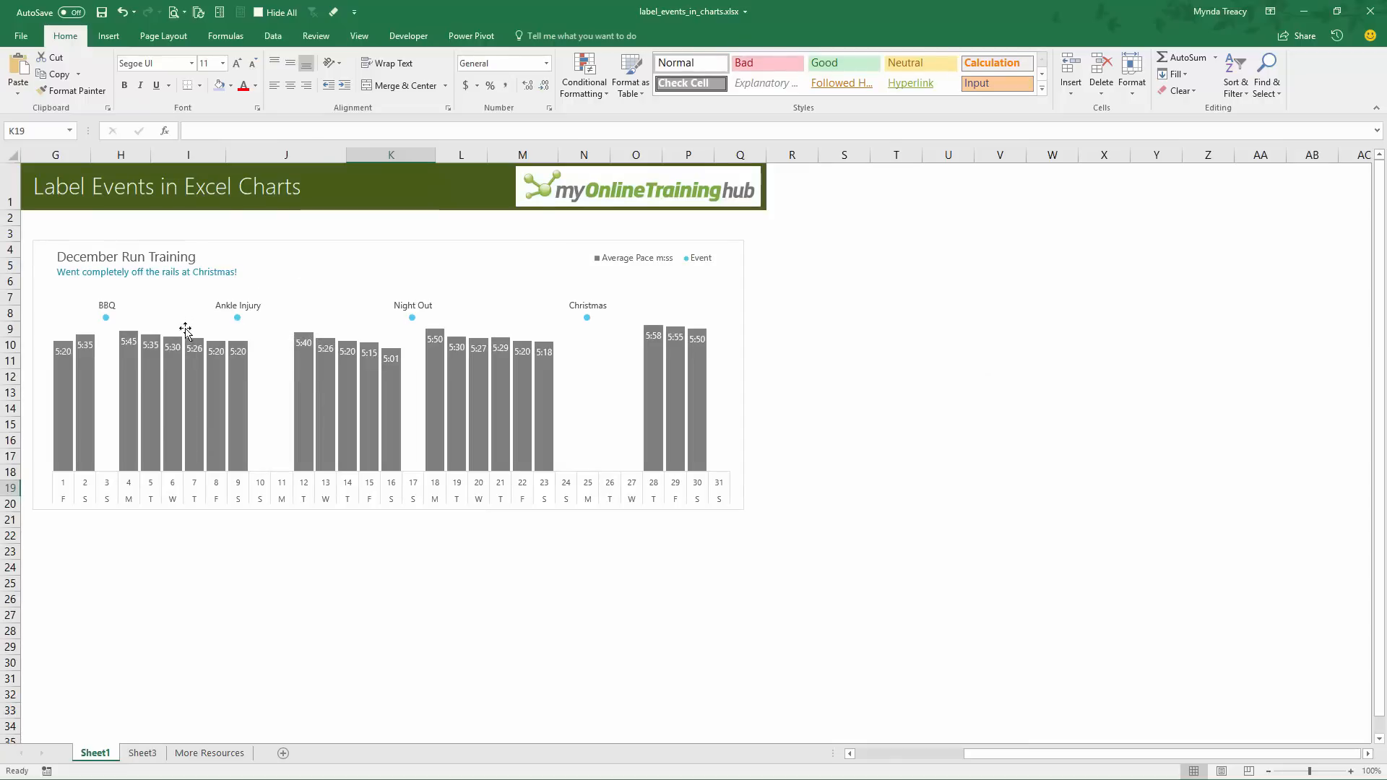
pyautogui.click(143, 752)
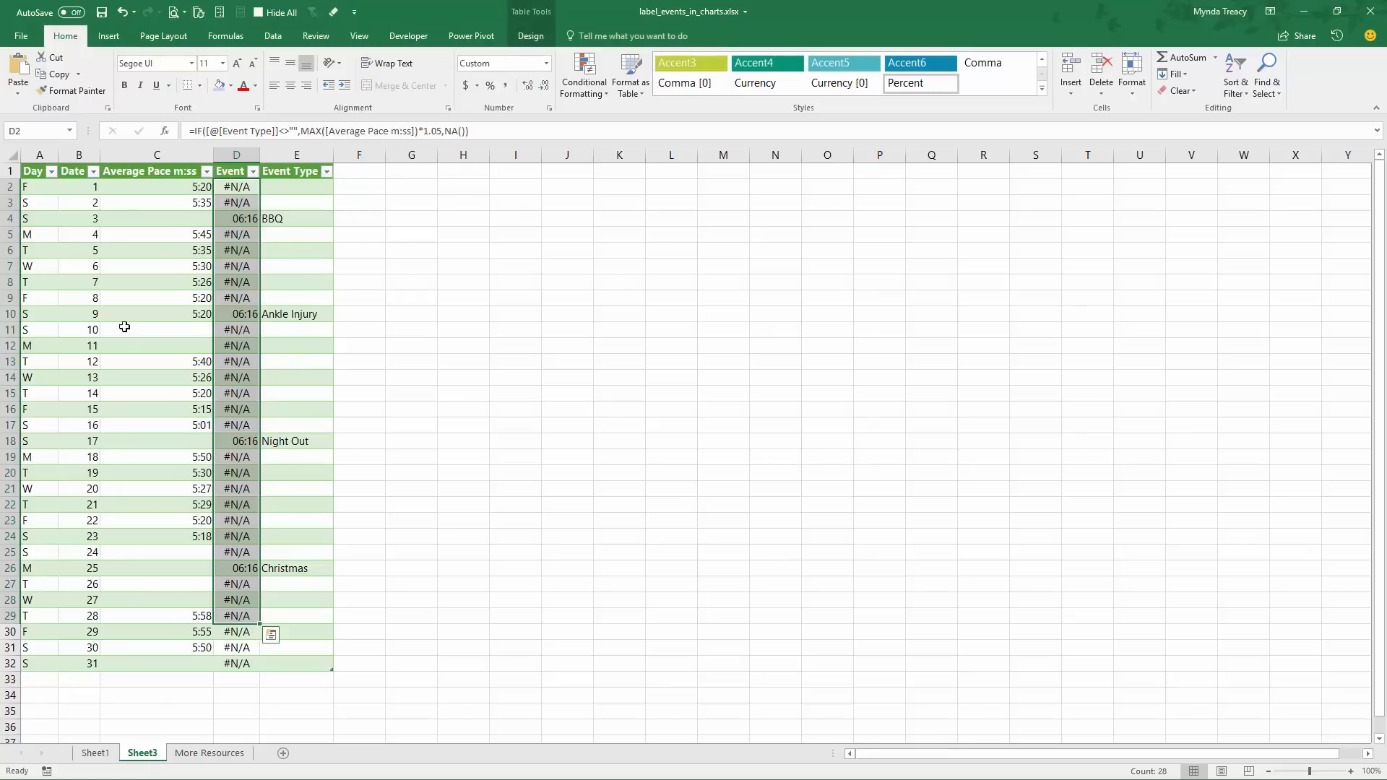
# Examine the LEFT and TEXT formula in A2 of the Day column, including its "ddd" format and character count
pyautogui.click(47, 199)
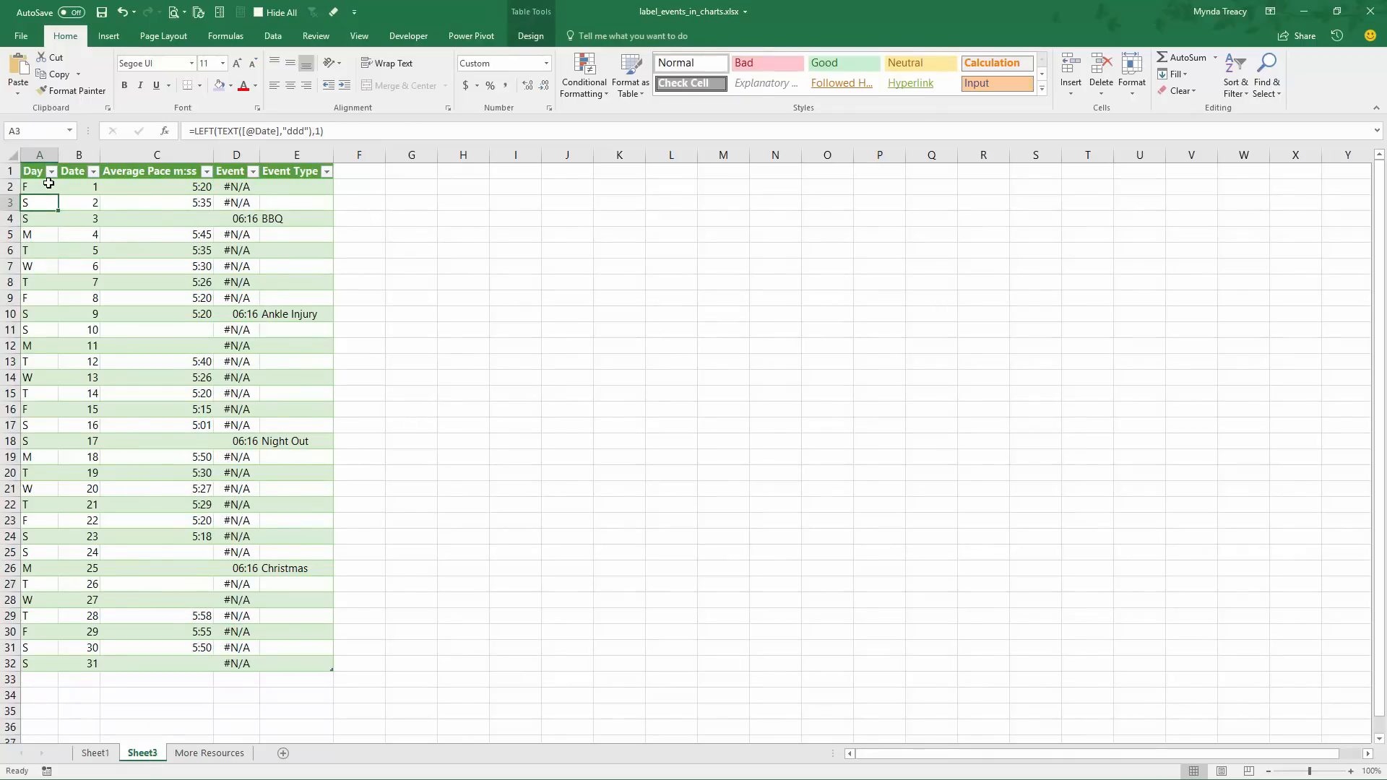
pyautogui.click(40, 233)
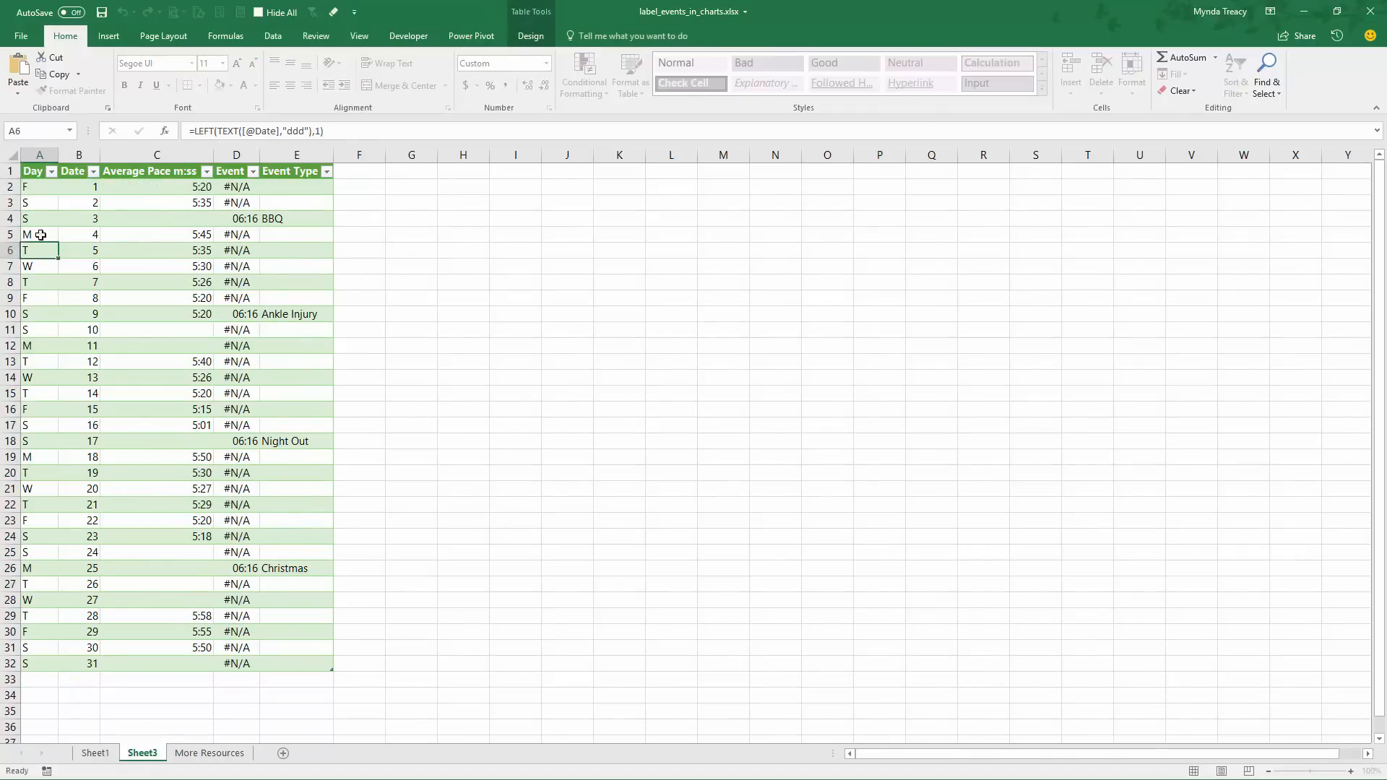
pyautogui.click(36, 189)
pyautogui.click(214, 131)
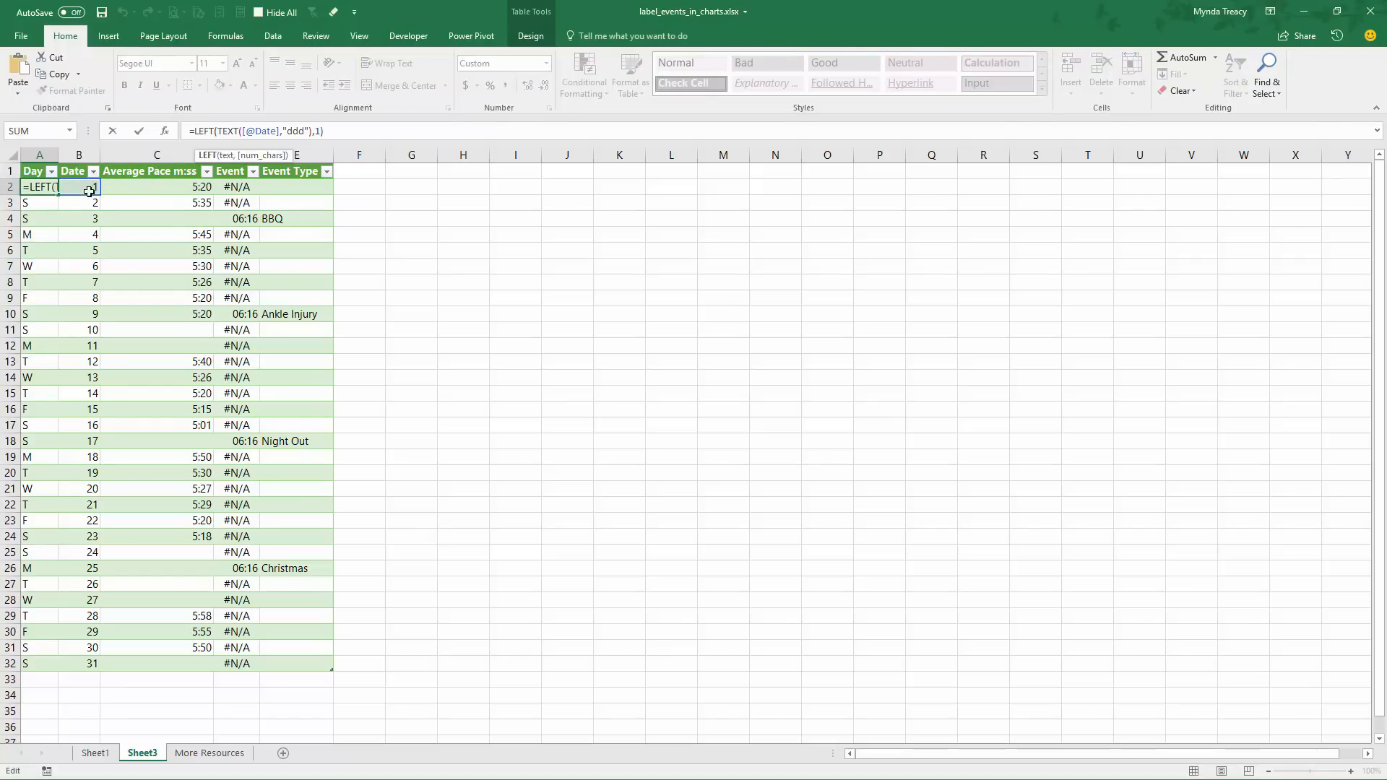
pyautogui.moveTo(289, 131); pyautogui.dragTo(303, 133)
pyautogui.moveTo(194, 131); pyautogui.dragTo(212, 131)
pyautogui.click(316, 130)
pyautogui.write('1')
pyautogui.moveTo(218, 132); pyautogui.dragTo(307, 133)
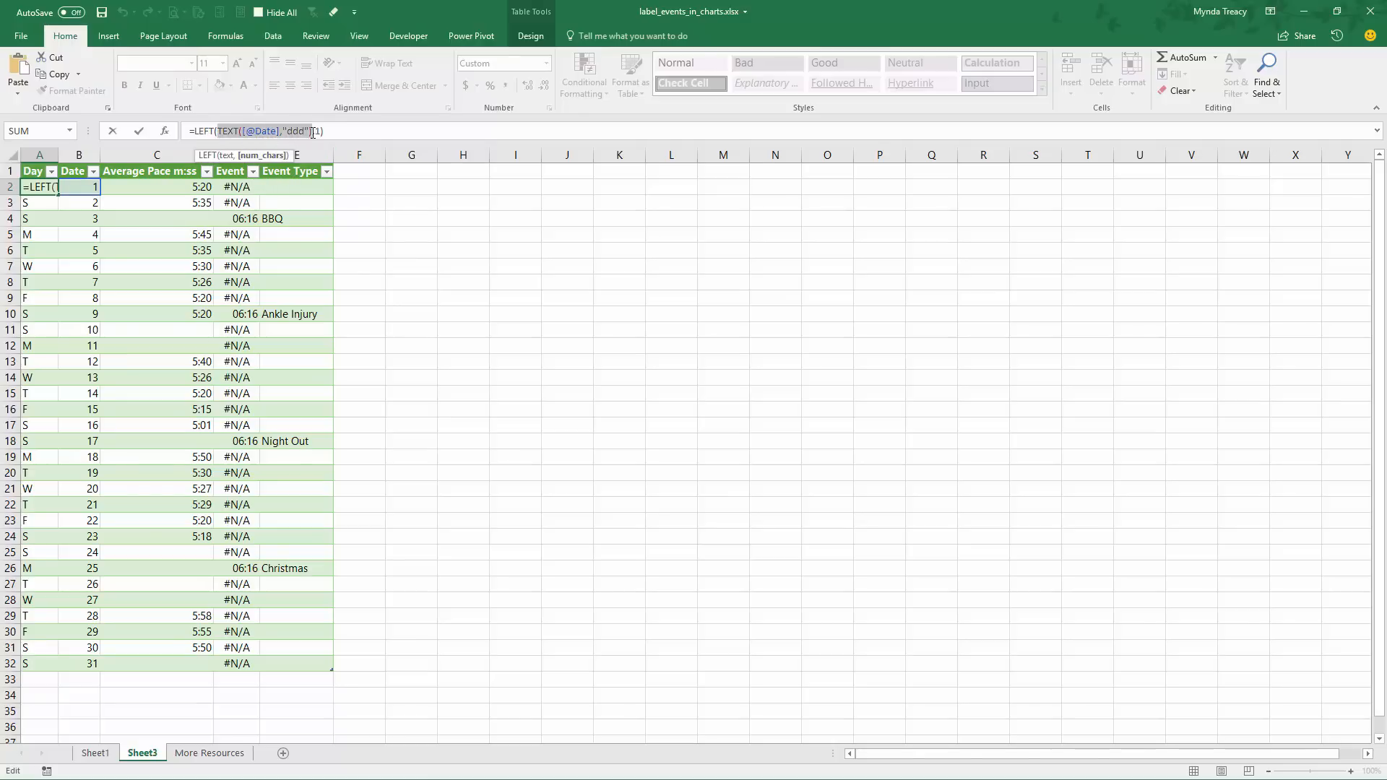
pyautogui.press('F9')
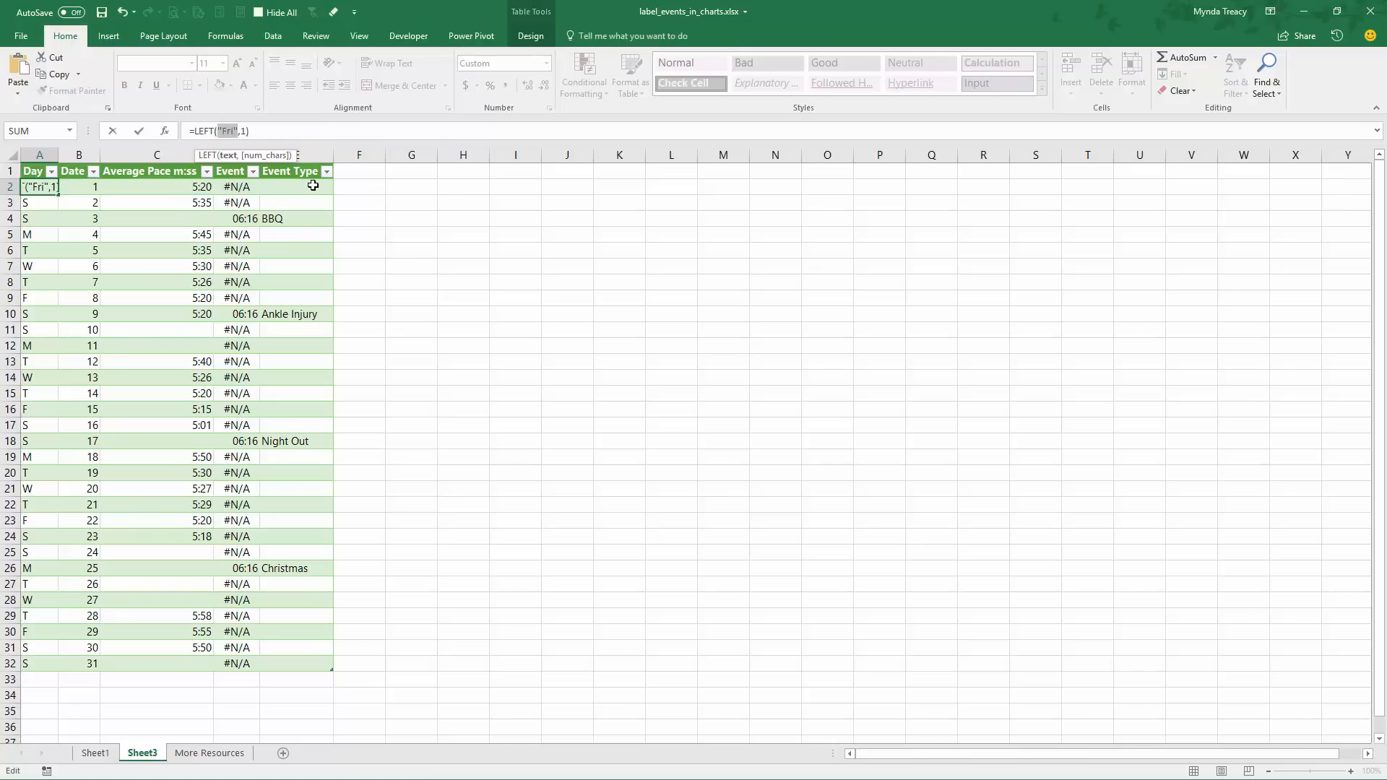
pyautogui.click(242, 131)
pyautogui.press('Escape')
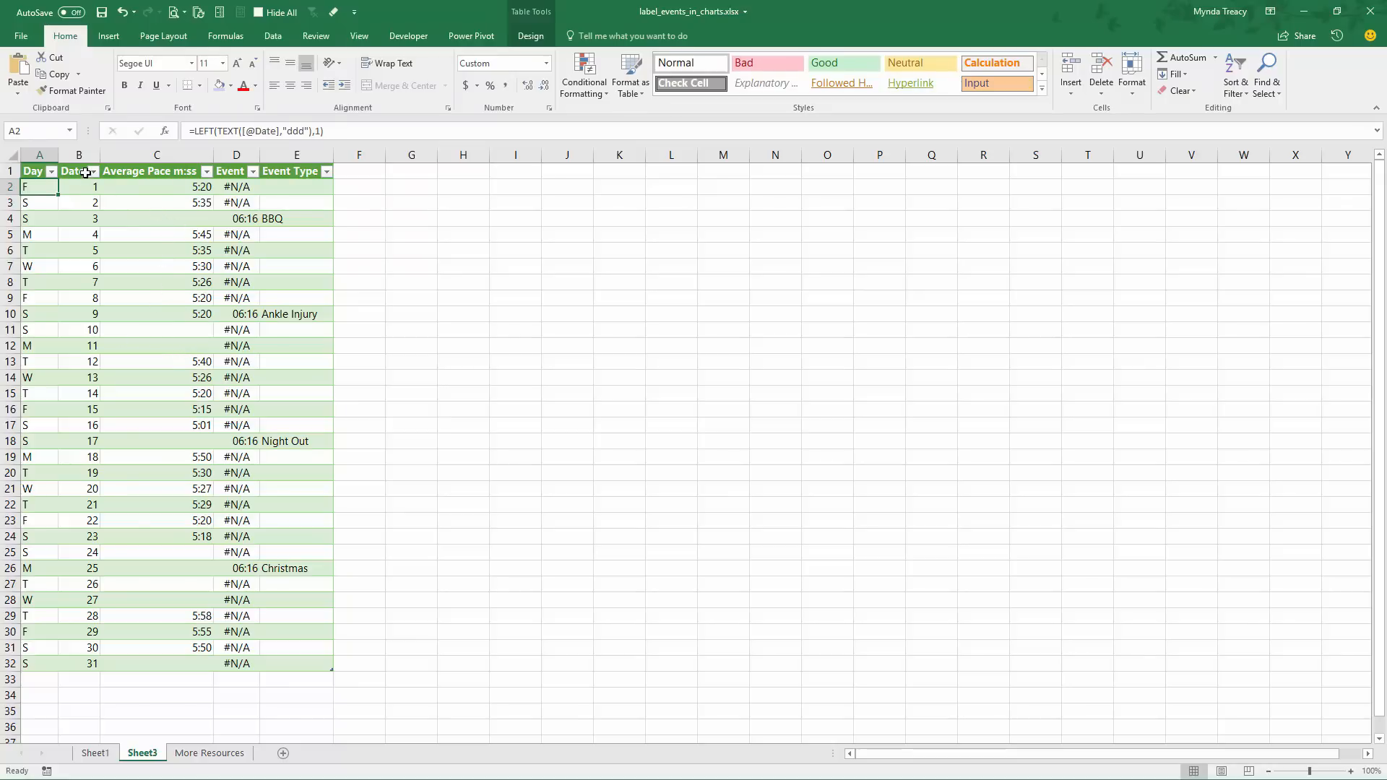
# Insert a clustered column chart from the Date and Average Pace m:ss data in B1:C32 and place it beside the table
pyautogui.moveTo(85, 172)
pyautogui.mouseDown()
pyautogui.moveTo(139, 217)
pyautogui.moveTo(198, 518)
pyautogui.moveTo(199, 663)
pyautogui.mouseUp()
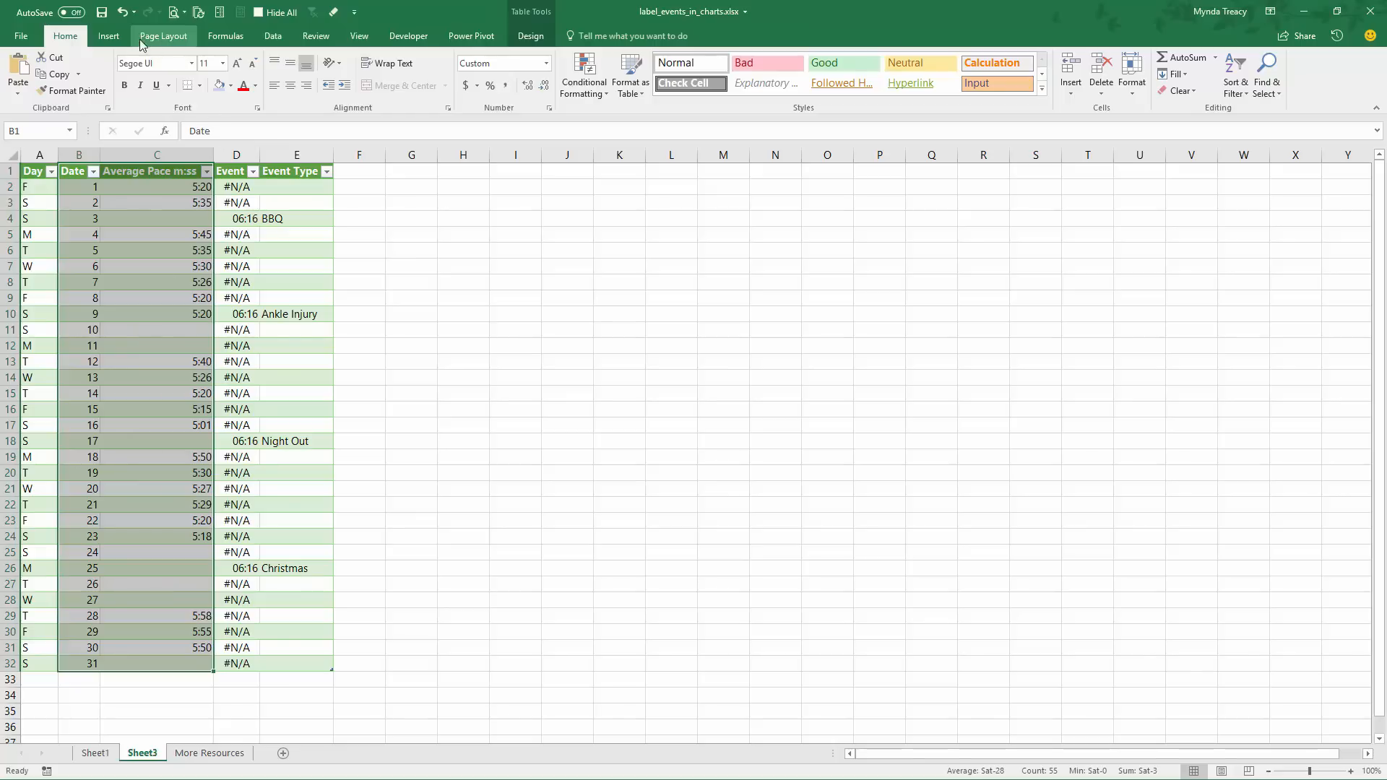
pyautogui.click(109, 35)
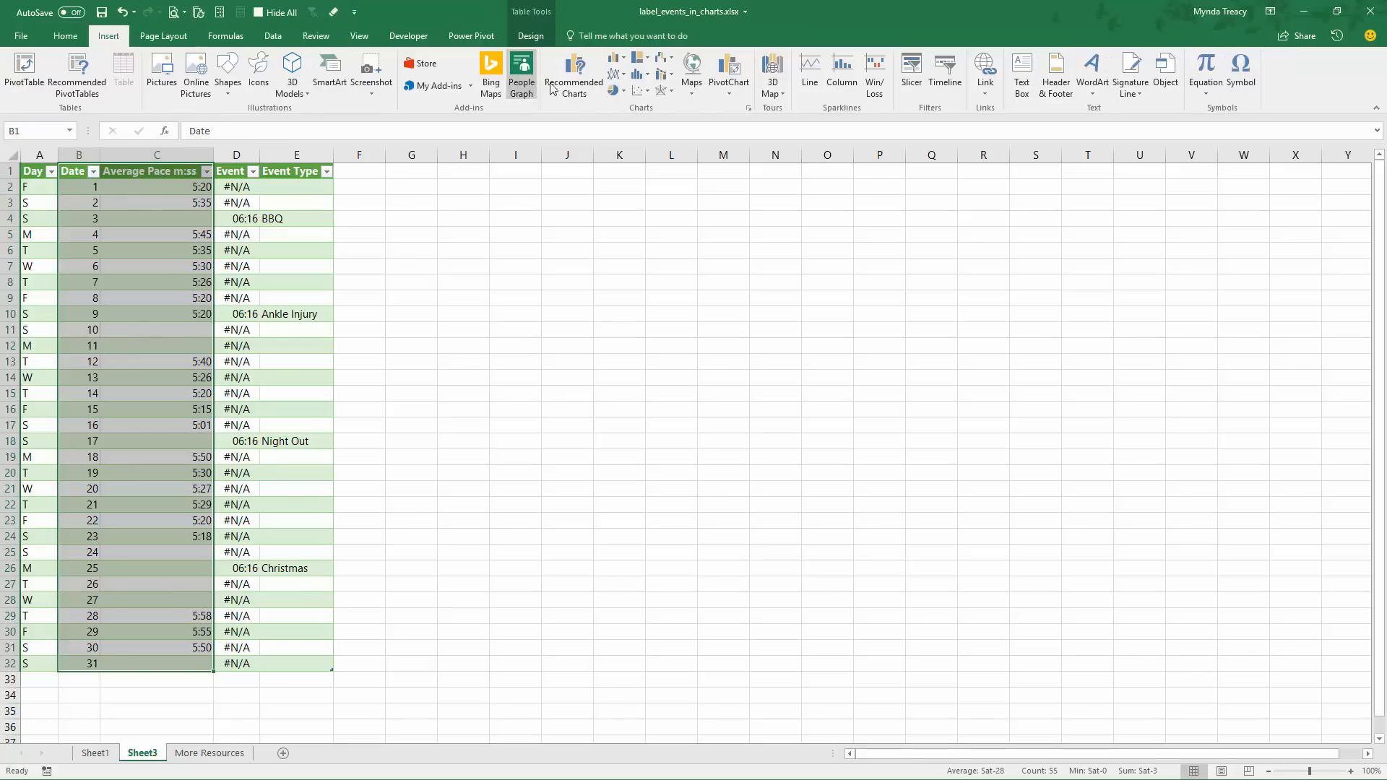
pyautogui.click(620, 57)
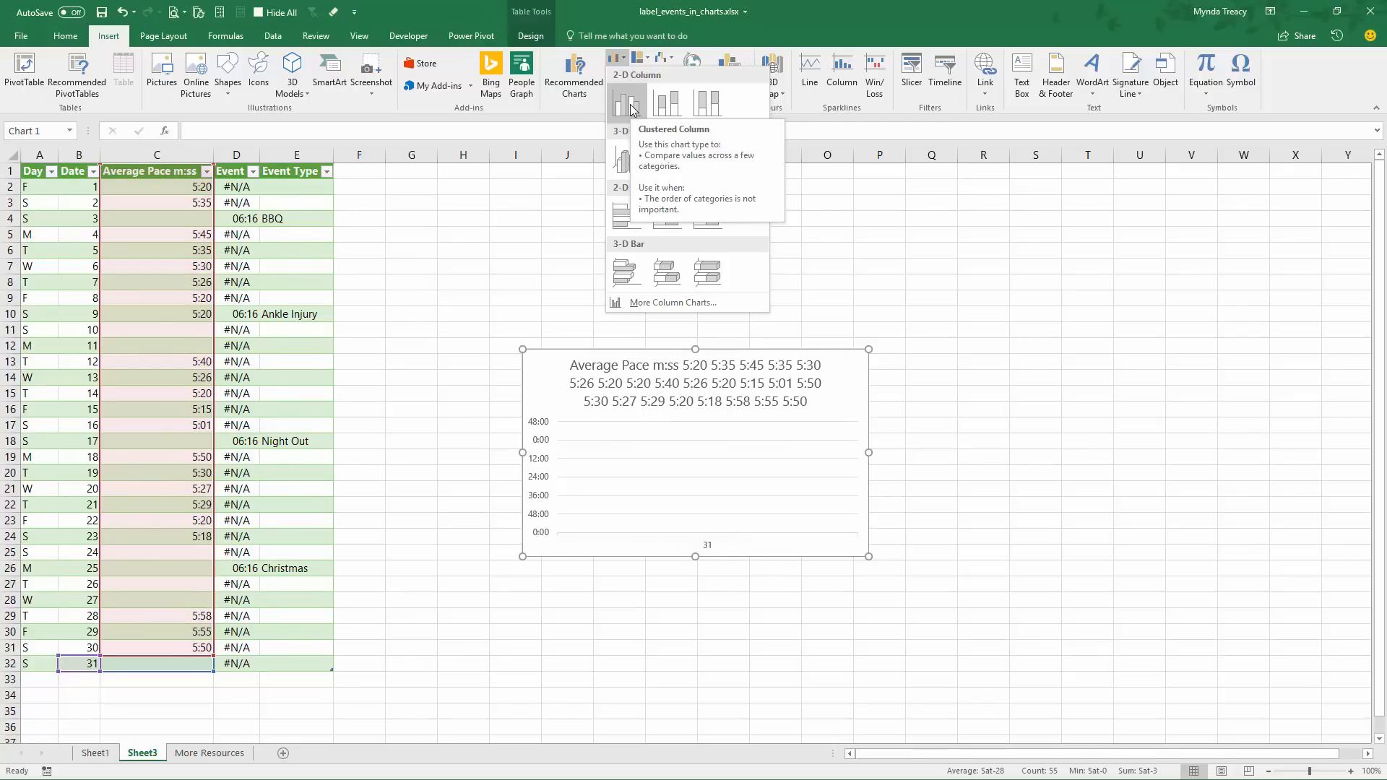
pyautogui.click(630, 108)
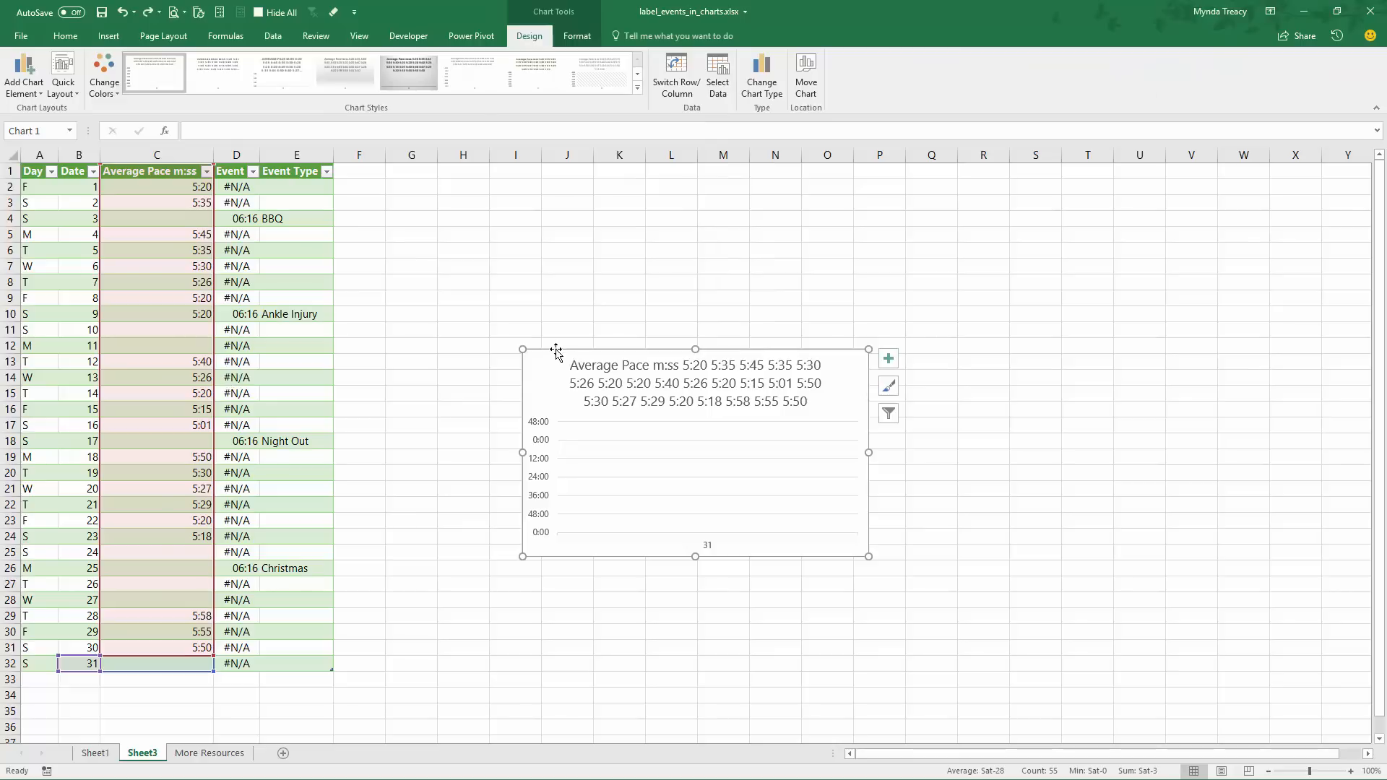
pyautogui.moveTo(555, 351); pyautogui.dragTo(413, 218)
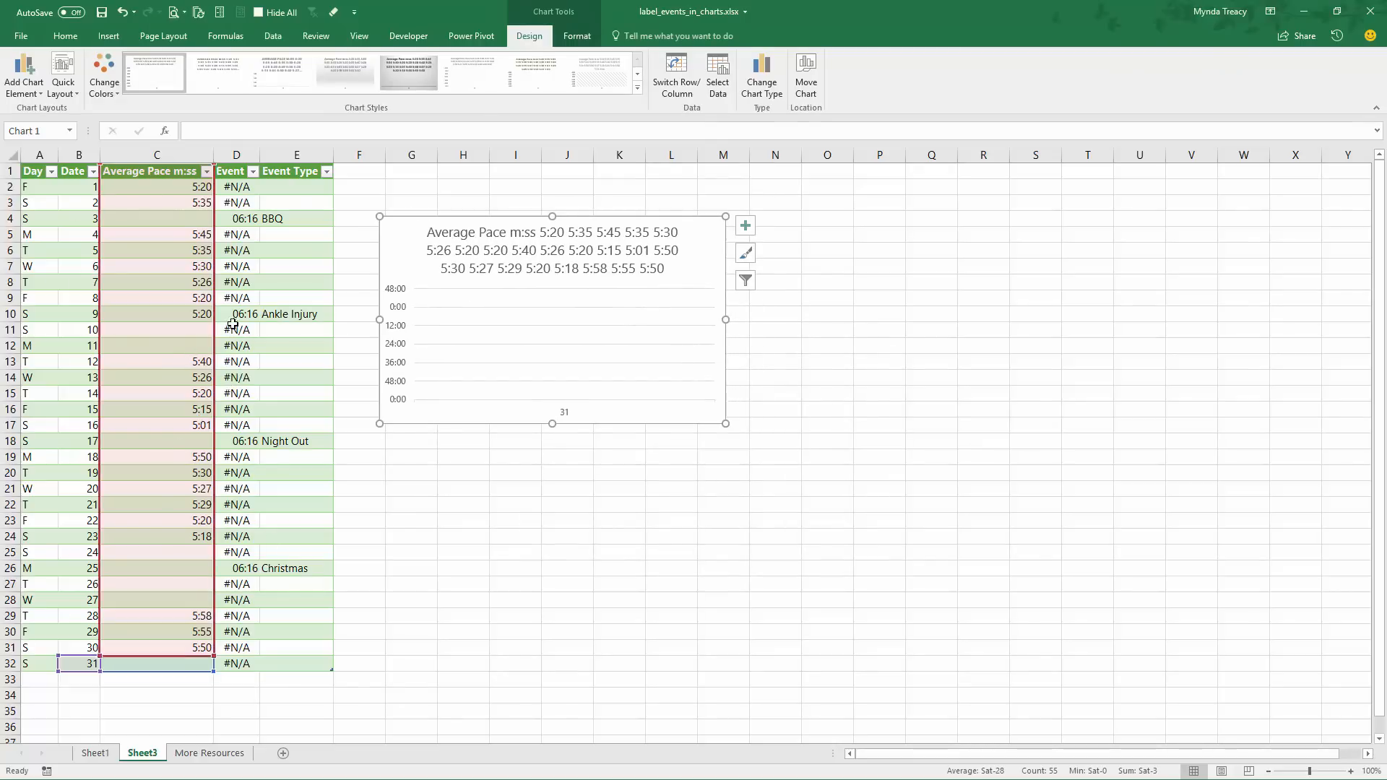
# Edit the chart's Average Pace series to take its name from C1 and its values from C2:C32
pyautogui.rightClick(528, 307)
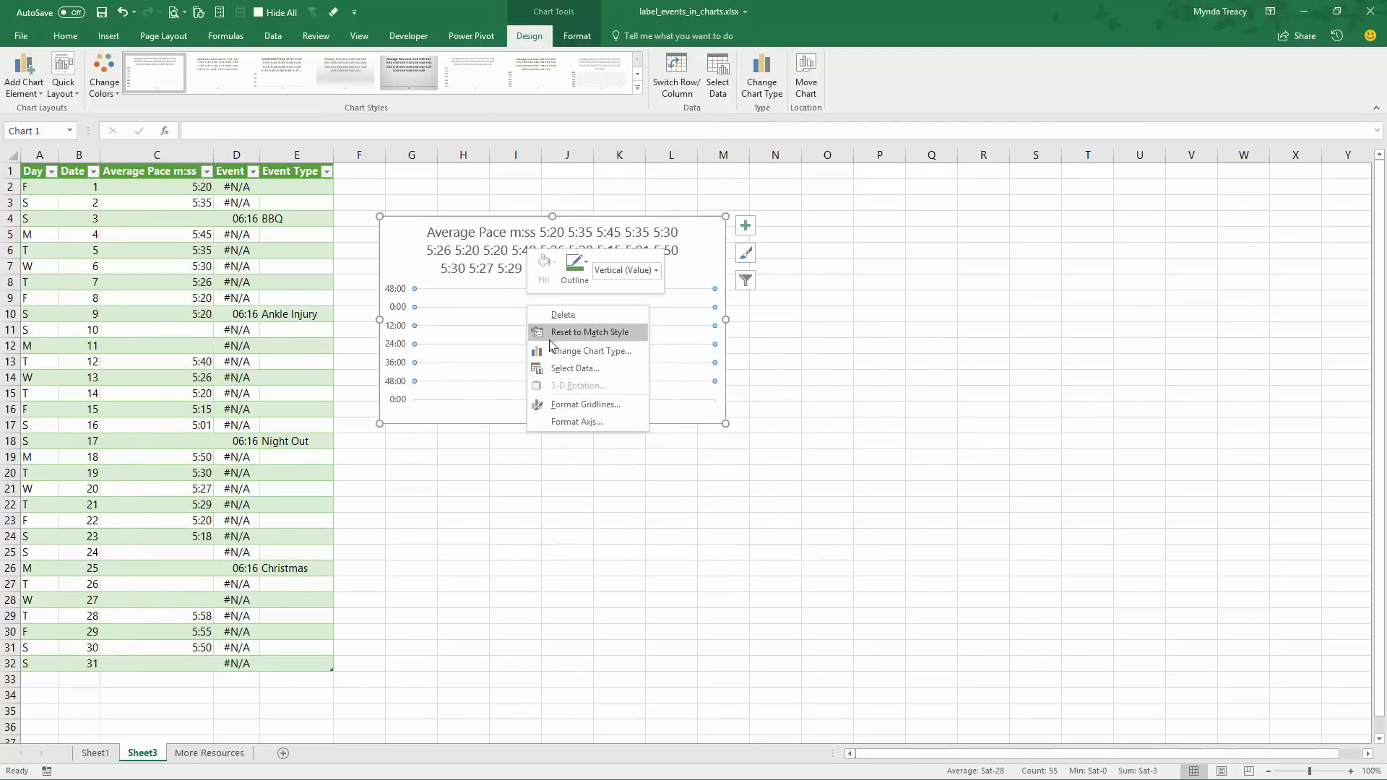
pyautogui.click(581, 368)
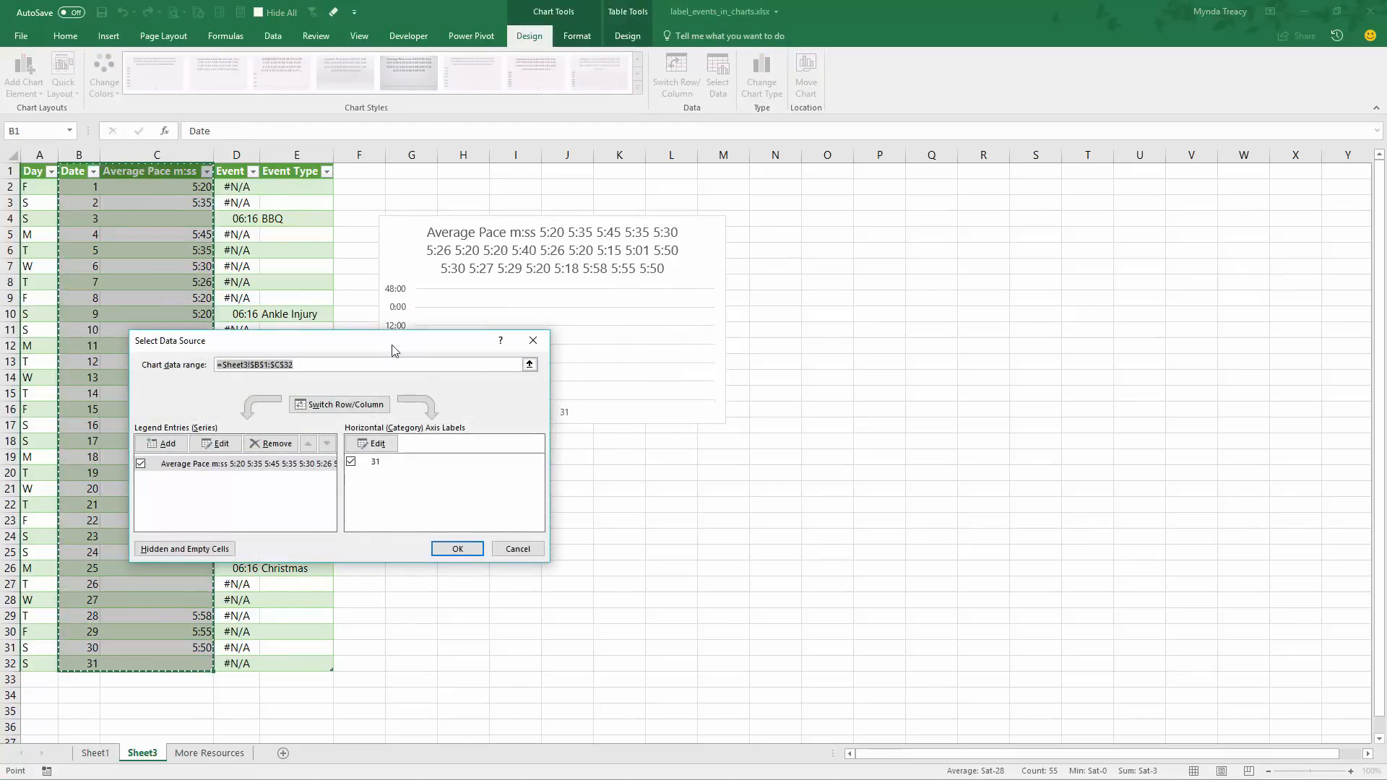
pyautogui.moveTo(393, 350); pyautogui.dragTo(603, 330)
pyautogui.click(417, 441)
pyautogui.click(415, 426)
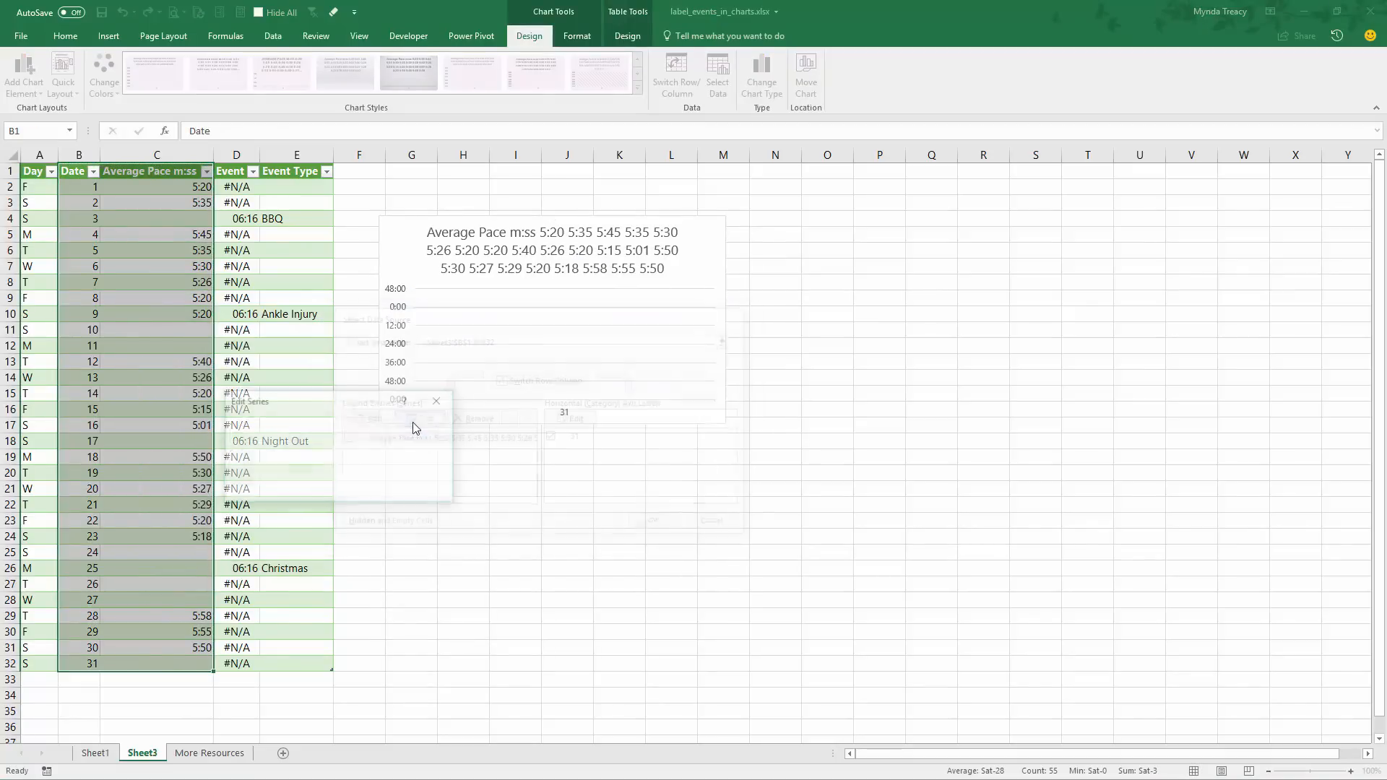
pyautogui.click(180, 171)
pyautogui.press('Tab')
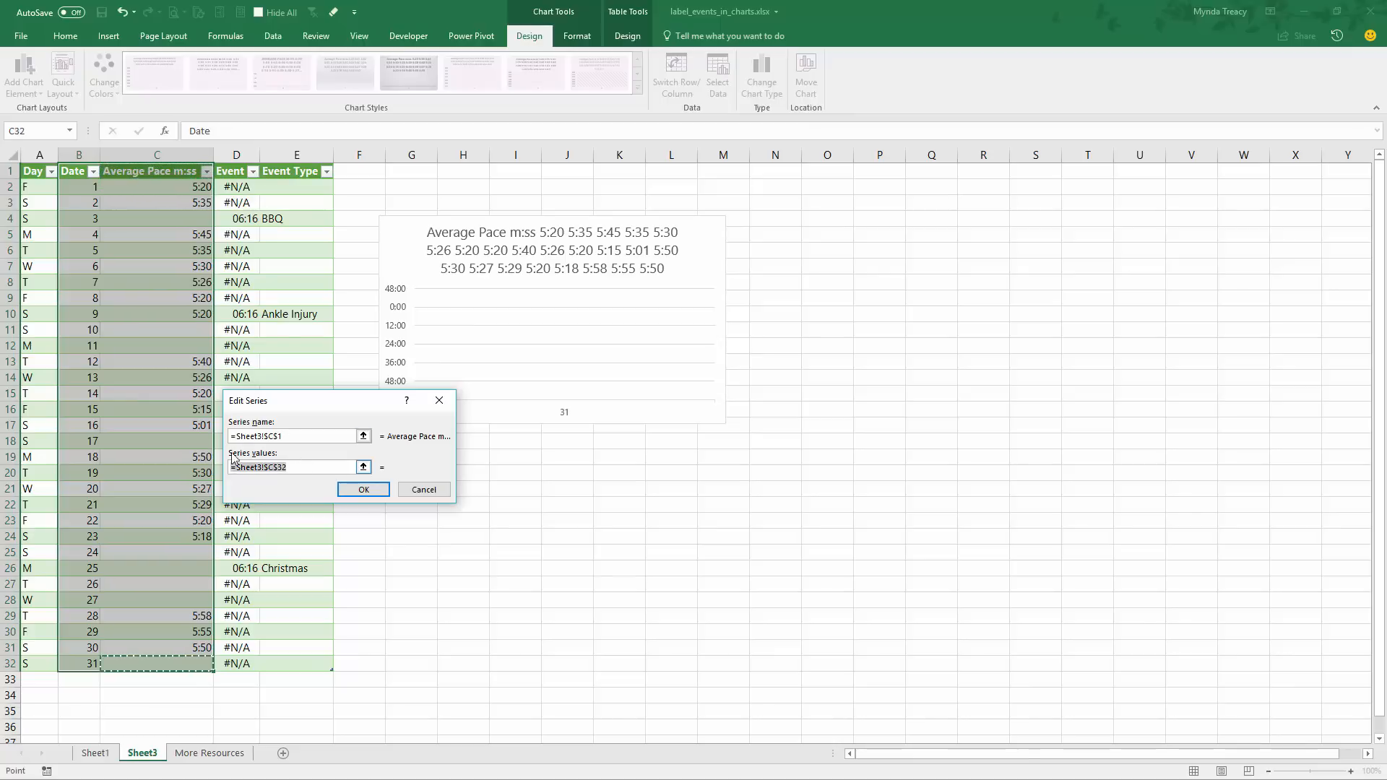
pyautogui.click(177, 187)
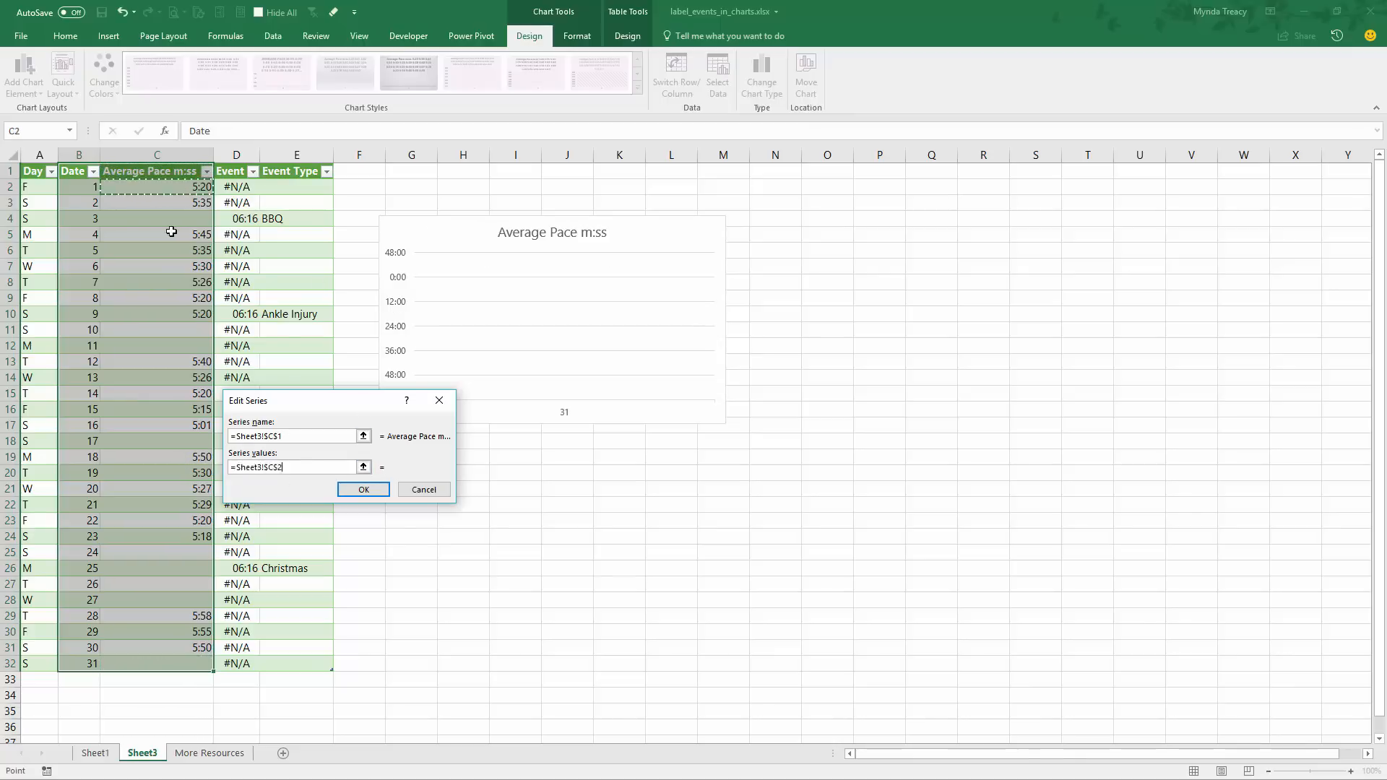
pyautogui.moveTo(172, 231); pyautogui.dragTo(144, 663)
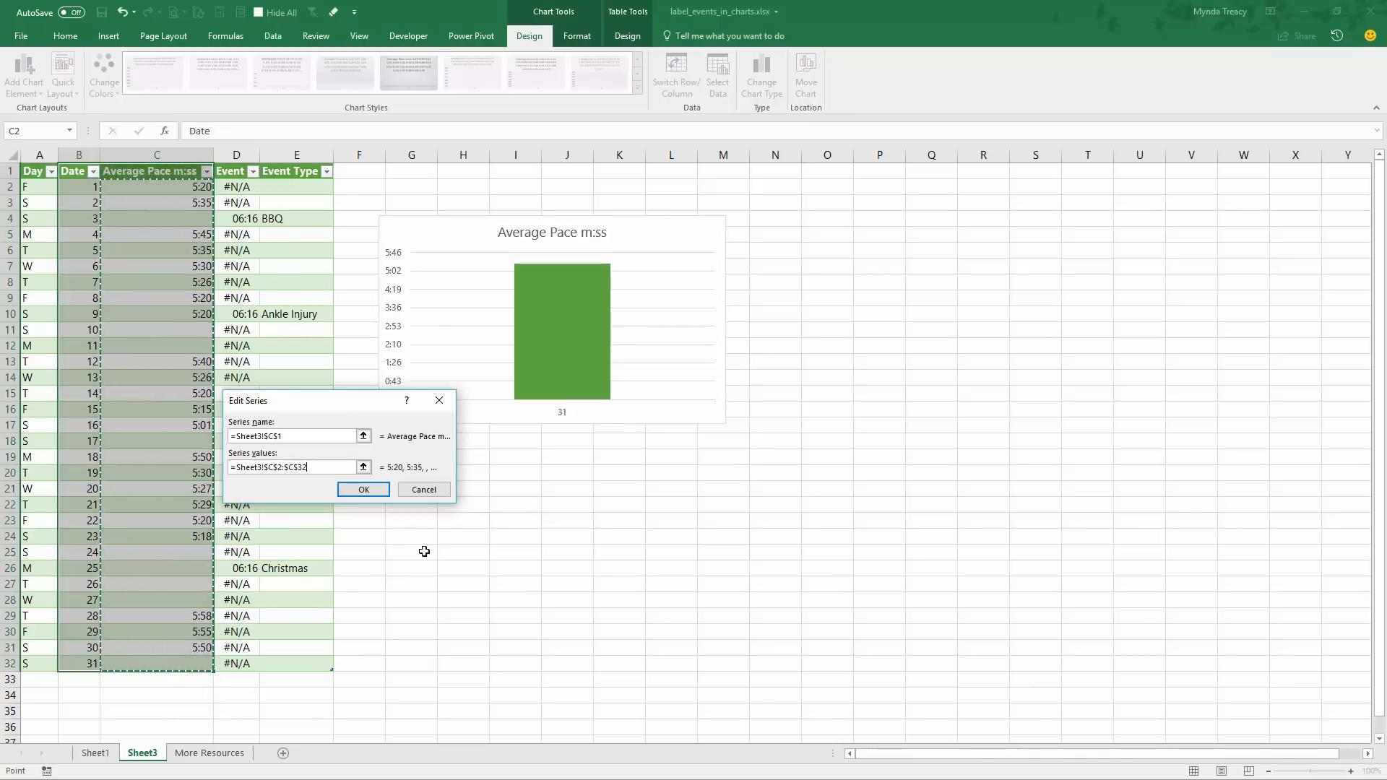
pyautogui.click(388, 492)
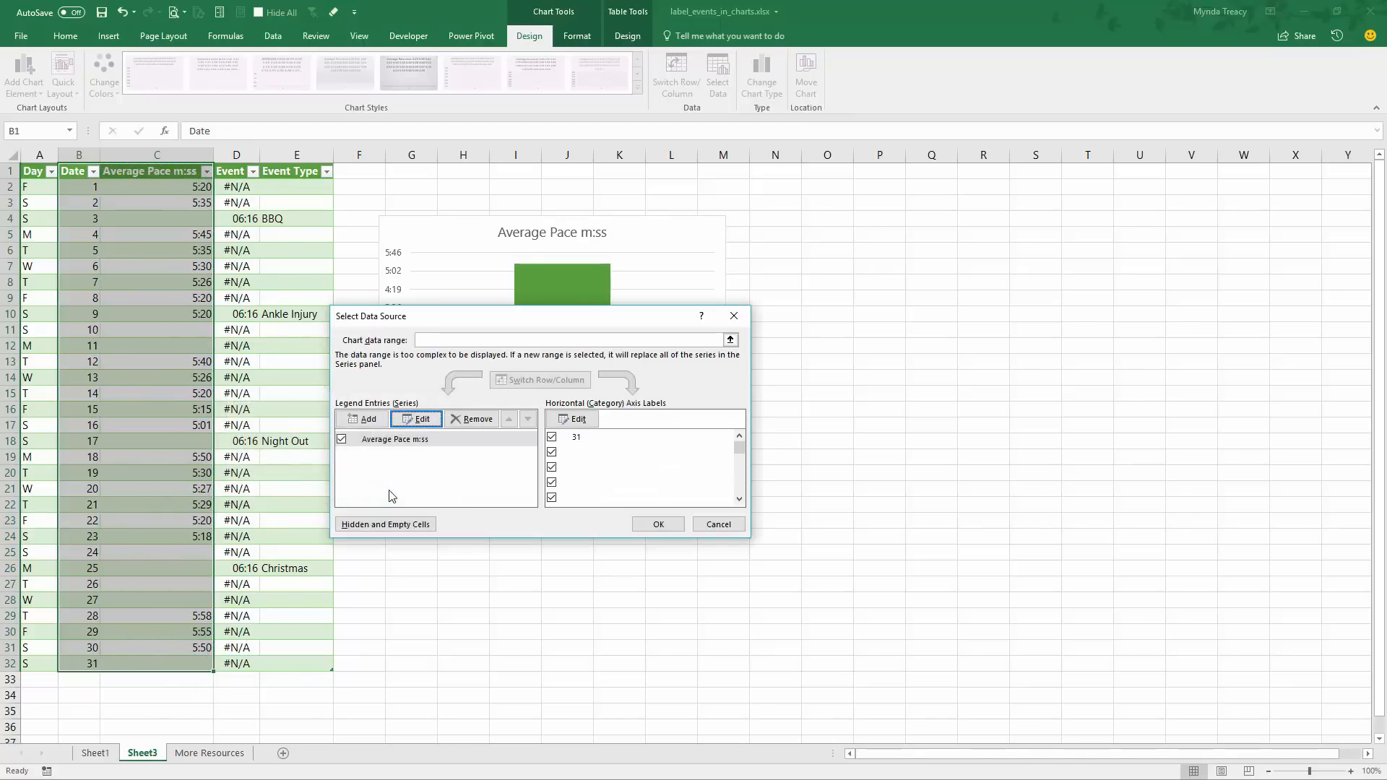
# Set the chart's horizontal axis labels to the Day and Date range A2:B32 and apply the data source changes
pyautogui.click(577, 421)
pyautogui.moveTo(398, 422); pyautogui.dragTo(618, 374)
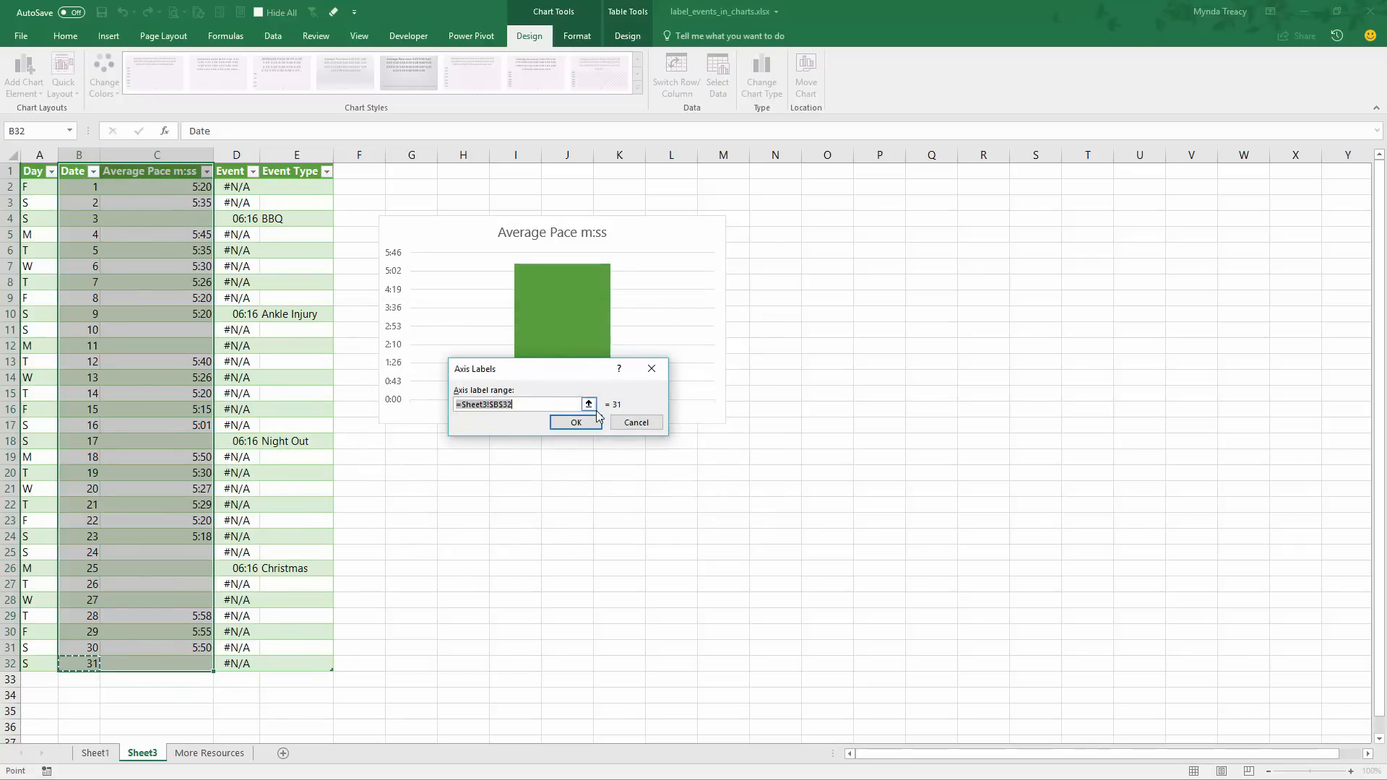
pyautogui.moveTo(38, 187); pyautogui.dragTo(68, 663)
pyautogui.click(576, 423)
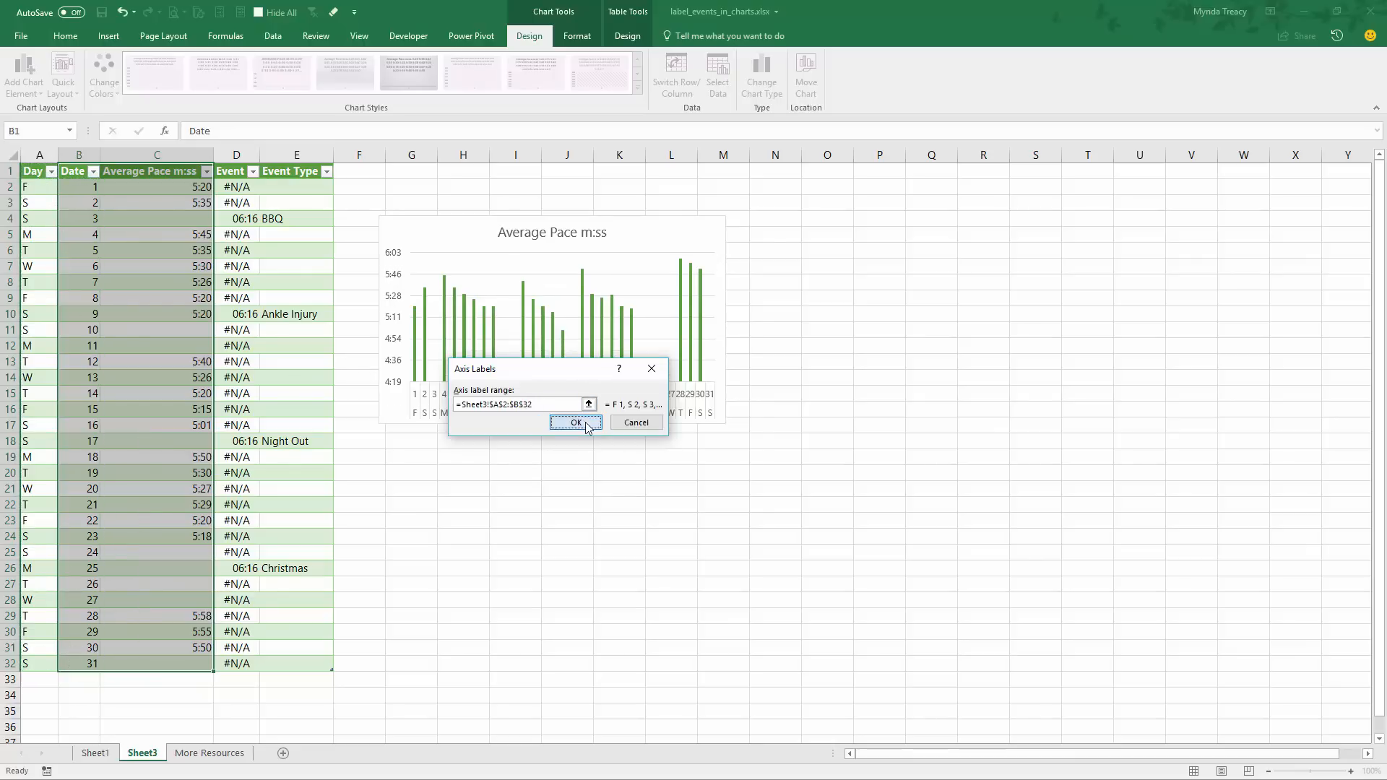
pyautogui.click(658, 524)
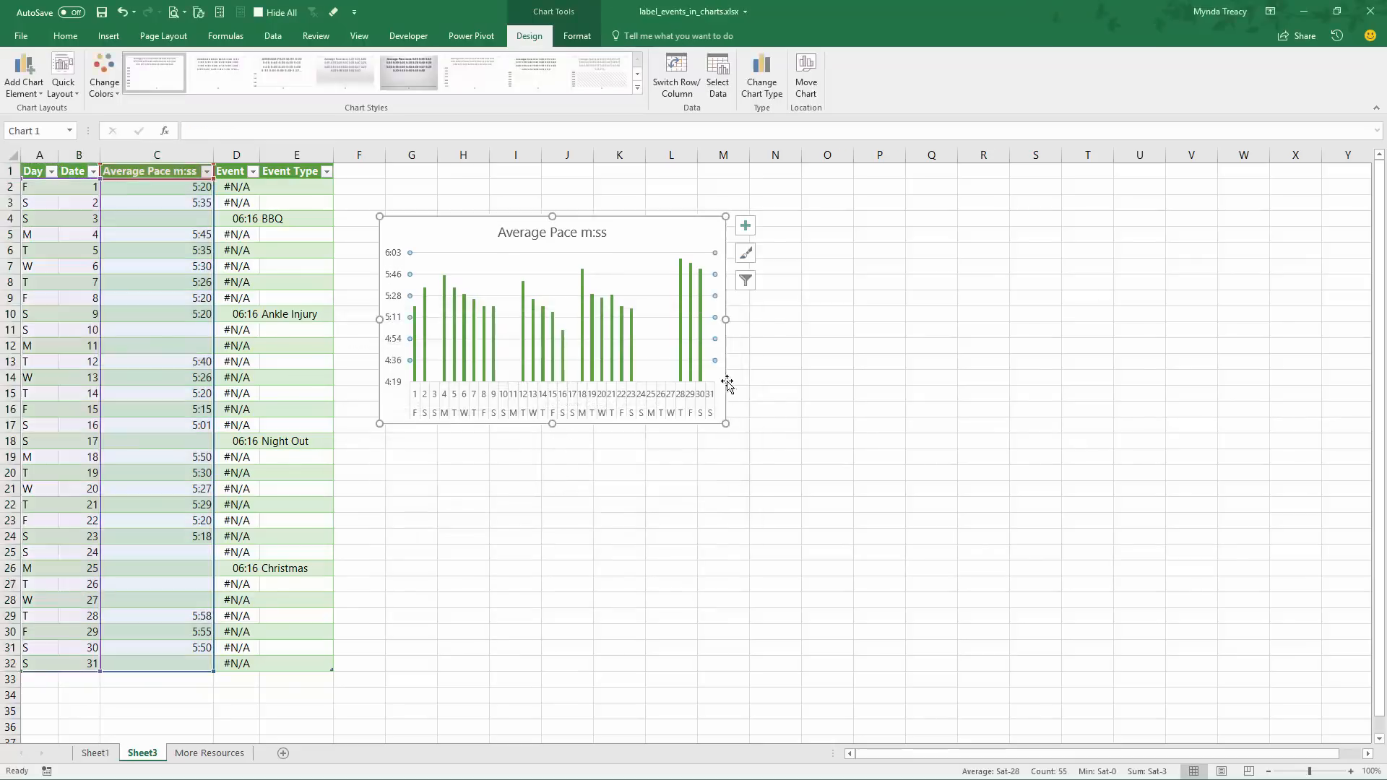
# Enlarge the chart to about column P, row 20, and extend its data range to include the Event column
pyautogui.moveTo(830, 325); pyautogui.dragTo(871, 473)
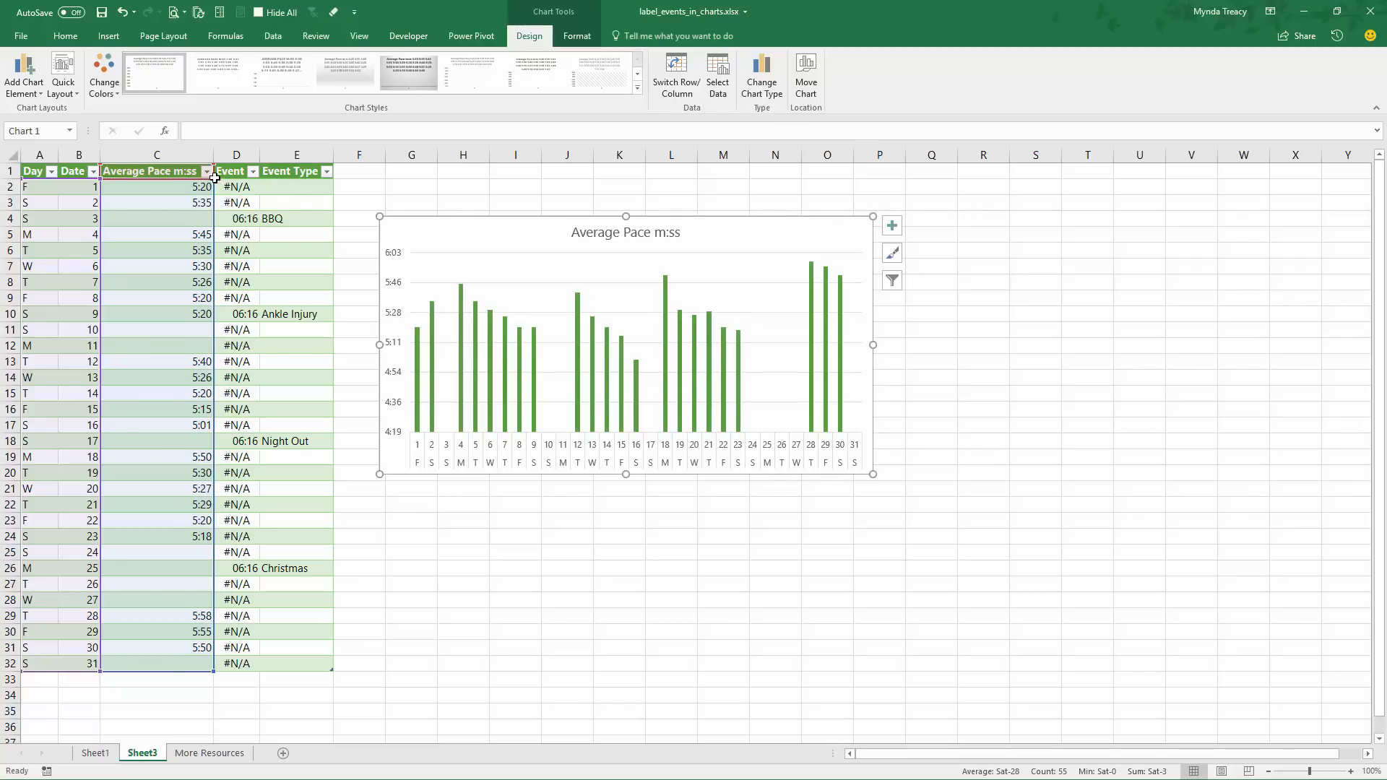
pyautogui.moveTo(216, 164); pyautogui.dragTo(257, 174)
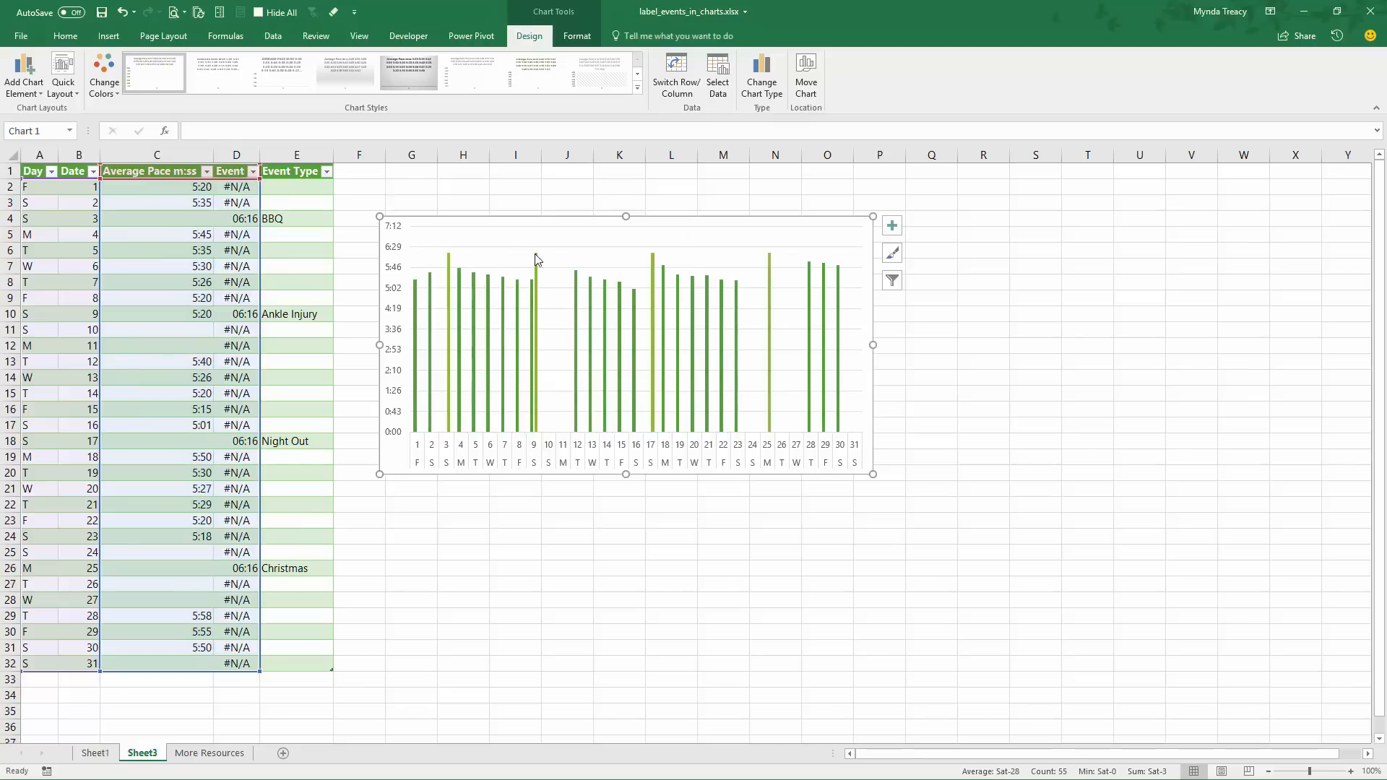
# Change the Event series to Line with Markers, keeping Average Pace m:ss as Clustered Column
pyautogui.click(535, 337)
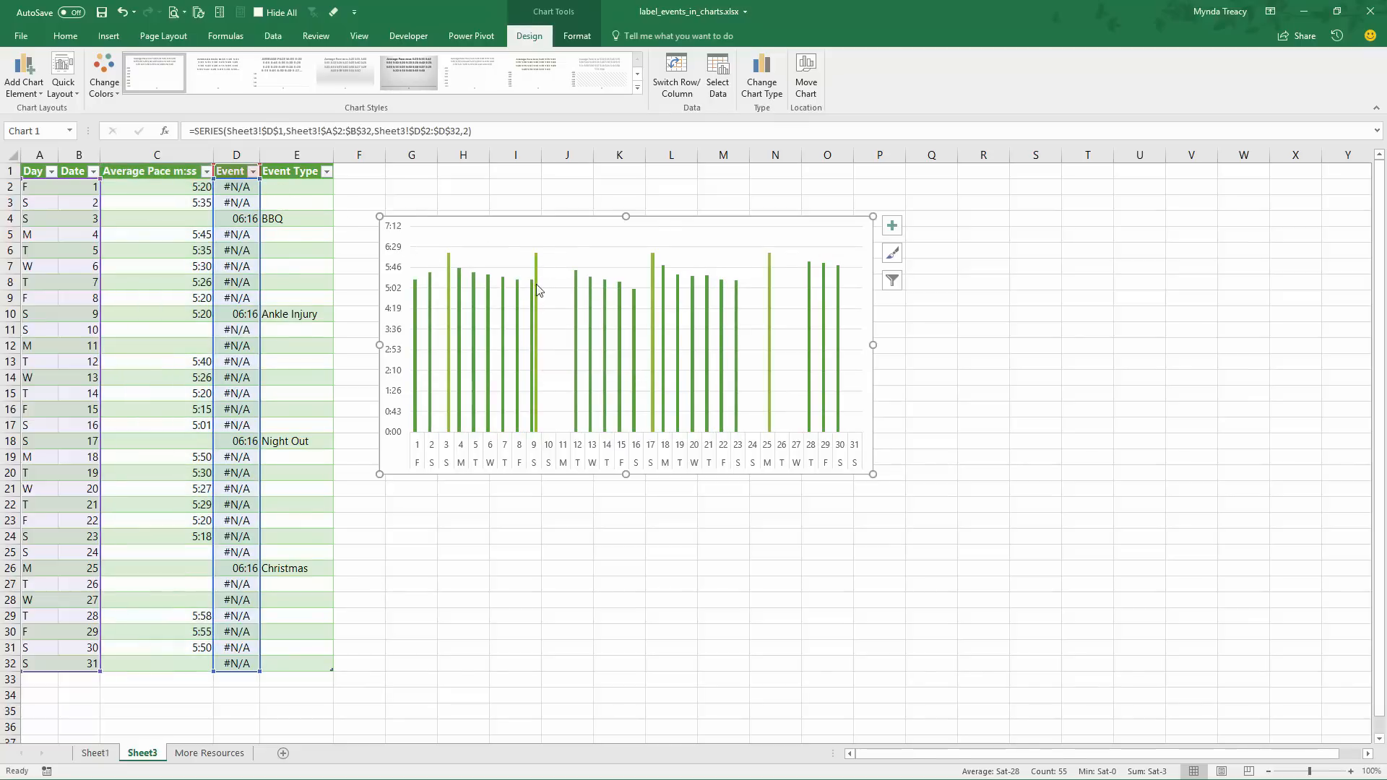
pyautogui.click(534, 319)
pyautogui.click(553, 282)
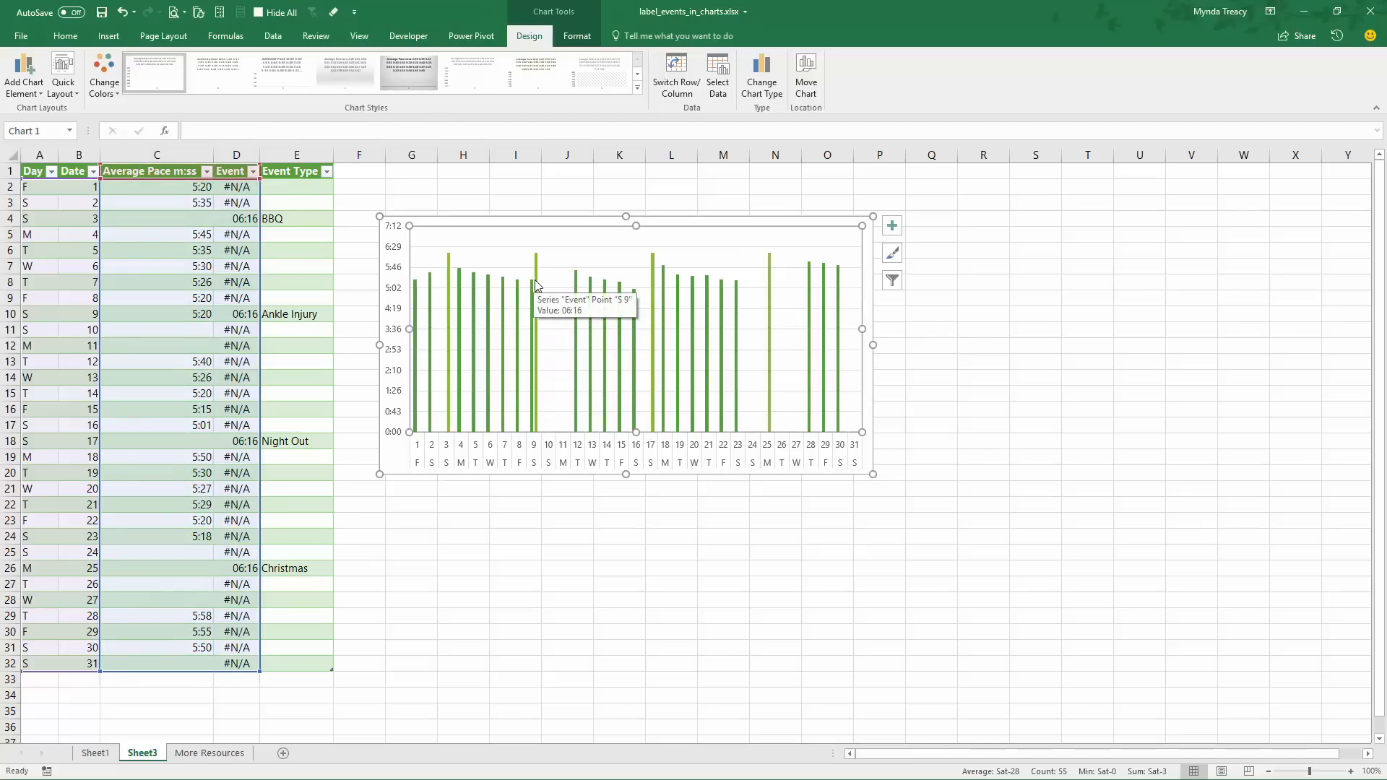
pyautogui.rightClick(534, 281)
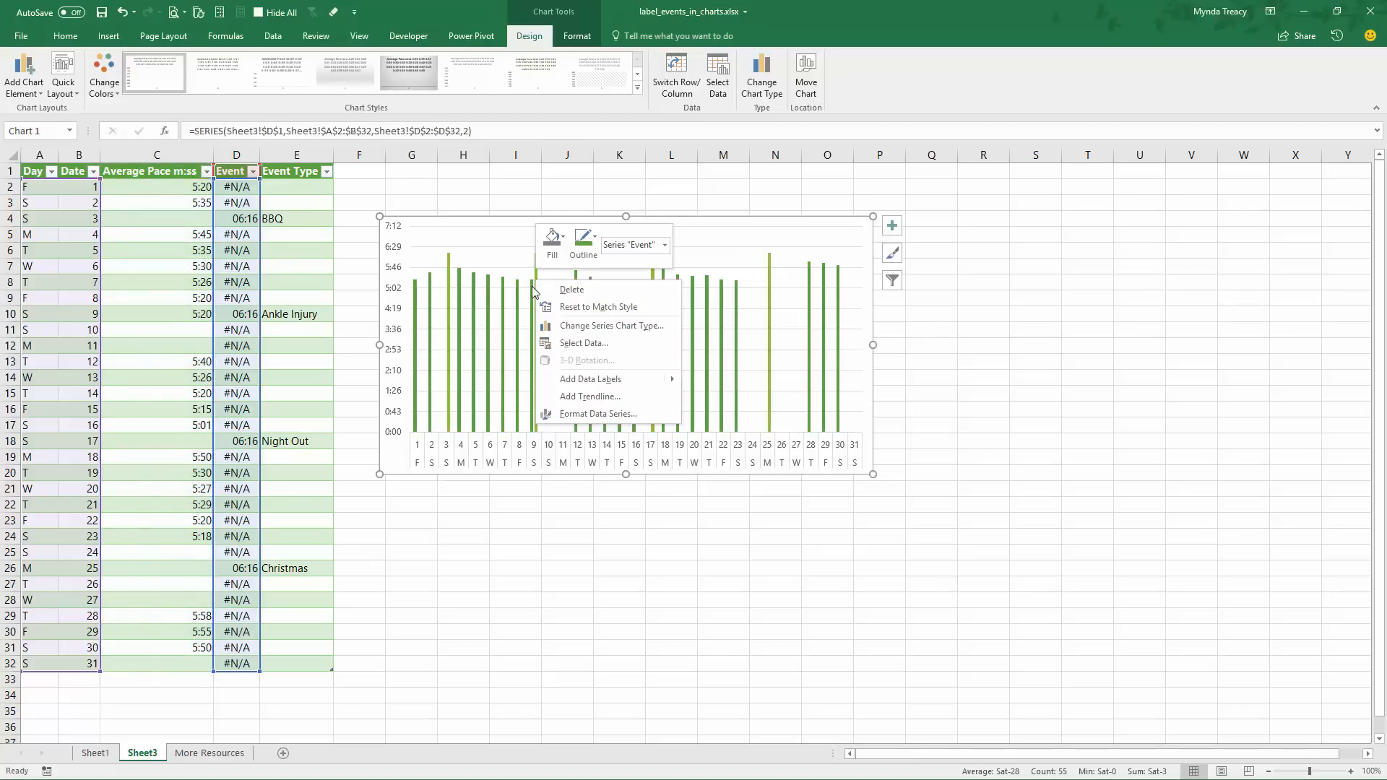
pyautogui.click(611, 329)
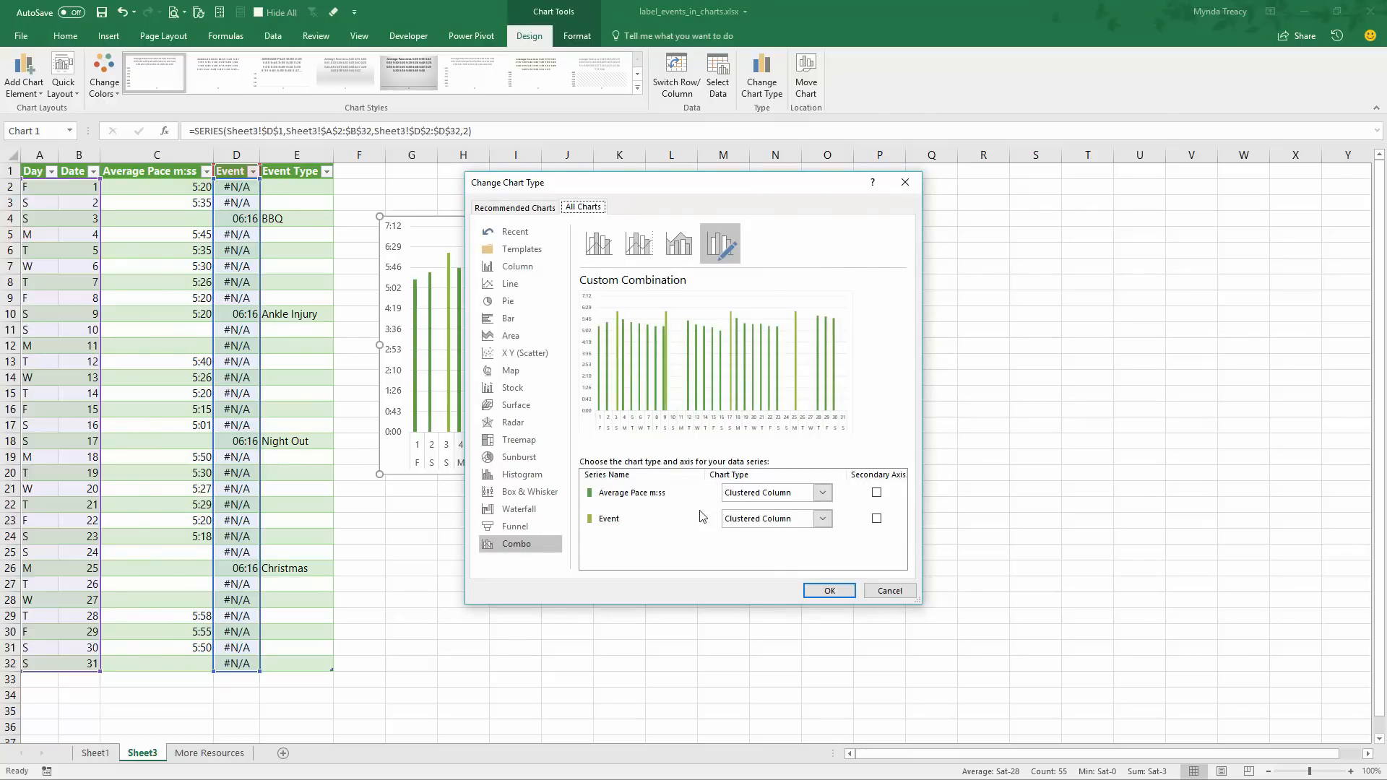
pyautogui.click(823, 519)
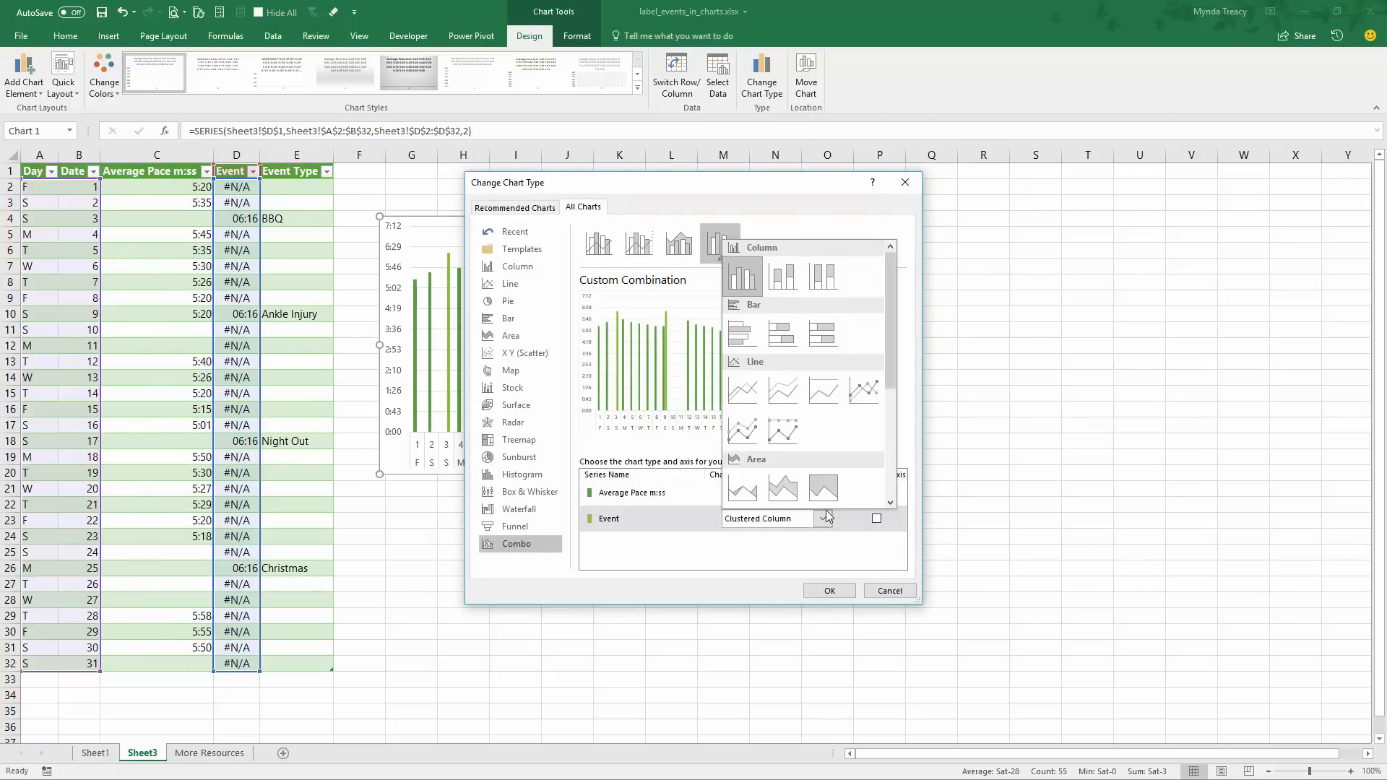
pyautogui.click(855, 389)
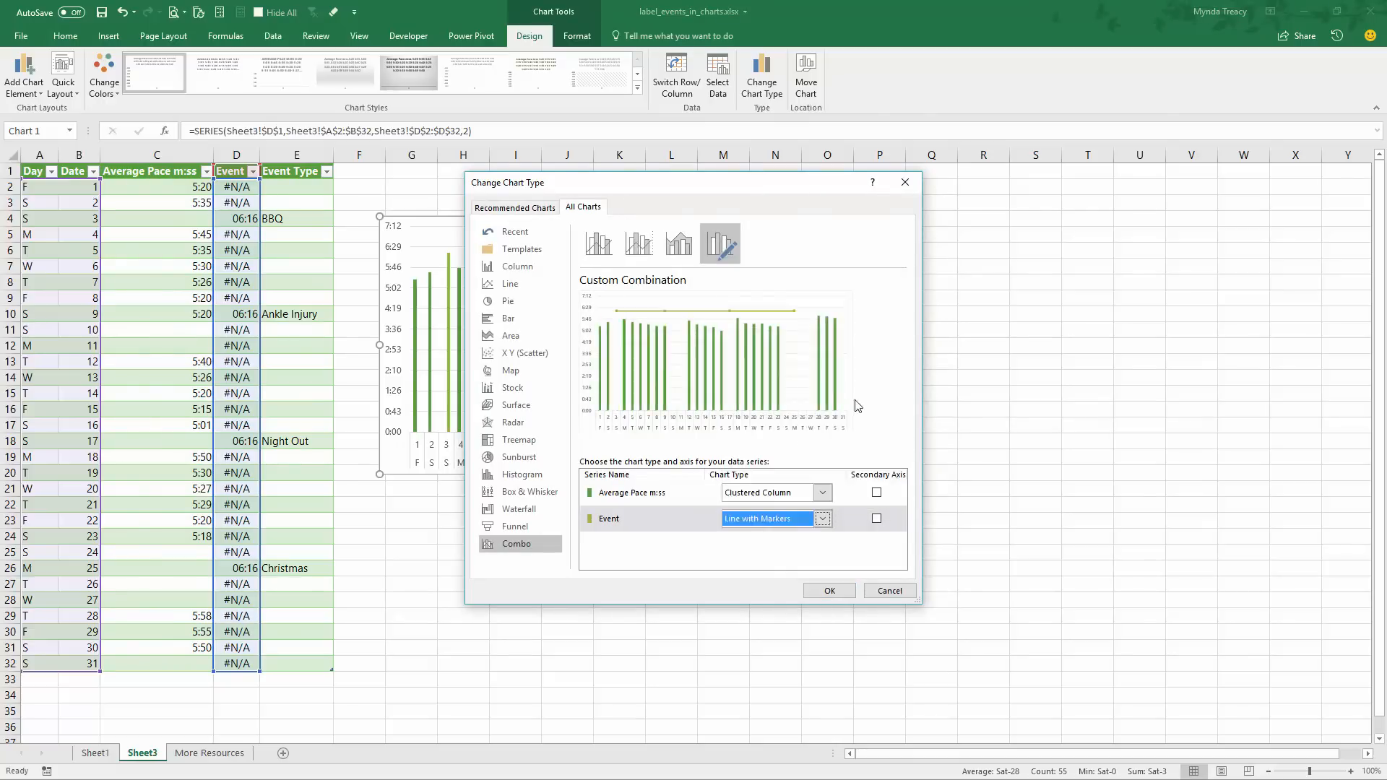
pyautogui.click(841, 593)
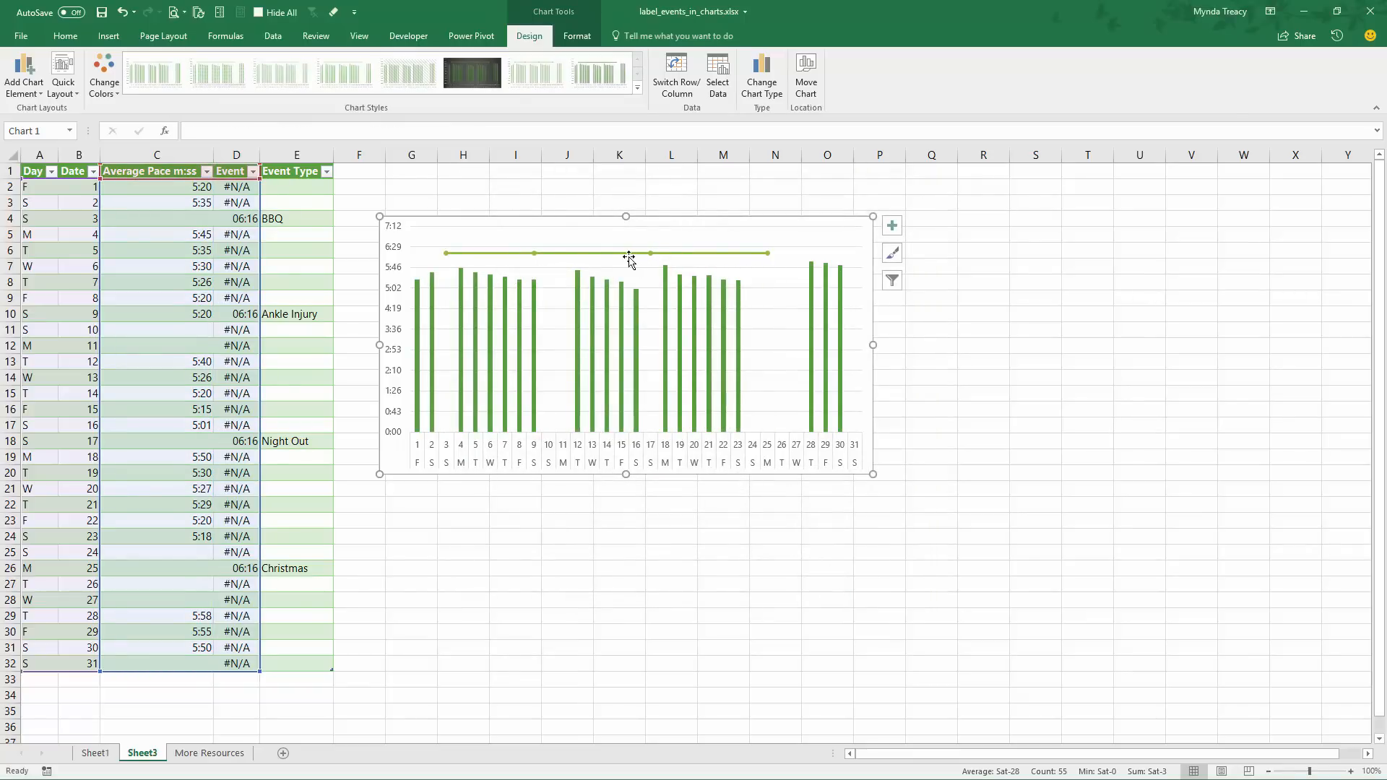
# Remove the connecting line from the Event series by setting it to No line
pyautogui.click(626, 255)
pyautogui.click(619, 253)
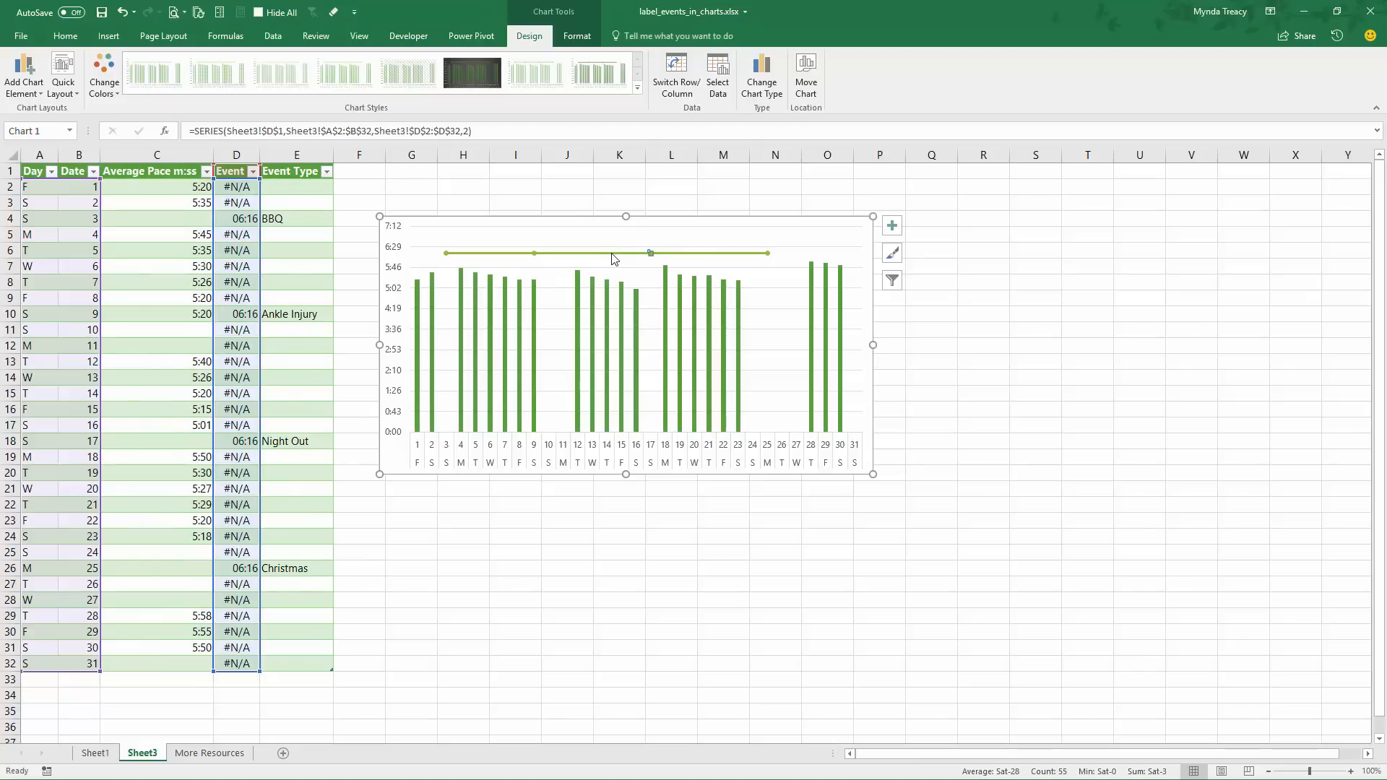
pyautogui.doubleClick(613, 256)
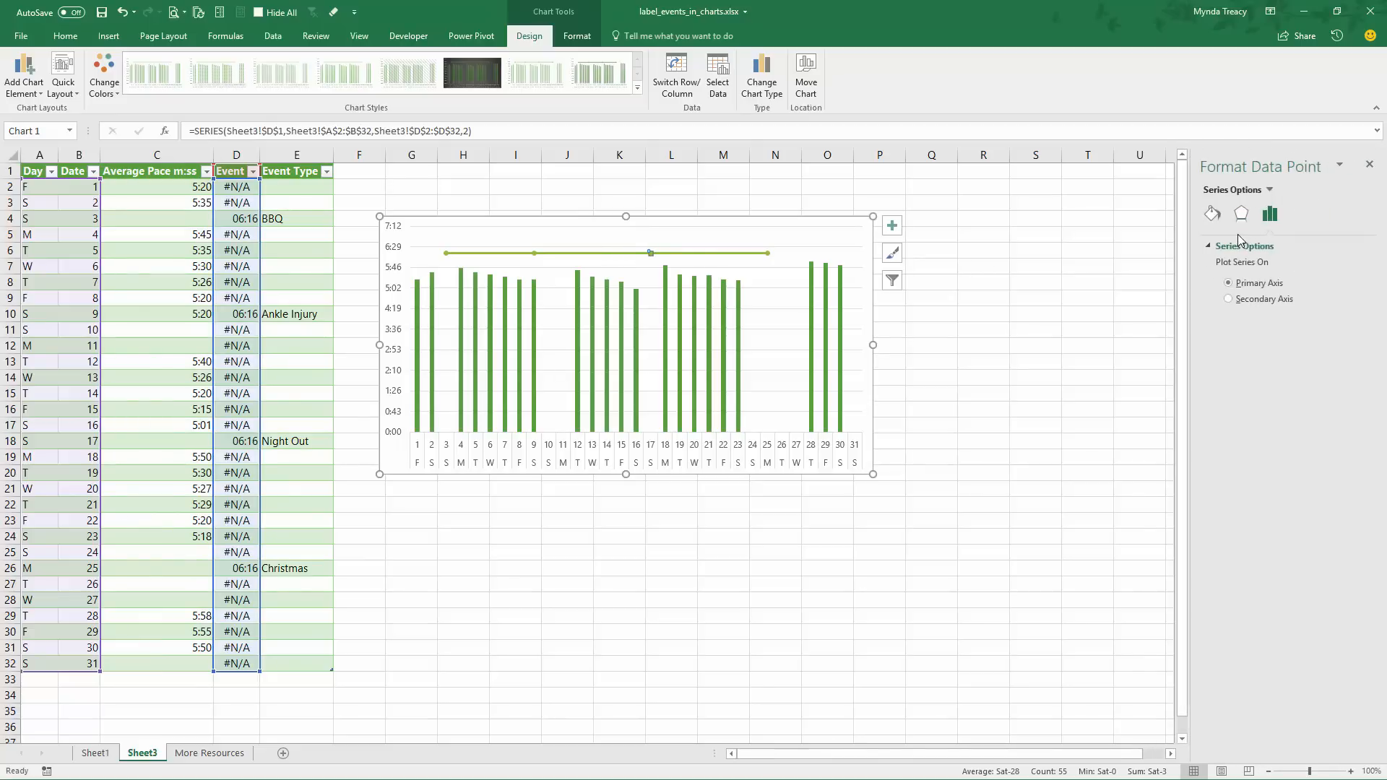
pyautogui.click(1212, 213)
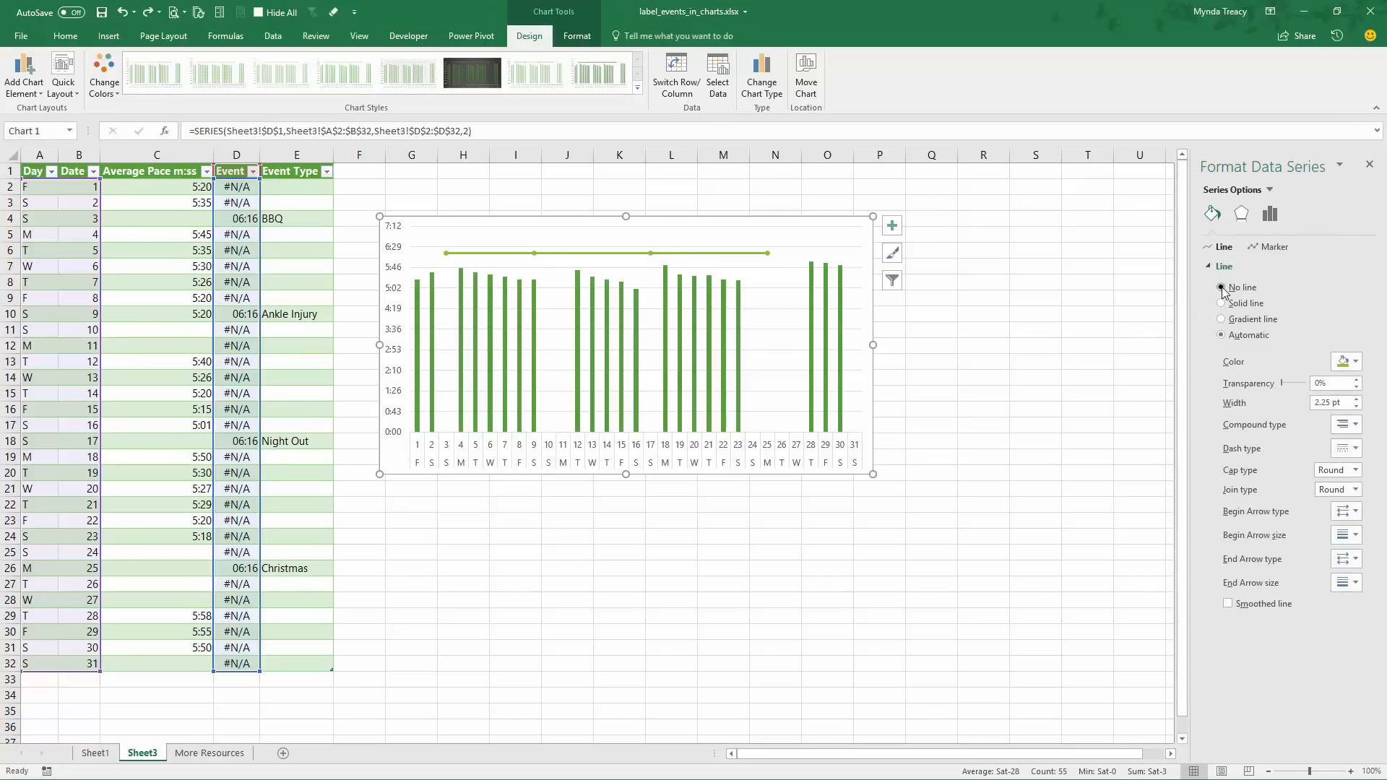
pyautogui.click(1221, 287)
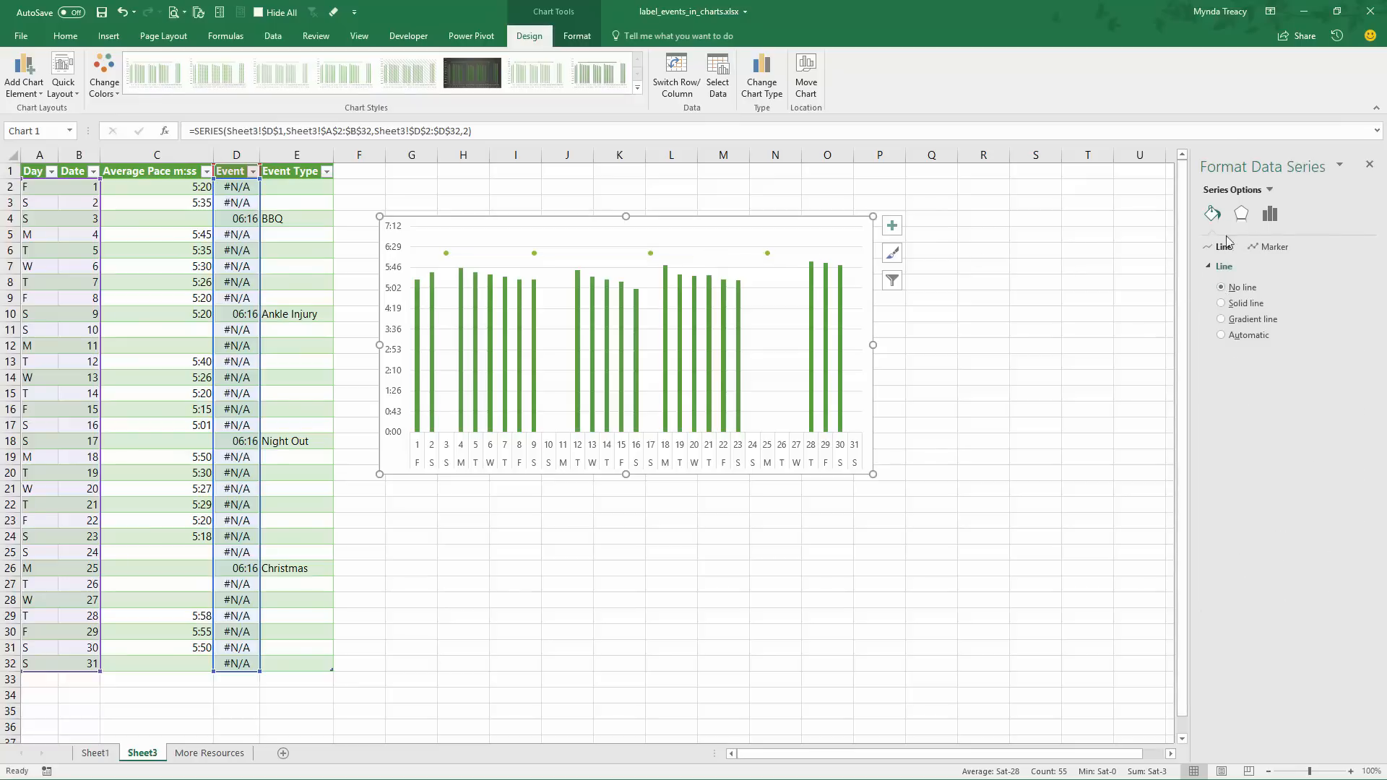
# Switch the Event series markers to the built-in round type with size 7
pyautogui.click(1263, 246)
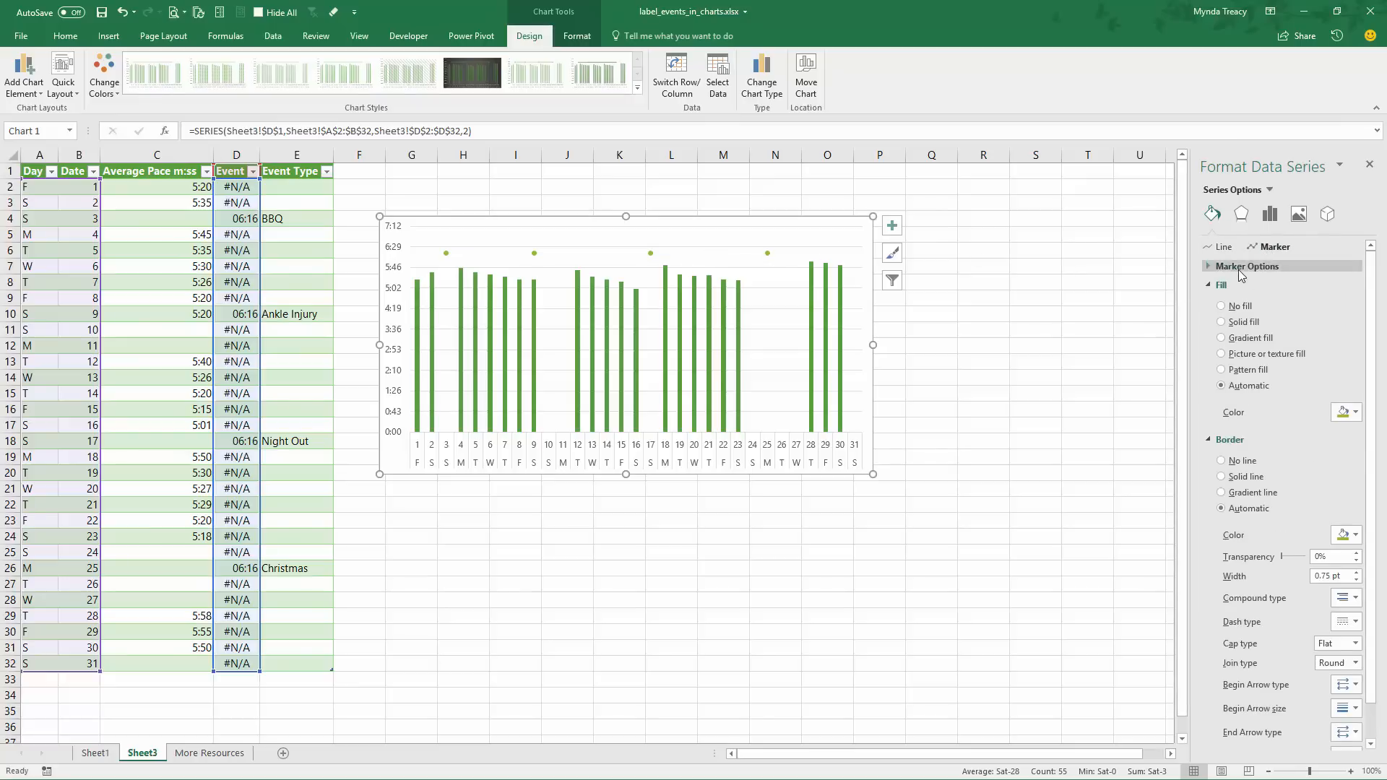
pyautogui.click(1238, 267)
pyautogui.click(1222, 320)
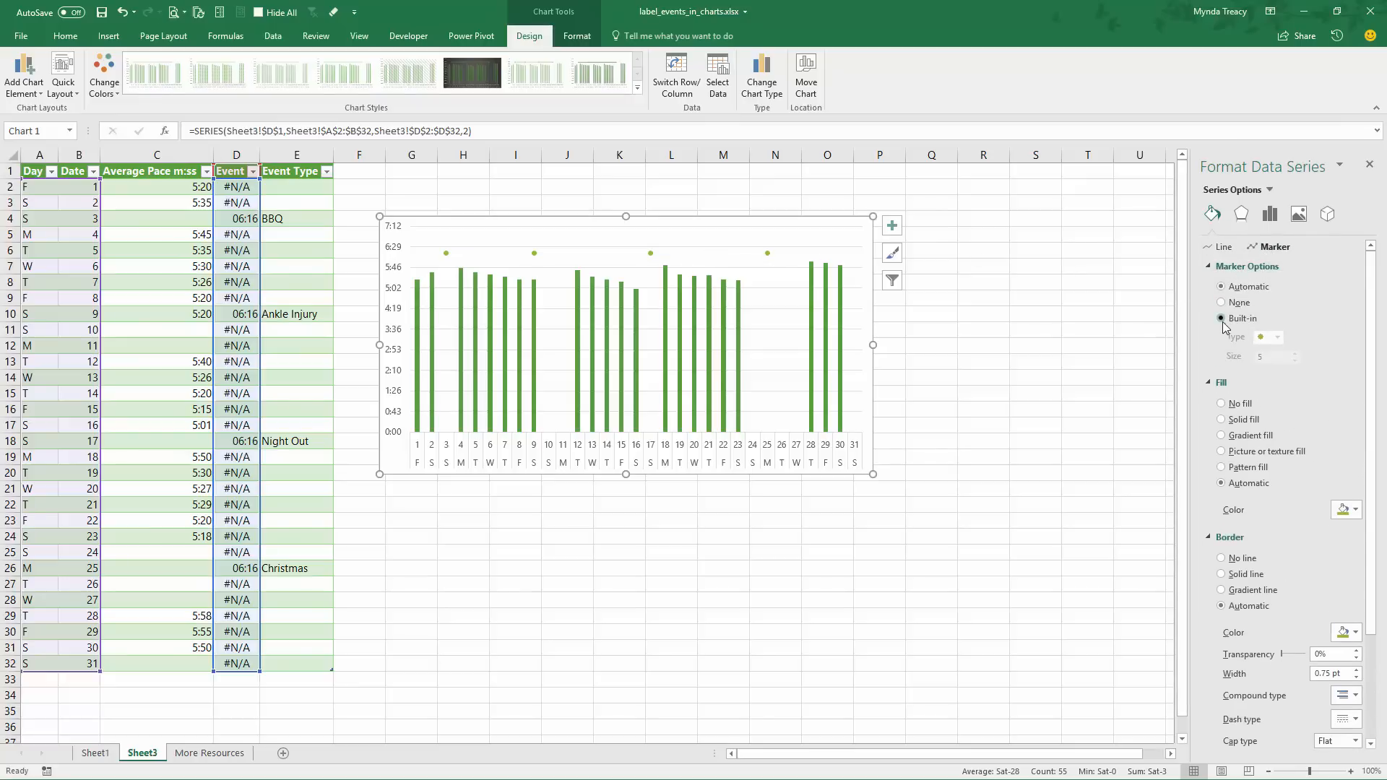
pyautogui.moveTo(1273, 358); pyautogui.dragTo(1230, 355)
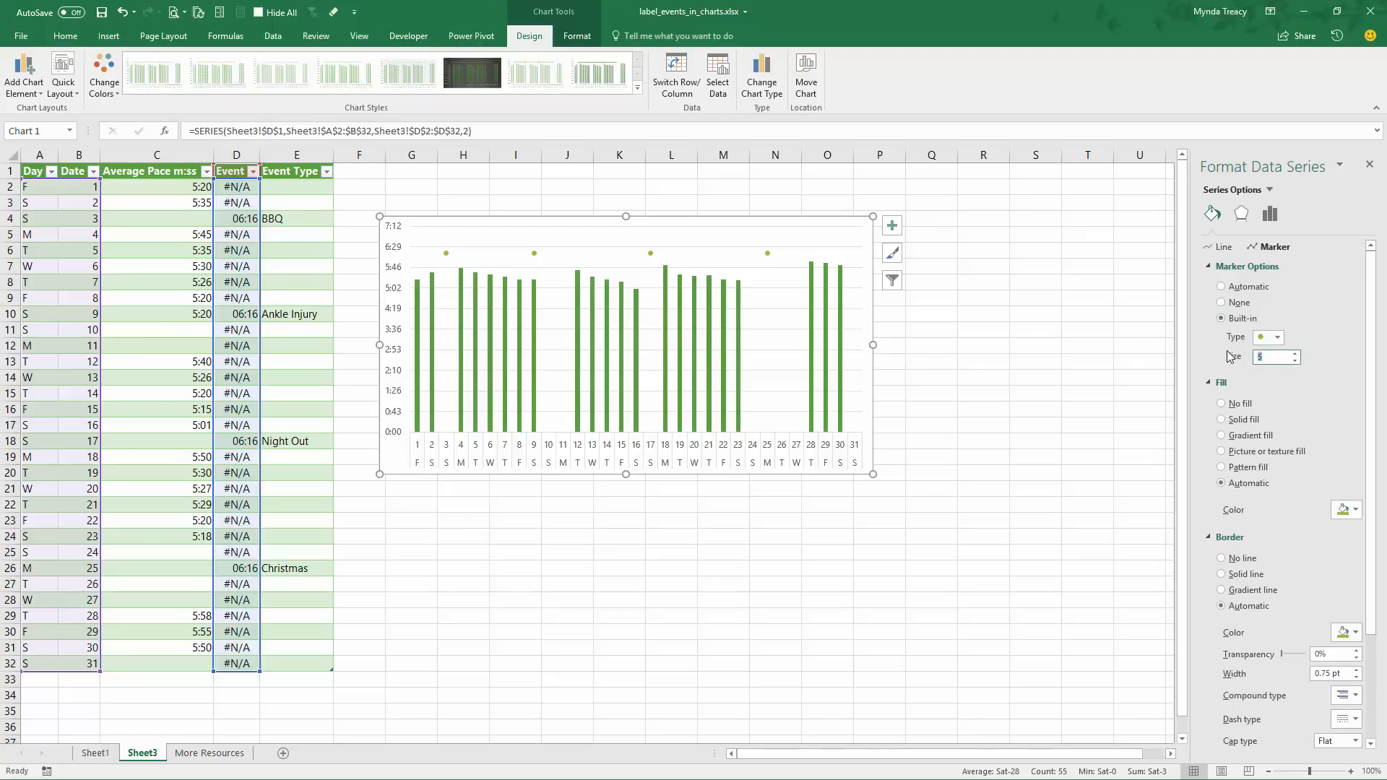
pyautogui.write('7')
# Give the Event markers a blue theme colour for both the fill and the border
pyautogui.click(1345, 509)
pyautogui.click(1379, 549)
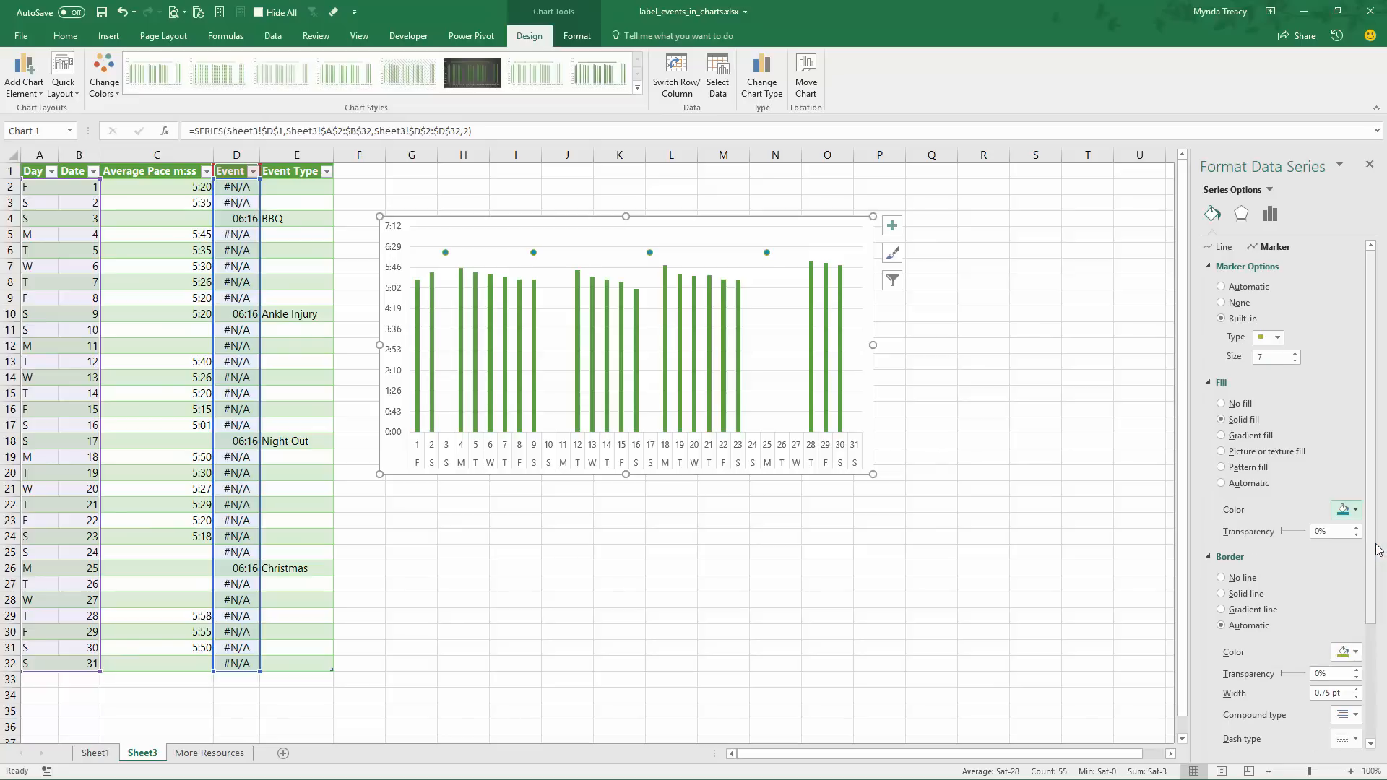
pyautogui.click(1354, 650)
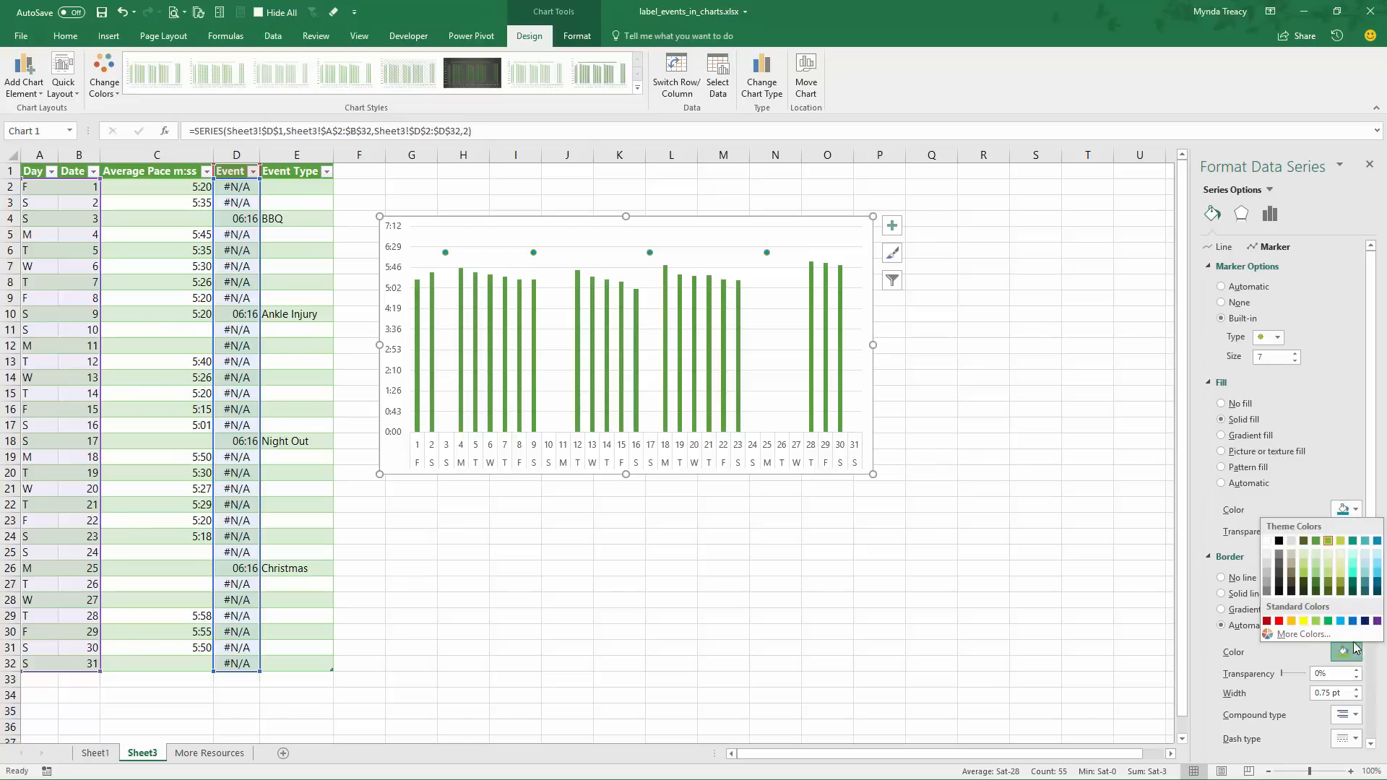
pyautogui.click(1376, 542)
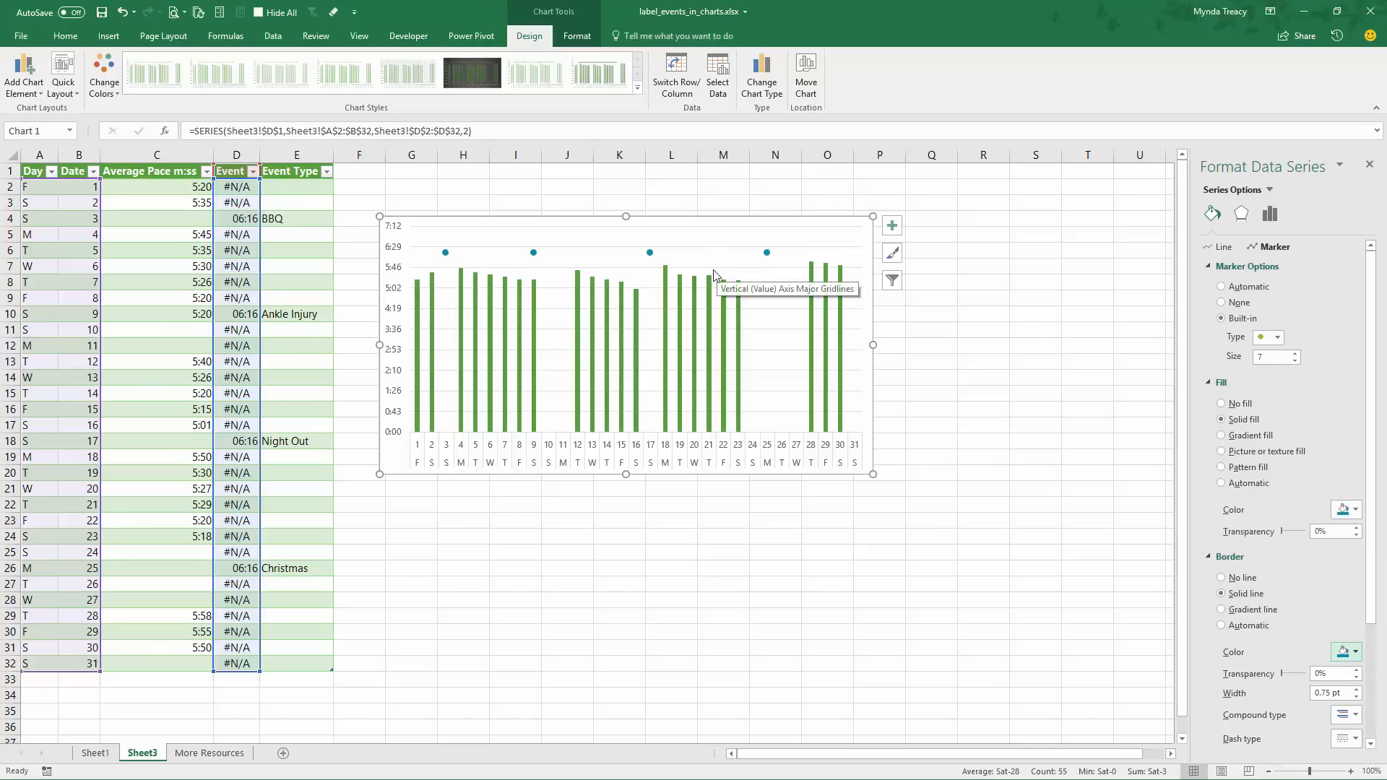
# Fill the Average Pace columns with dark grey and widen the chart to about column R
pyautogui.click(666, 295)
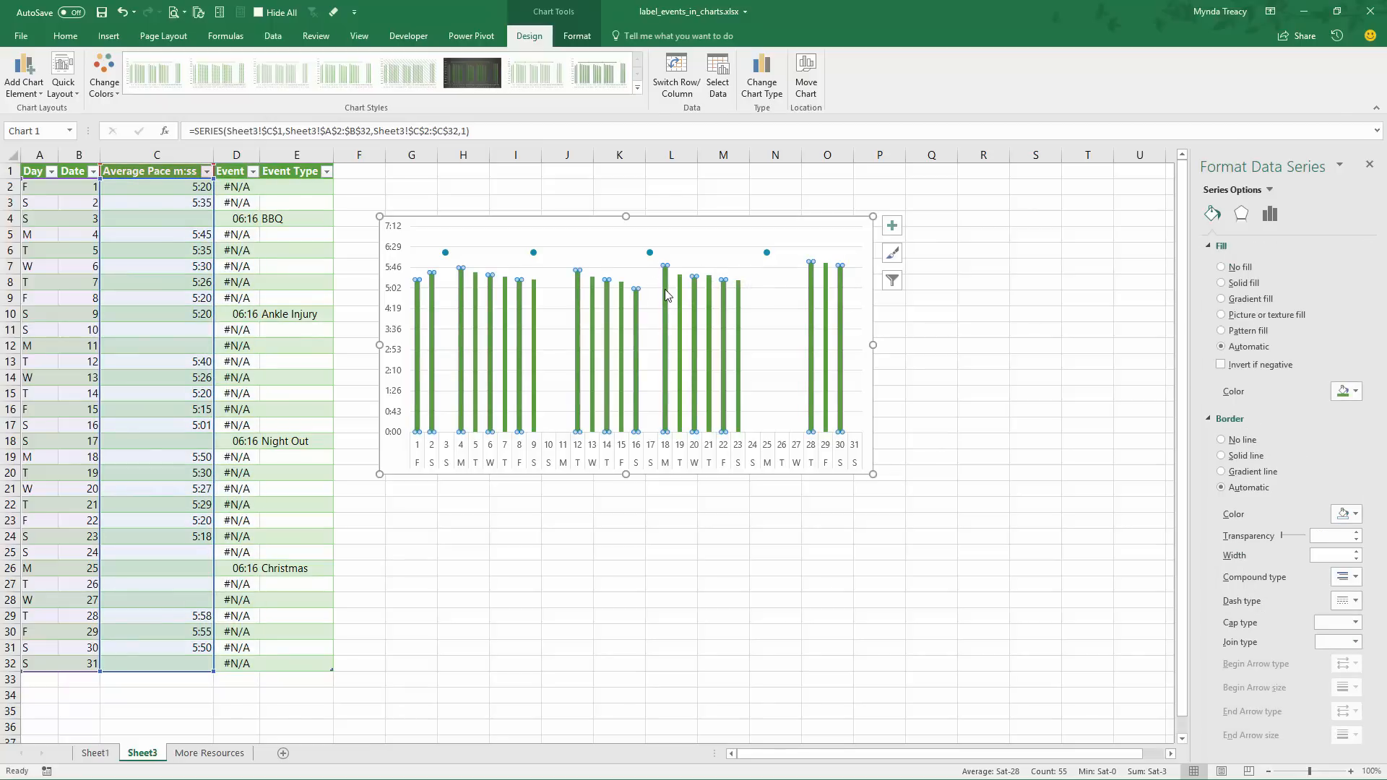
pyautogui.click(1354, 392)
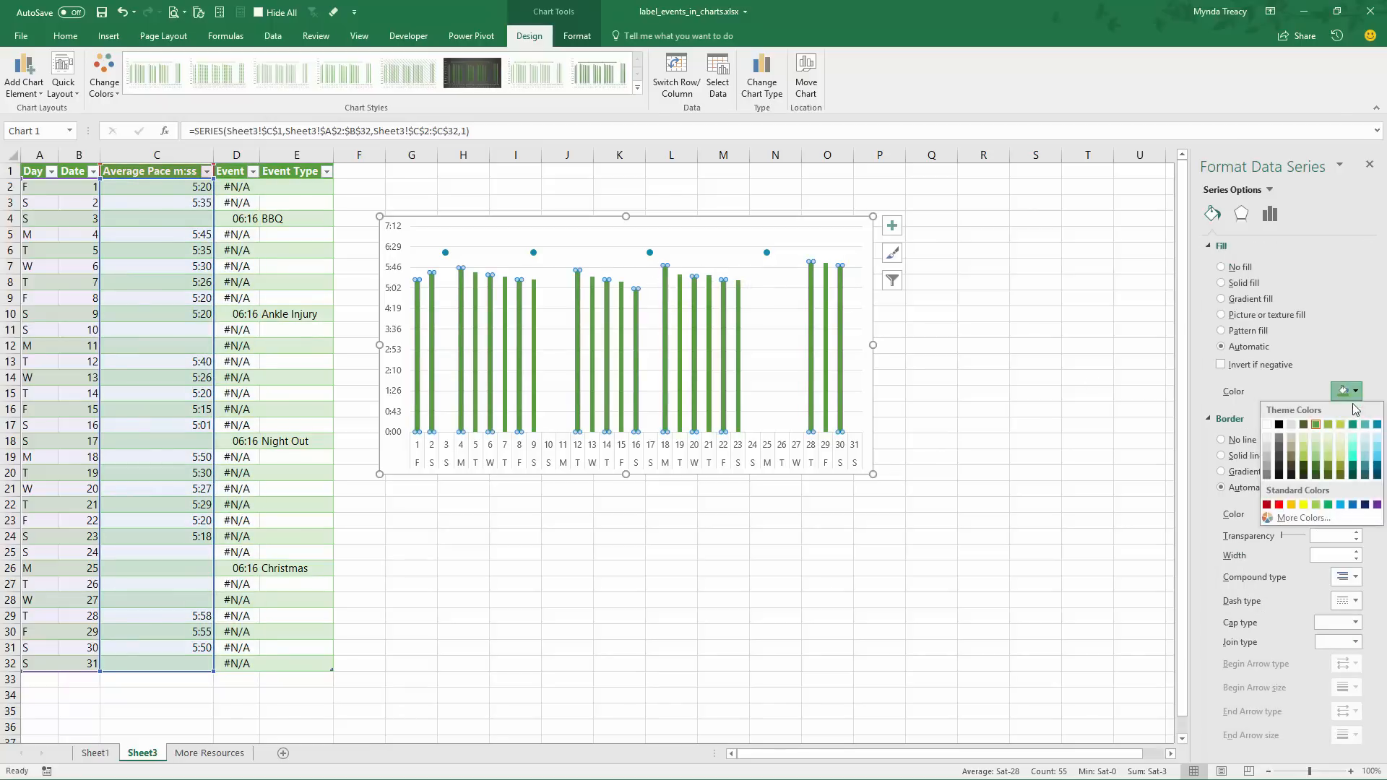
pyautogui.click(1268, 475)
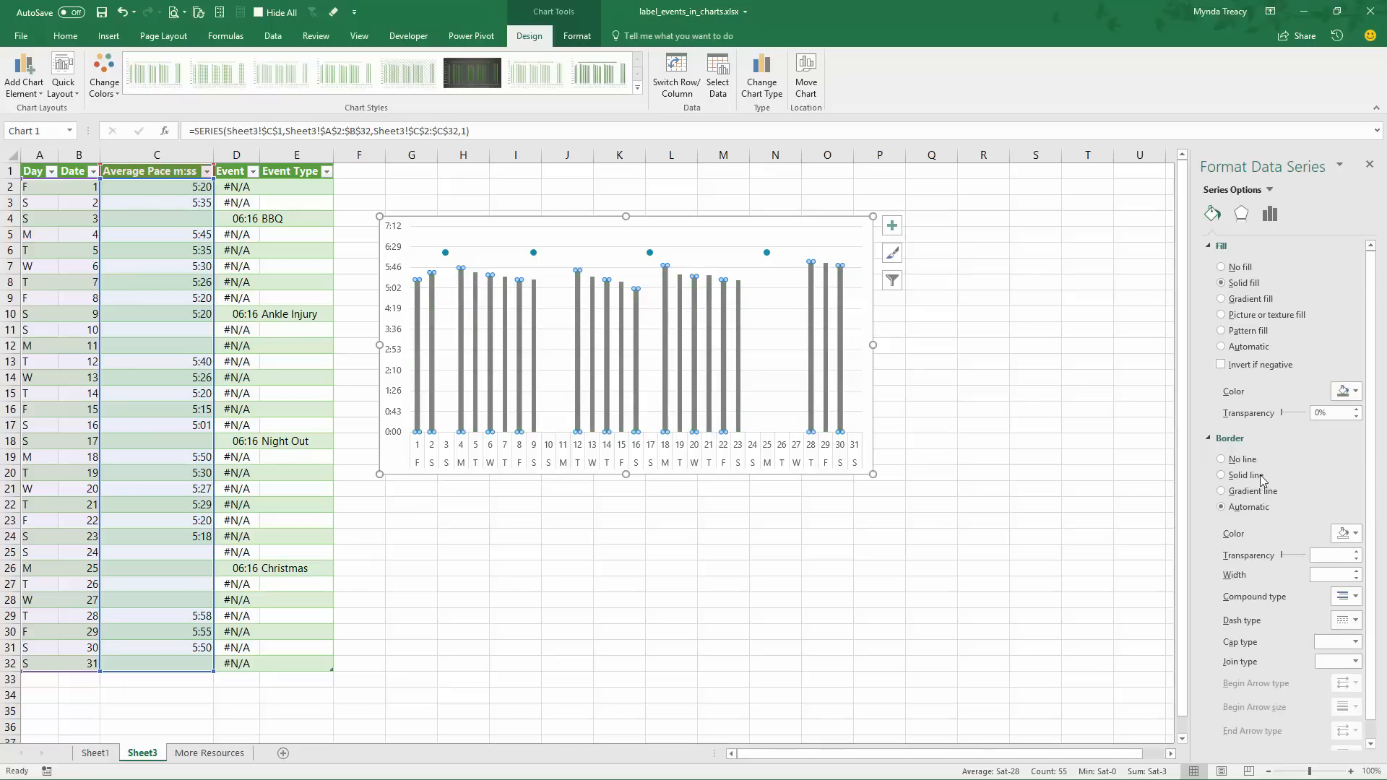
pyautogui.moveTo(876, 345); pyautogui.dragTo(982, 344)
pyautogui.click(905, 333)
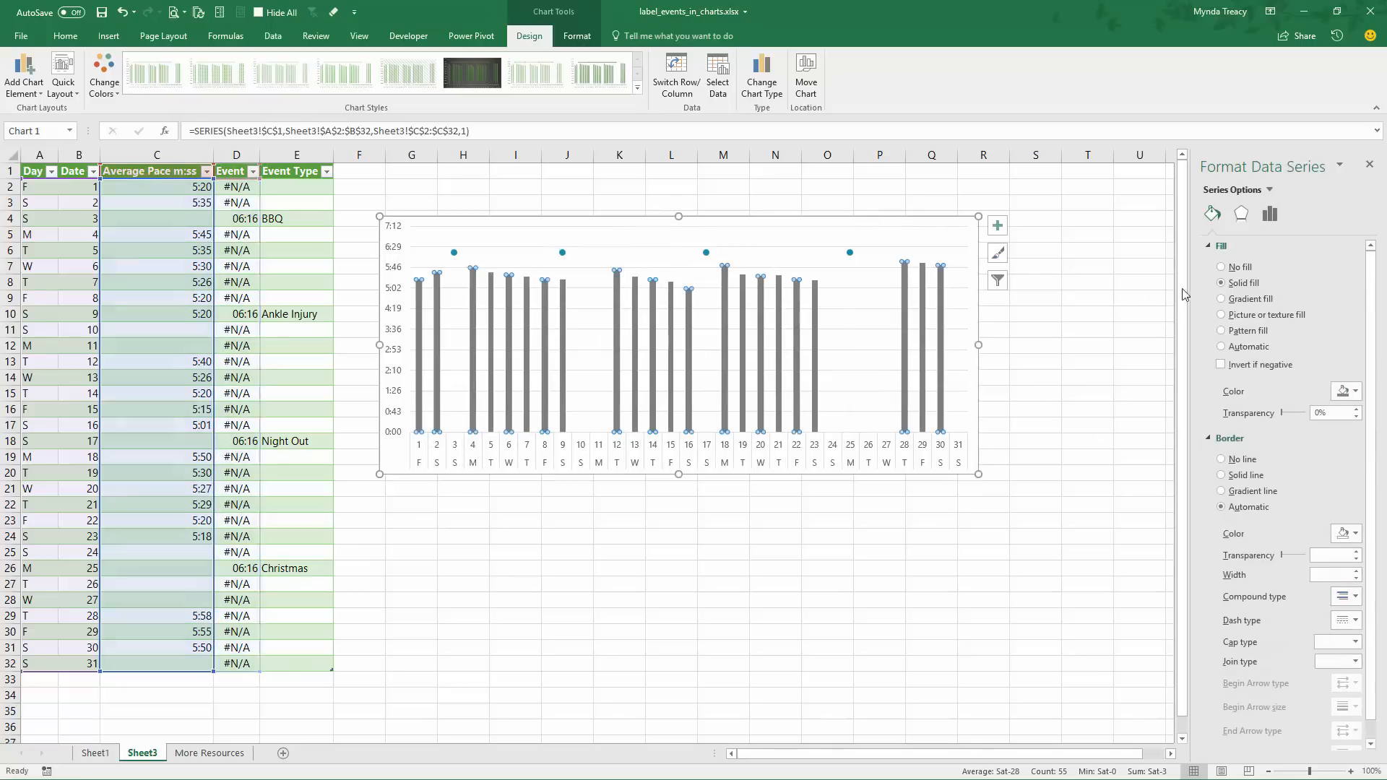
# Set the Average Pace series overlap to 100% and its gap width to 30%
pyautogui.click(1270, 214)
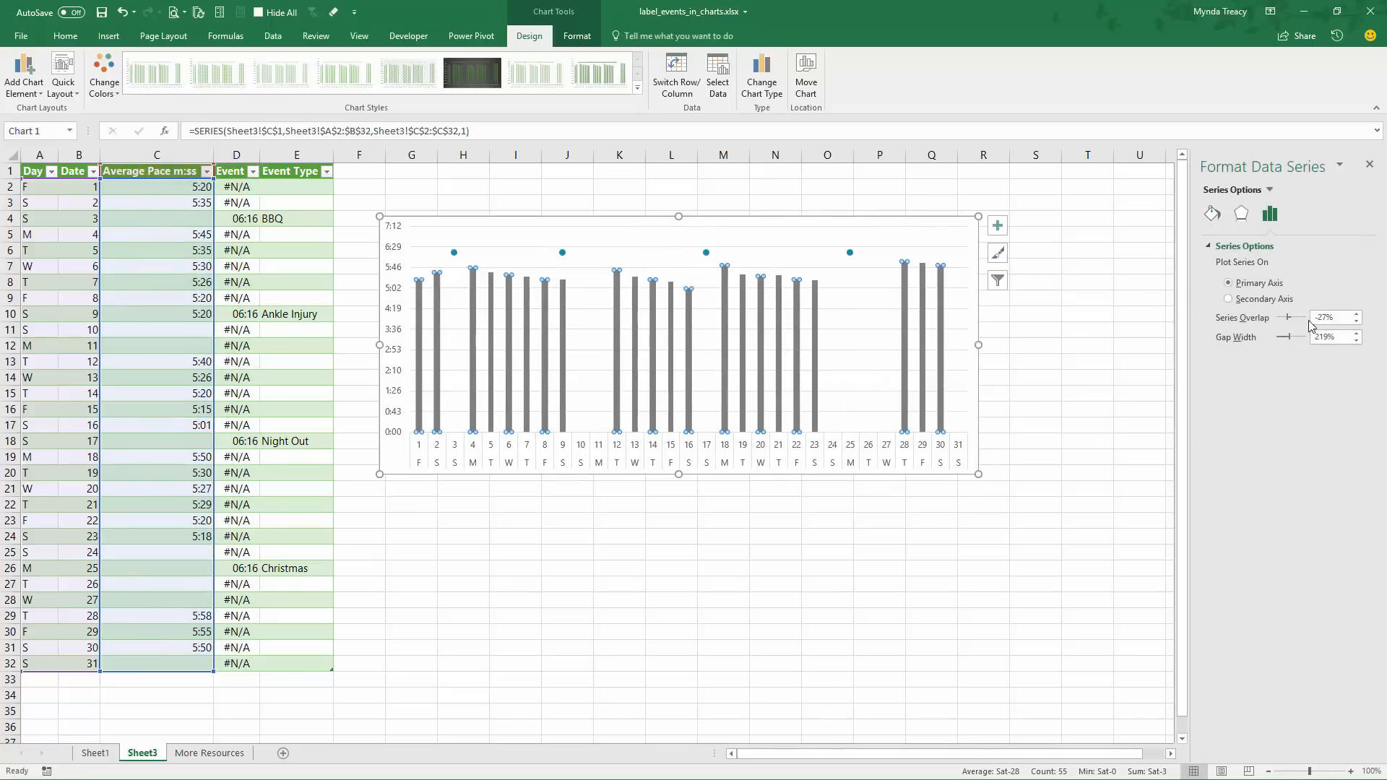
pyautogui.click(1328, 320)
pyautogui.write('100')
pyautogui.press('Return')
pyautogui.moveTo(564, 292)
pyautogui.press('Tab')
pyautogui.write('30')
pyautogui.press('Tab')
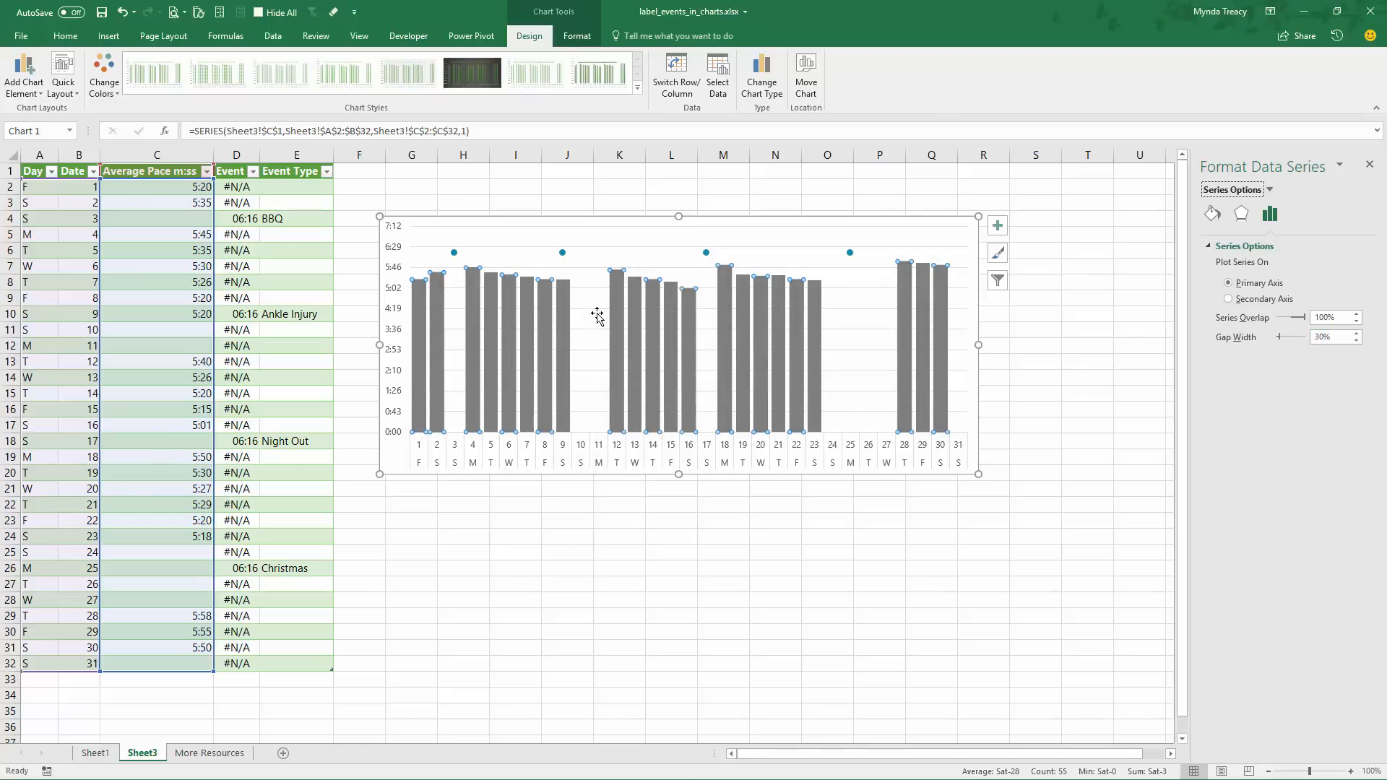
# Add data labels to the Event series markers and open their detailed formatting options
pyautogui.moveTo(504, 310)
pyautogui.click(561, 253)
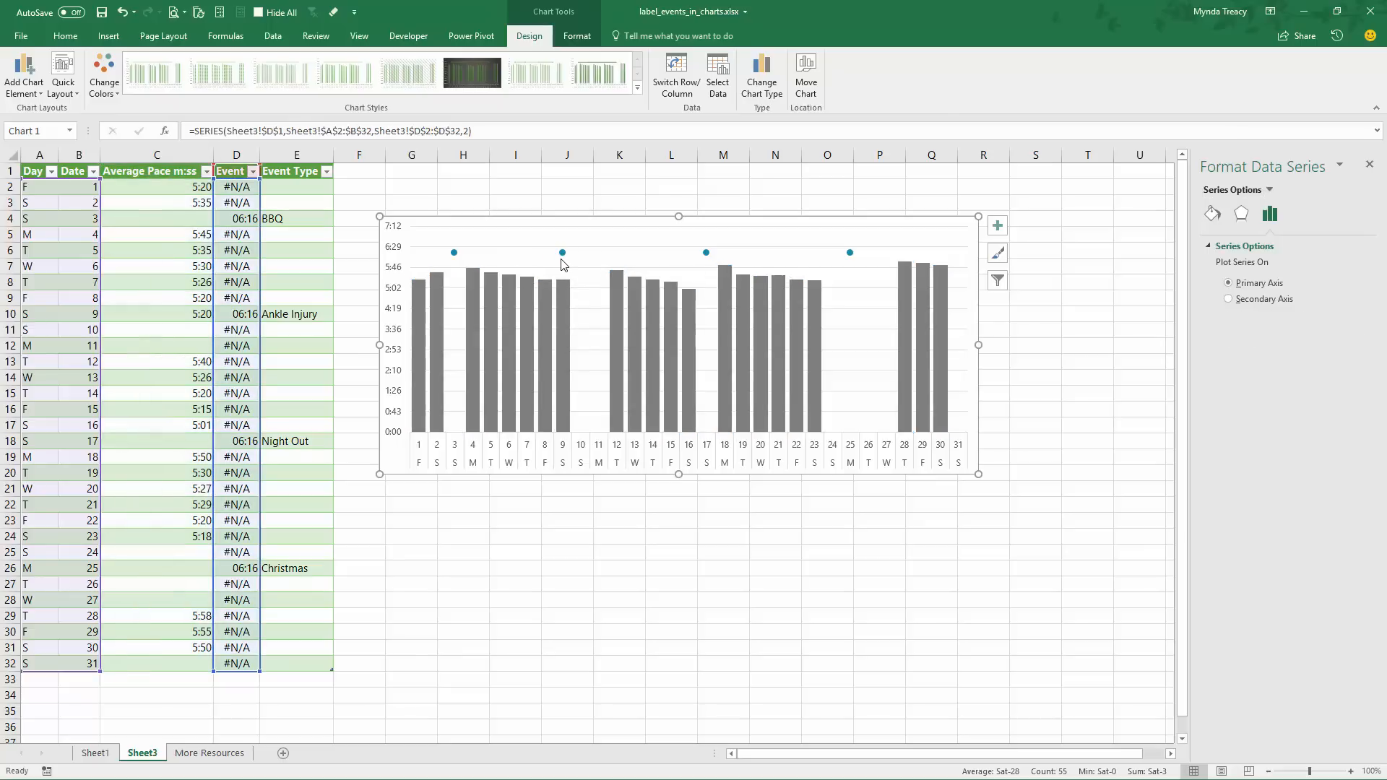
pyautogui.rightClick(851, 254)
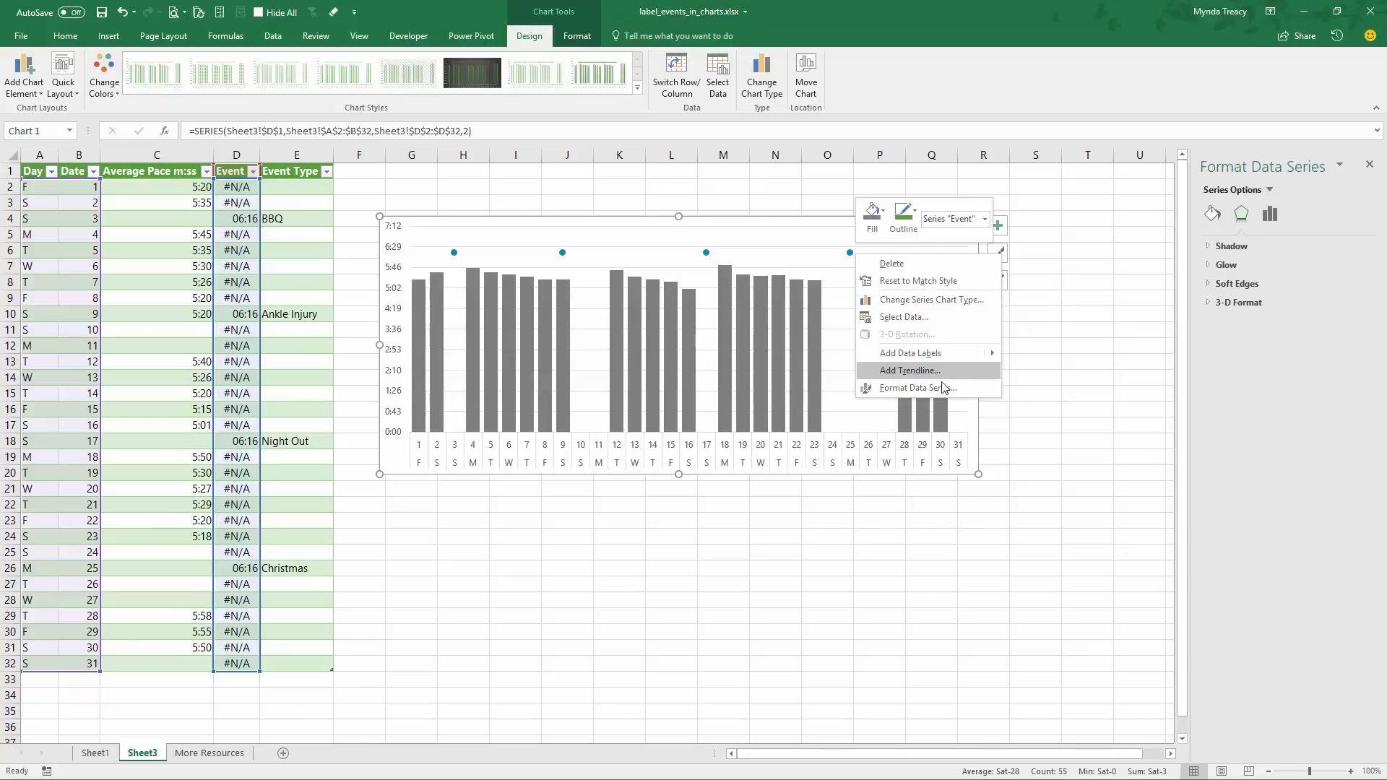
pyautogui.click(999, 225)
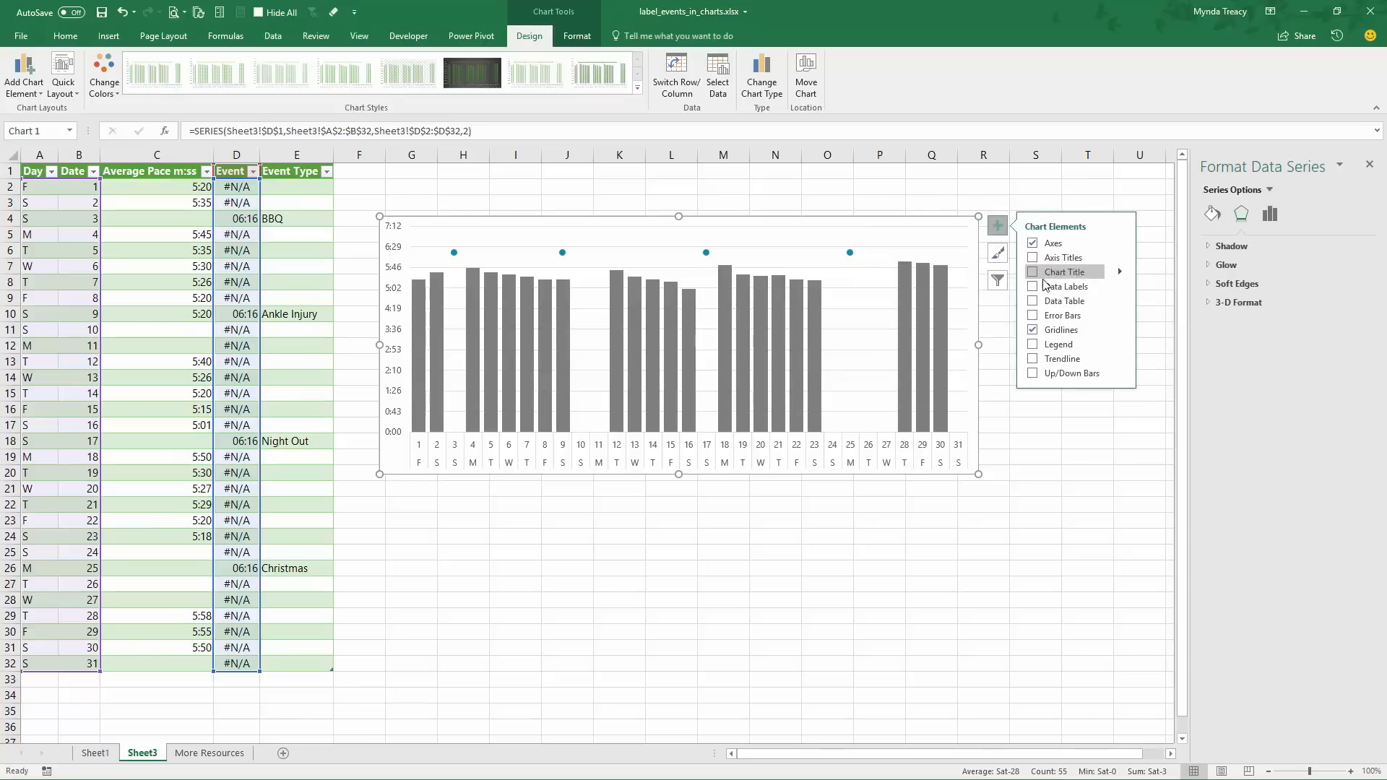
pyautogui.click(1119, 287)
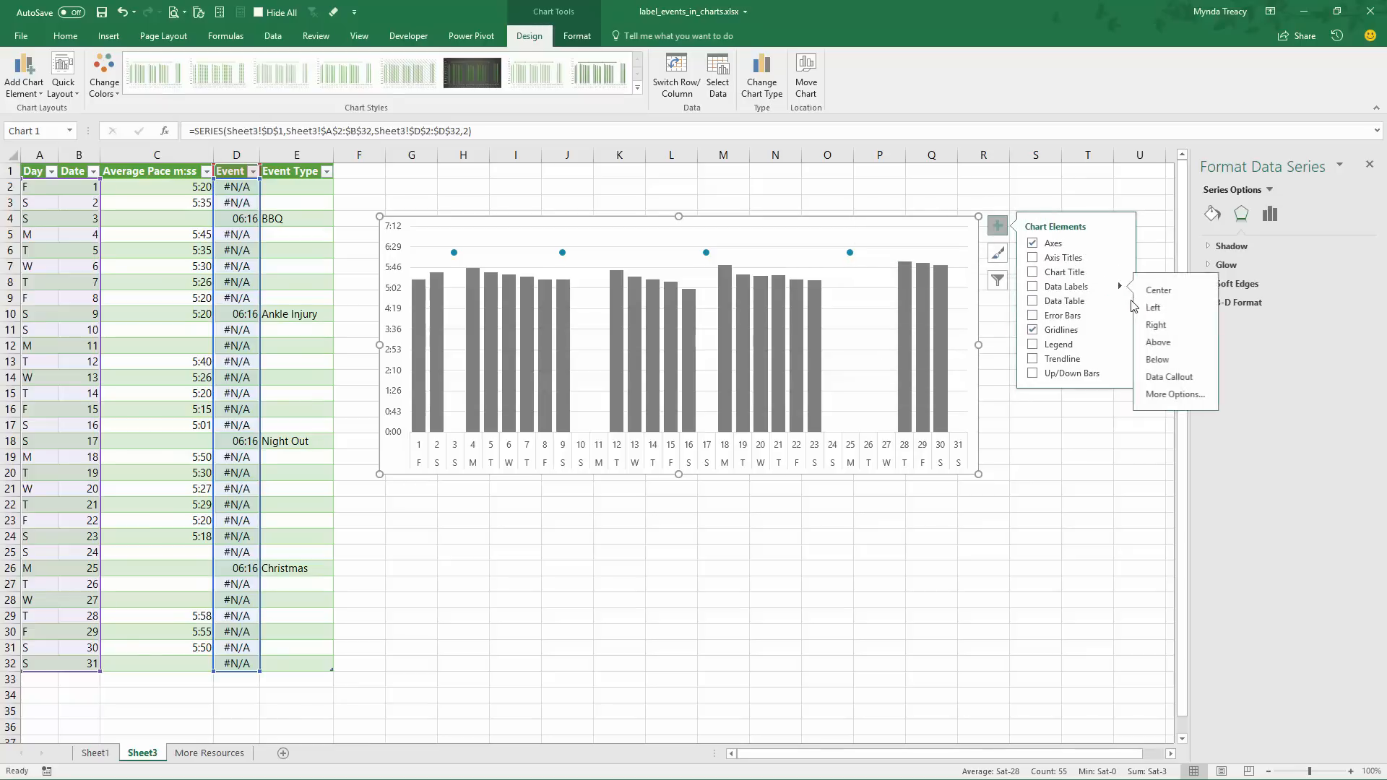
pyautogui.click(1175, 395)
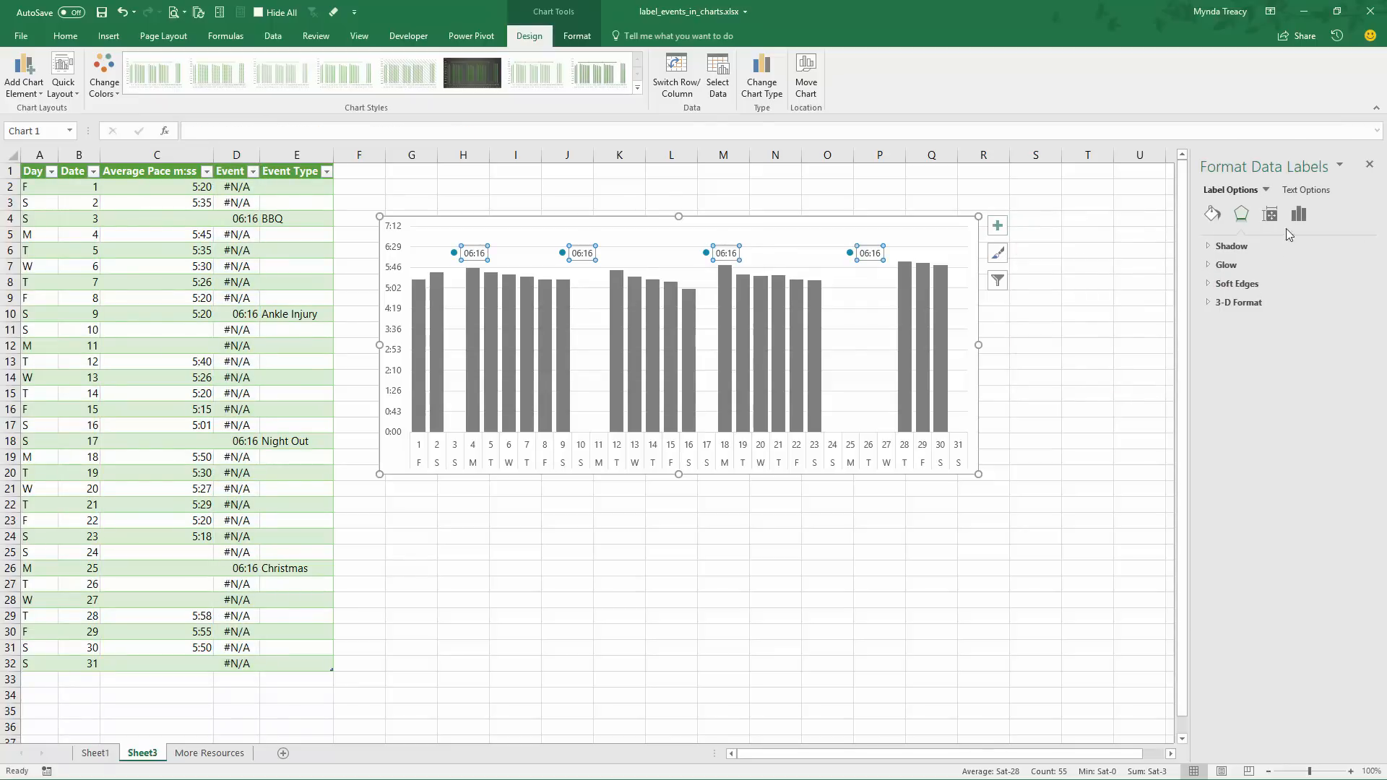
# Have the Event data labels take their text from the Event Type cells E2:E32 on Sheet3
pyautogui.click(1298, 214)
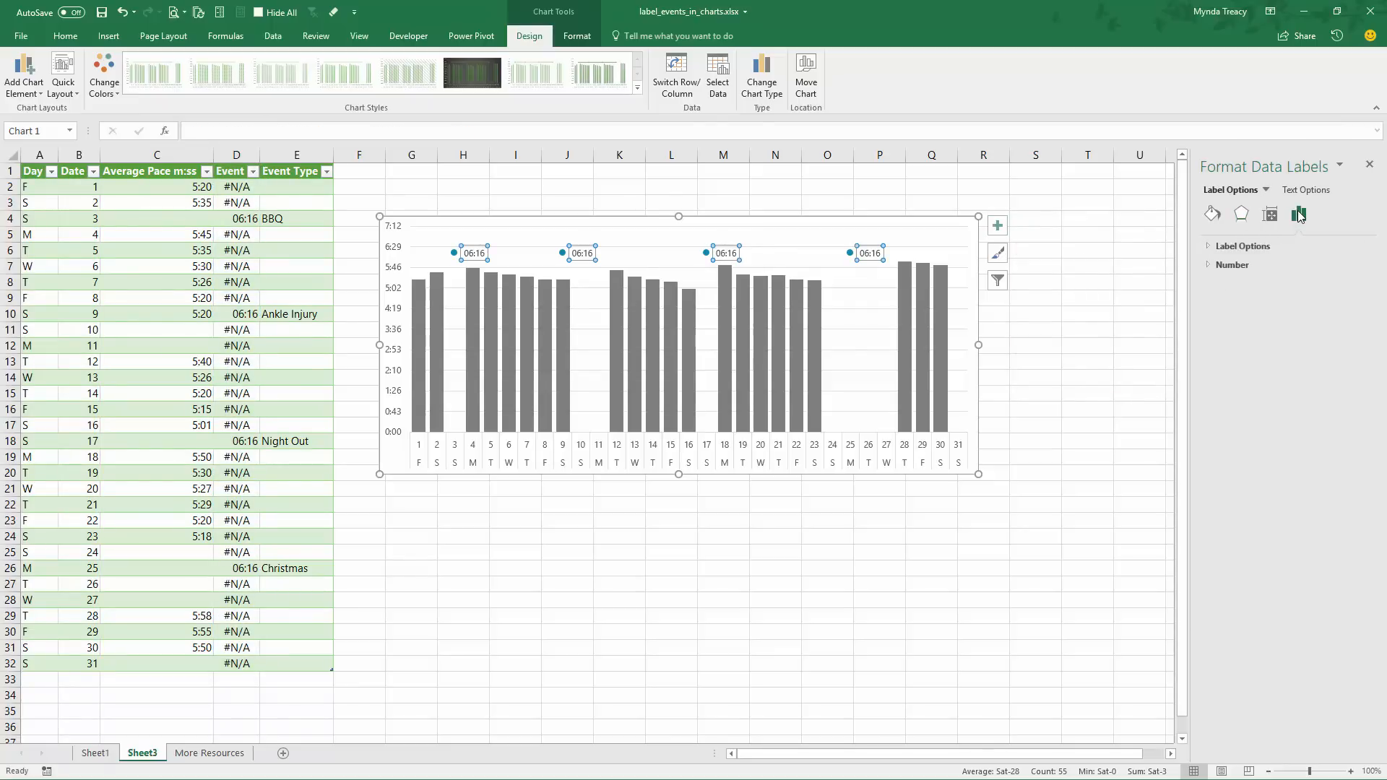
pyautogui.click(1260, 247)
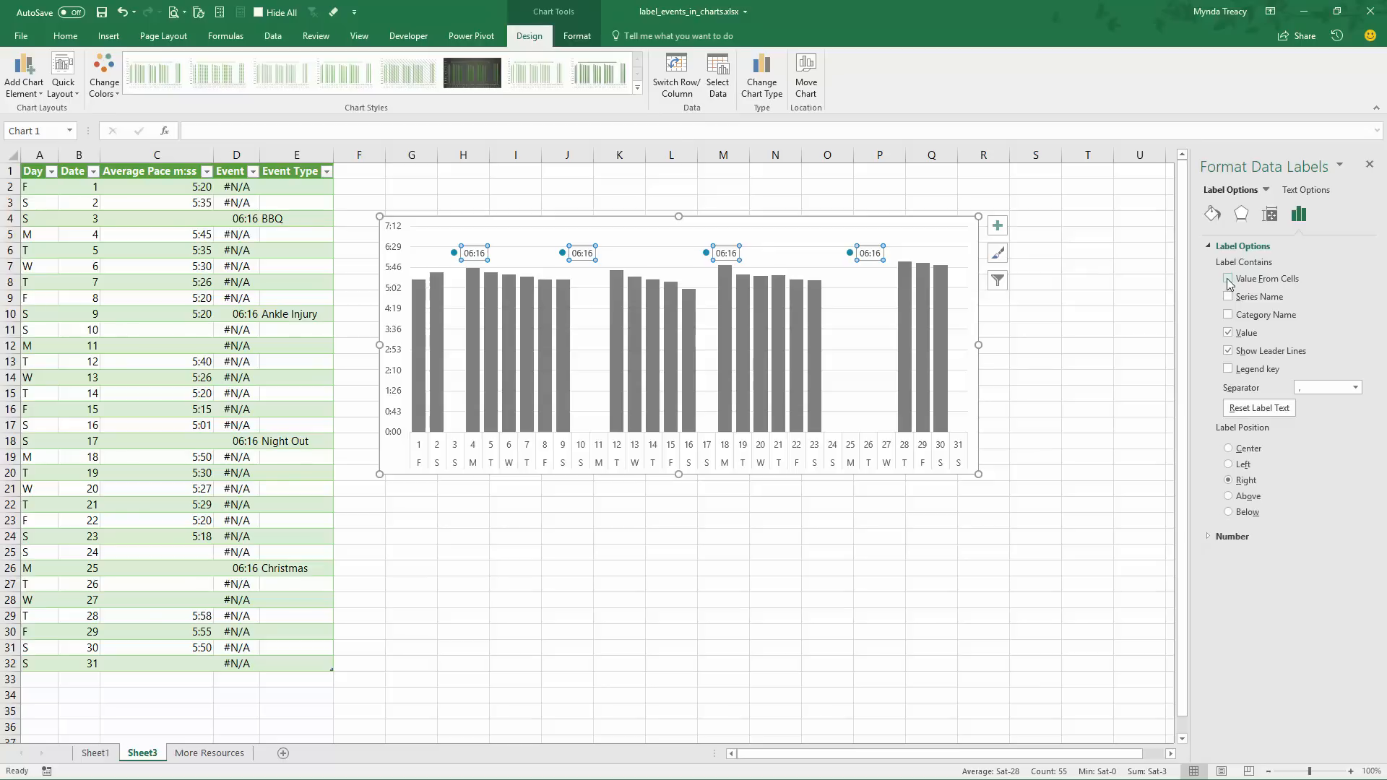
pyautogui.click(1228, 279)
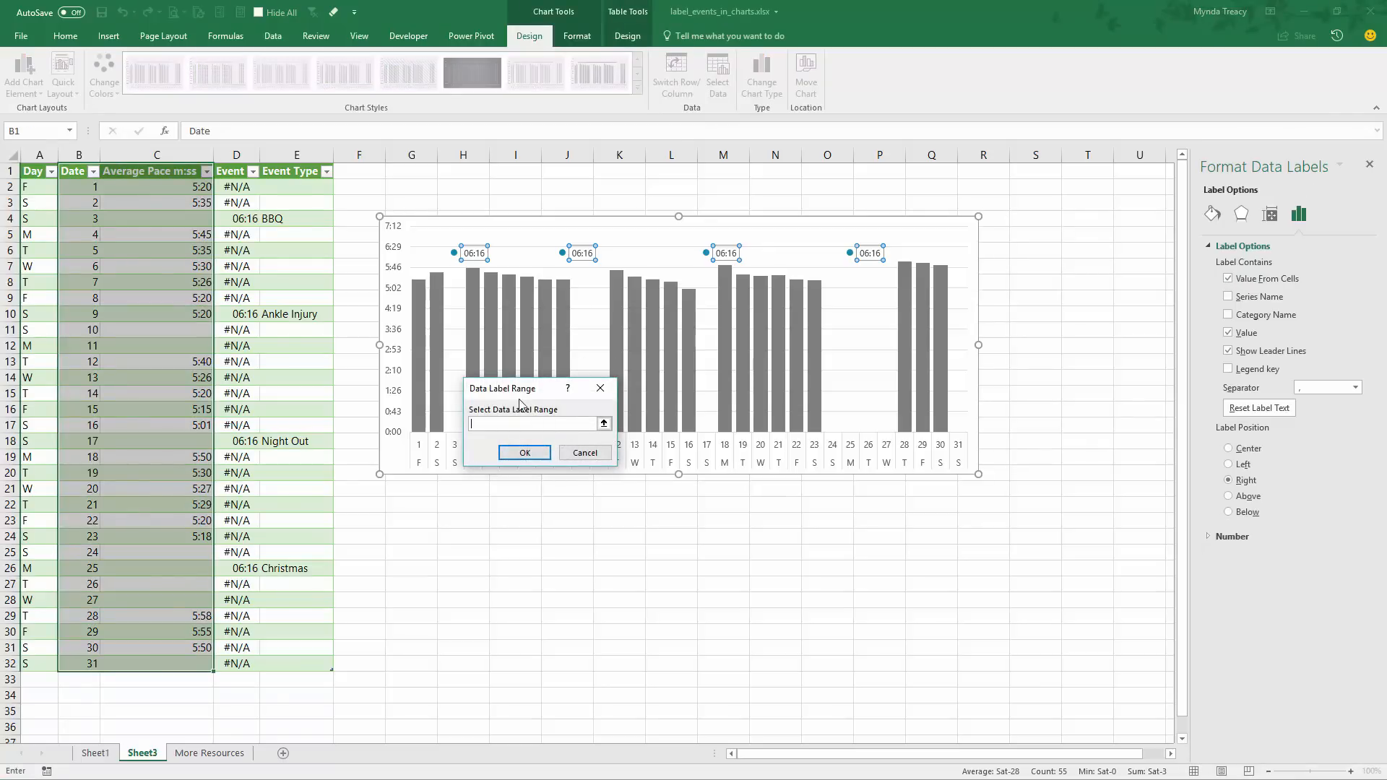
pyautogui.moveTo(283, 187); pyautogui.dragTo(286, 655)
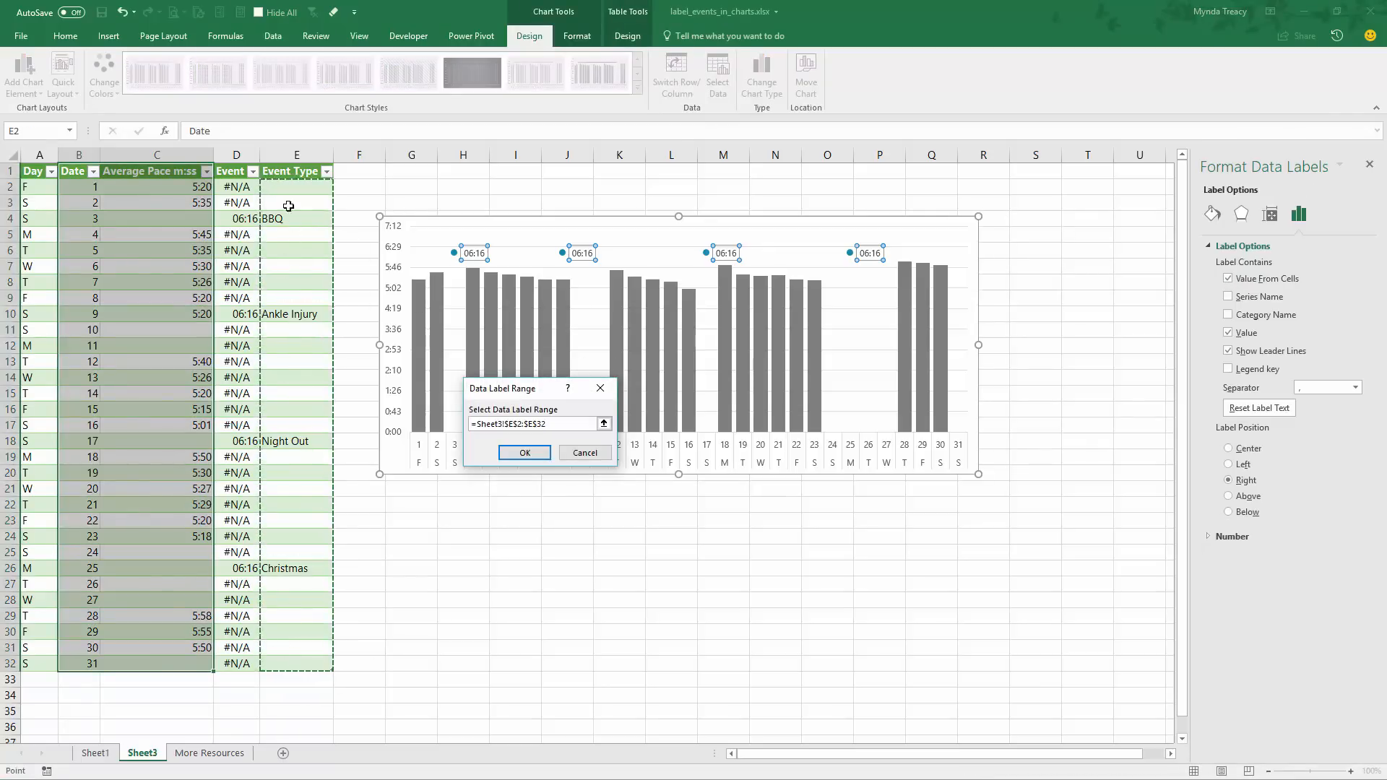
pyautogui.click(527, 453)
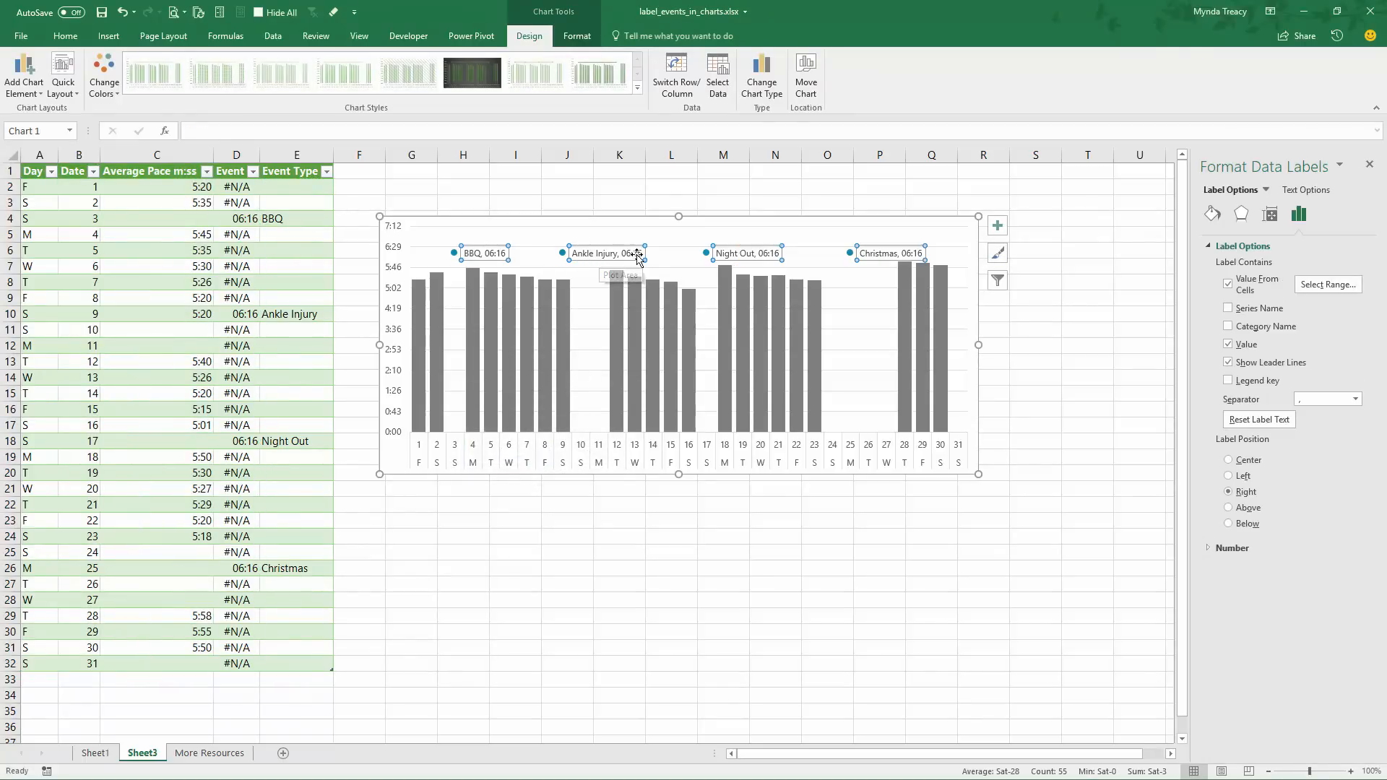
# Remove the value and leader lines from the Event labels and position the labels above the markers
pyautogui.click(1228, 344)
pyautogui.click(1228, 363)
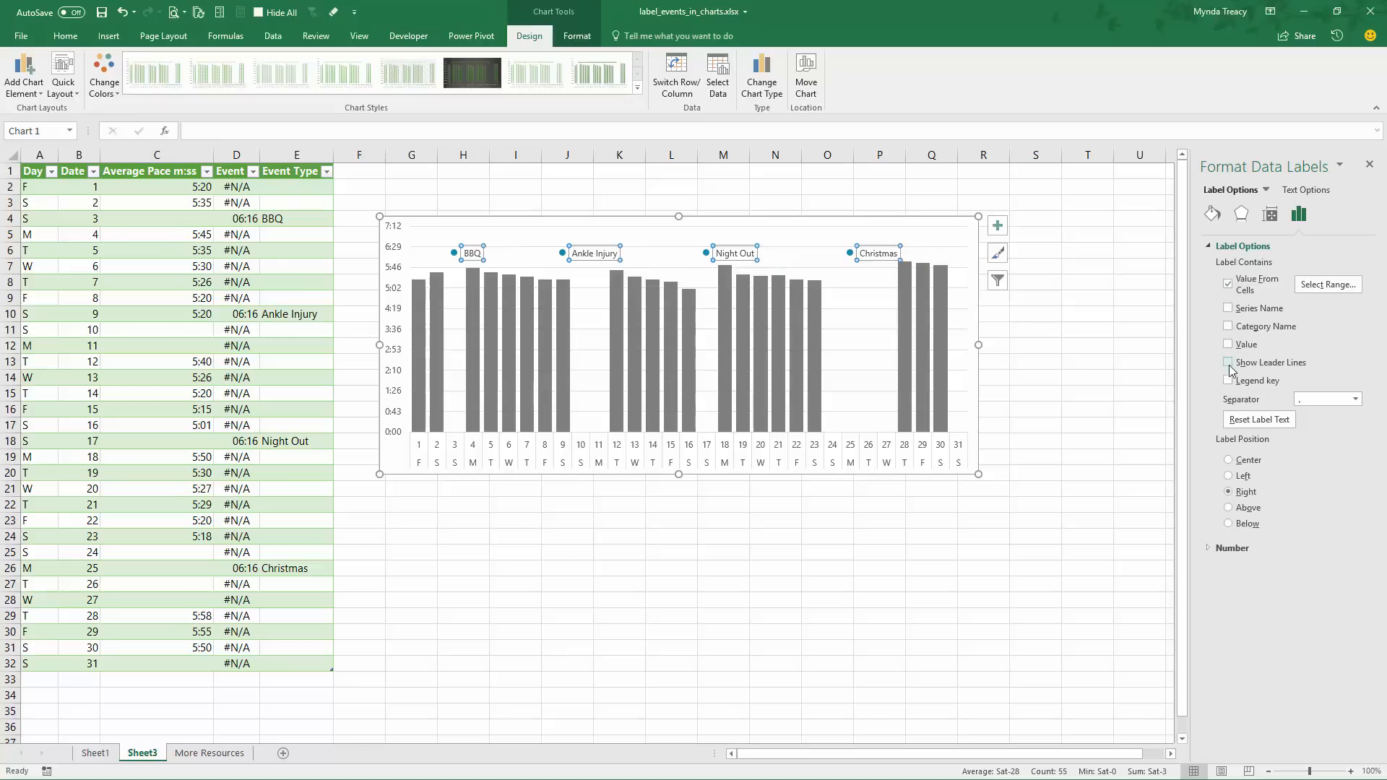
pyautogui.click(1229, 508)
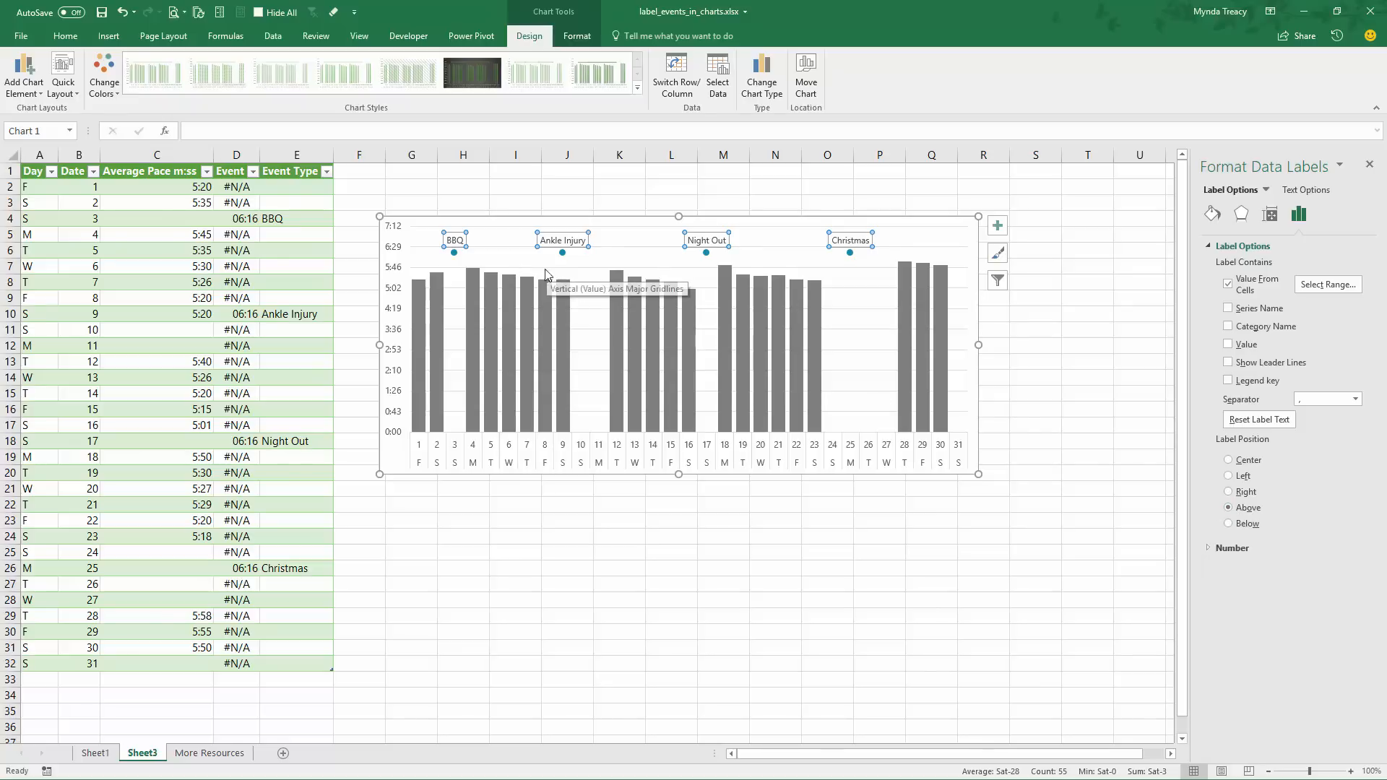
# Delete the chart's major horizontal gridlines and add data labels to the Average Pace columns
pyautogui.click(593, 273)
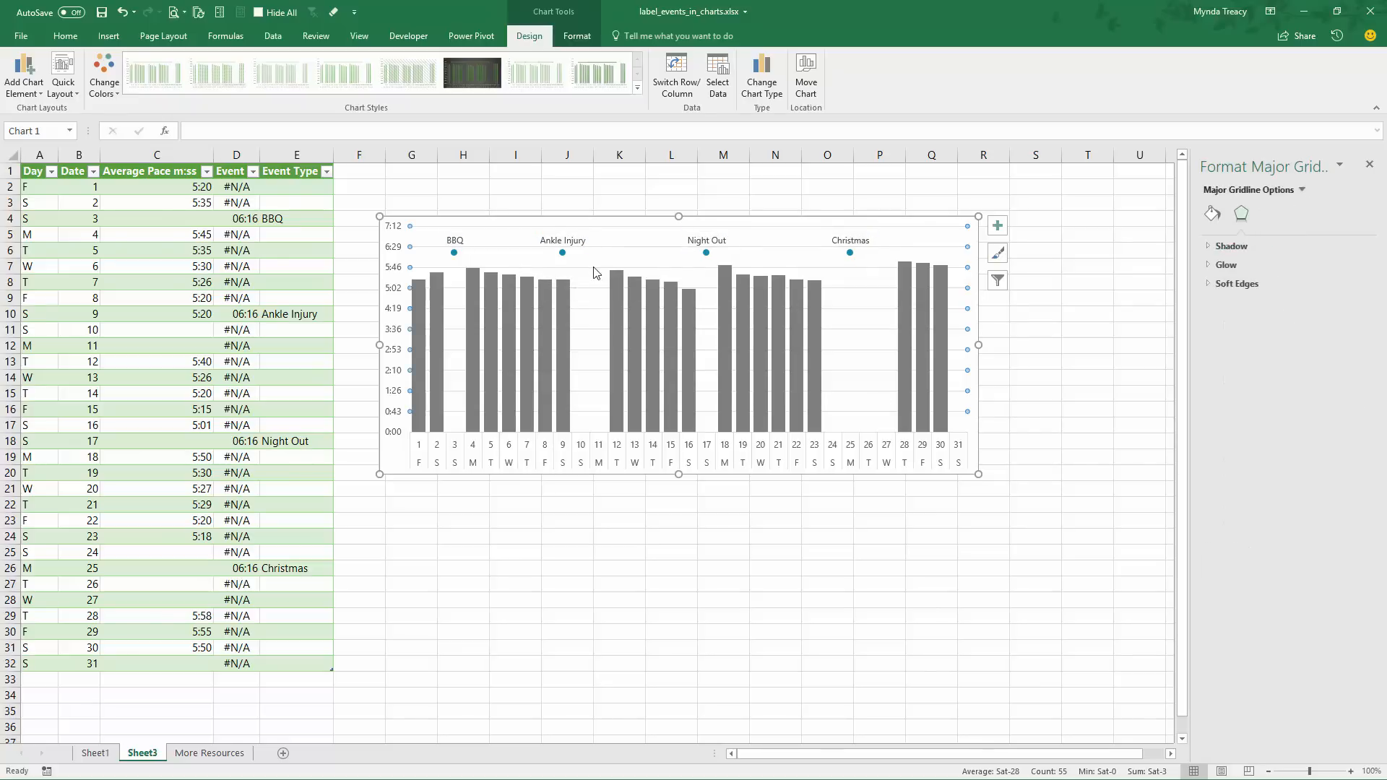
pyautogui.press('Delete')
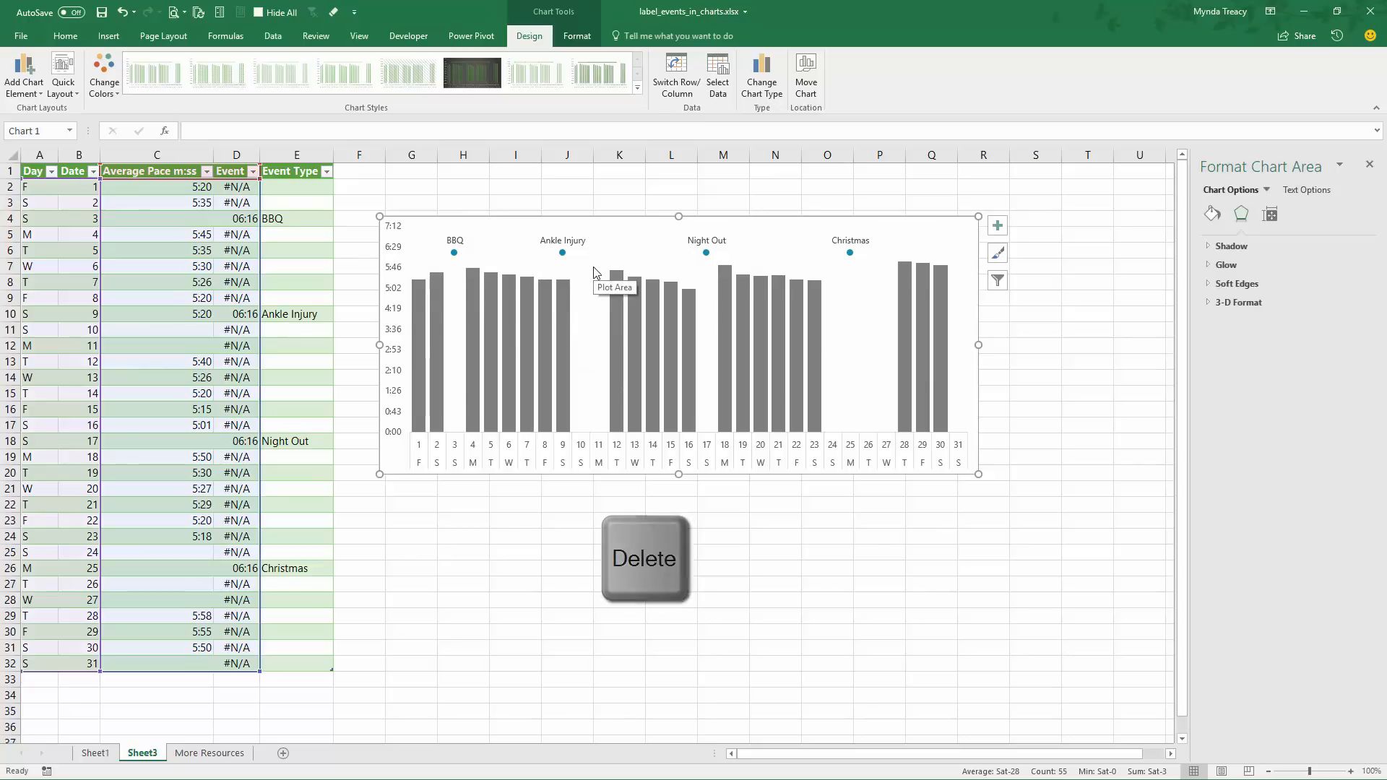
pyautogui.click(618, 296)
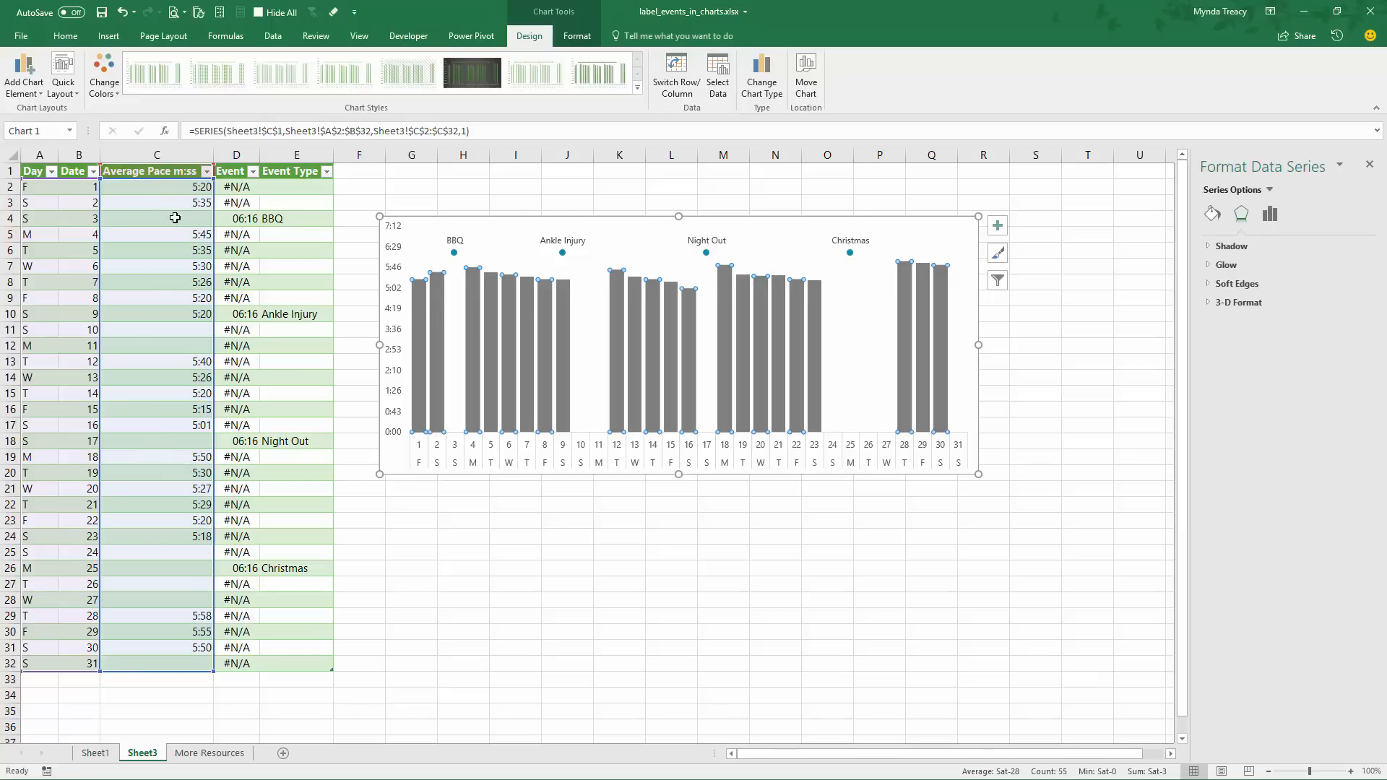
pyautogui.click(997, 228)
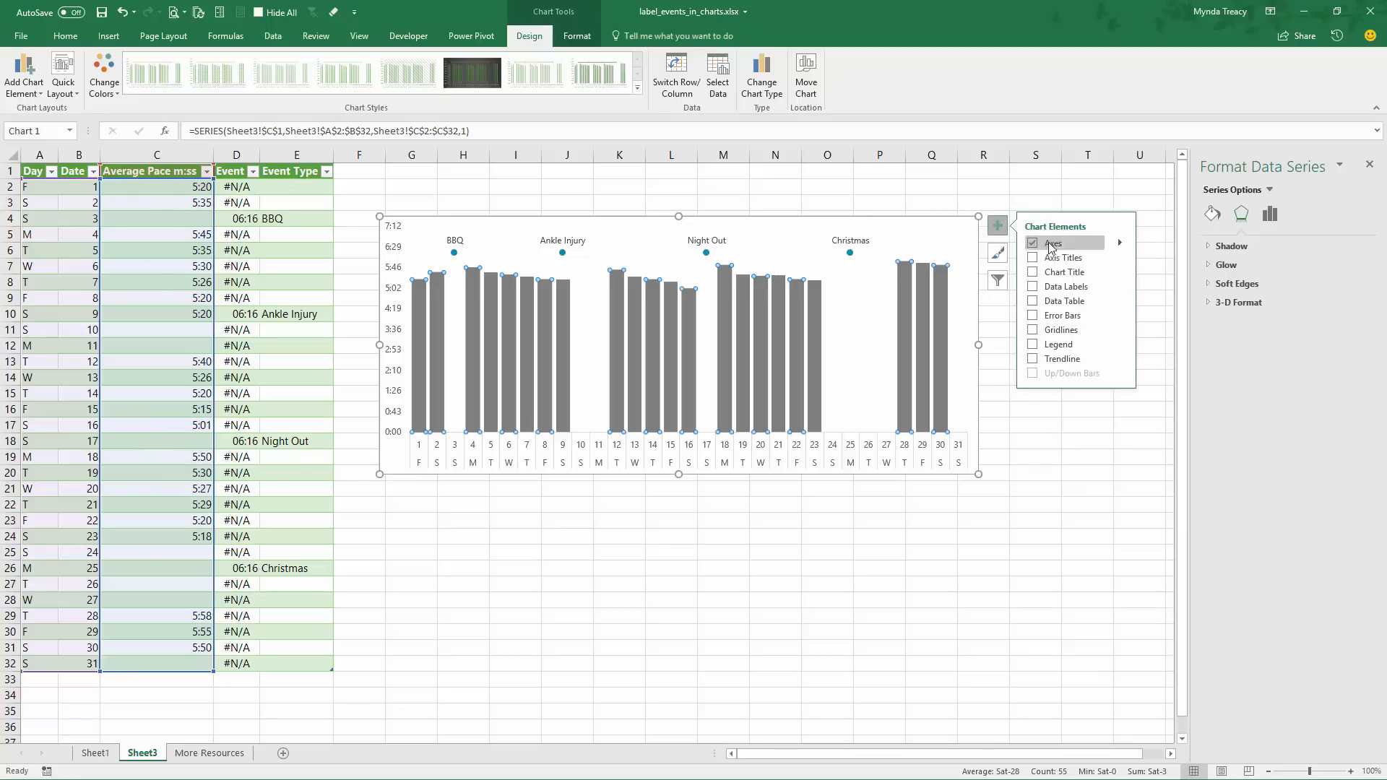
pyautogui.click(1033, 287)
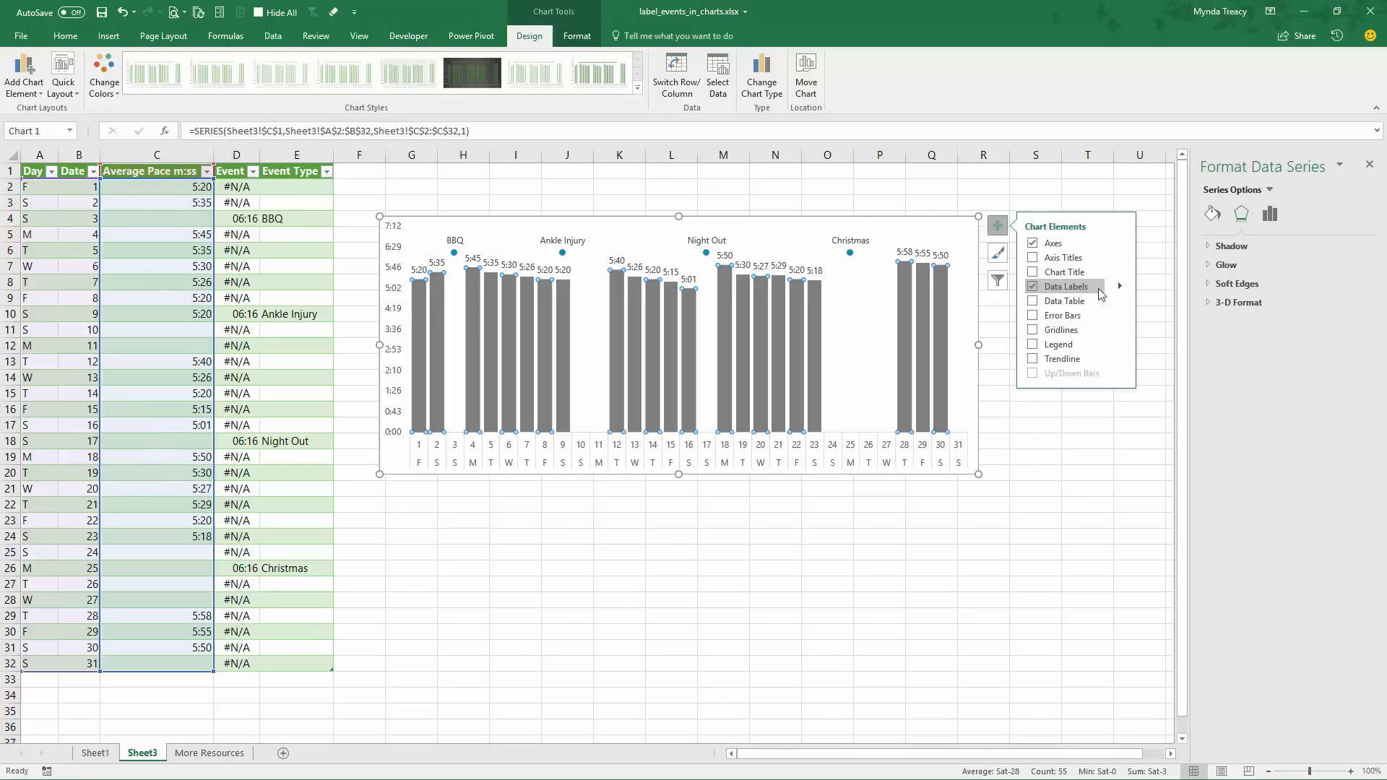
# Position the Average Pace data labels at Inside End and set their font colour to white
pyautogui.click(1120, 287)
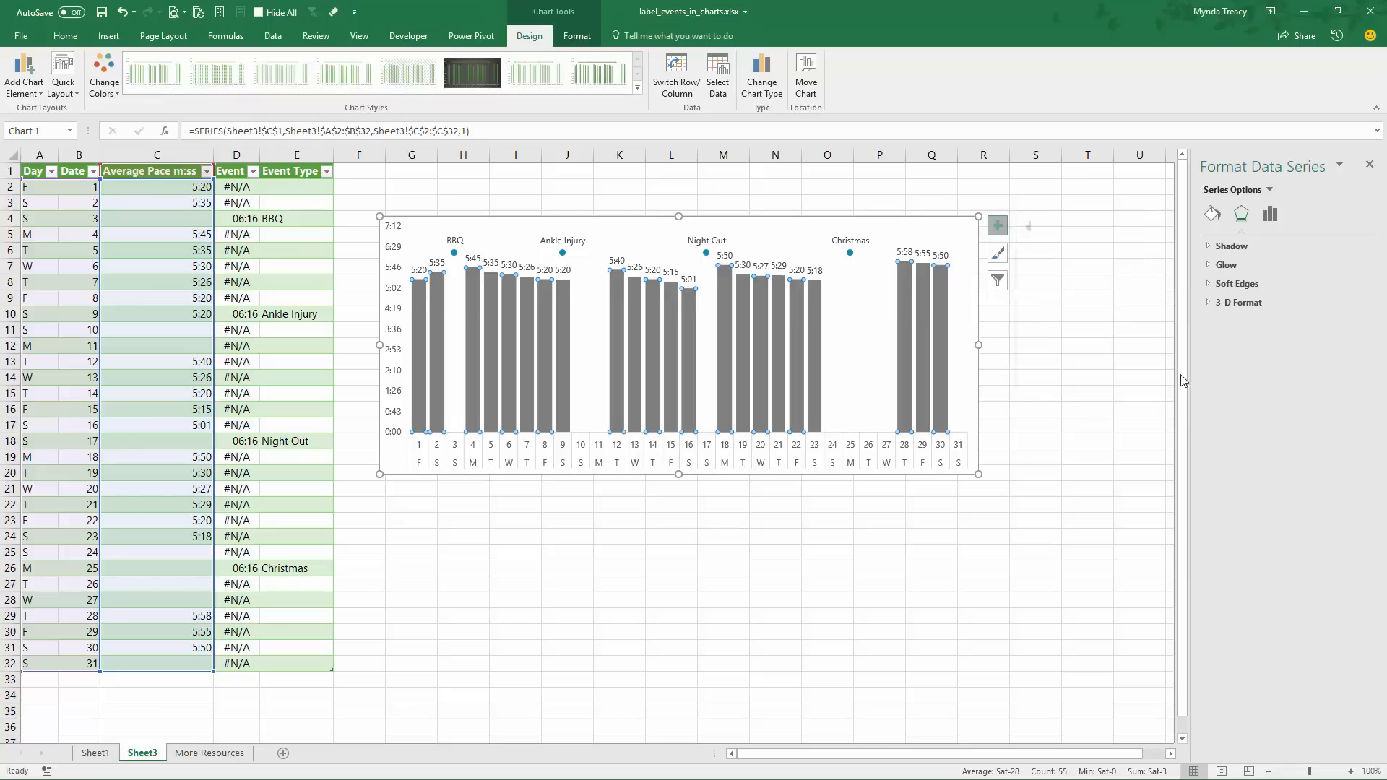
pyautogui.click(1300, 215)
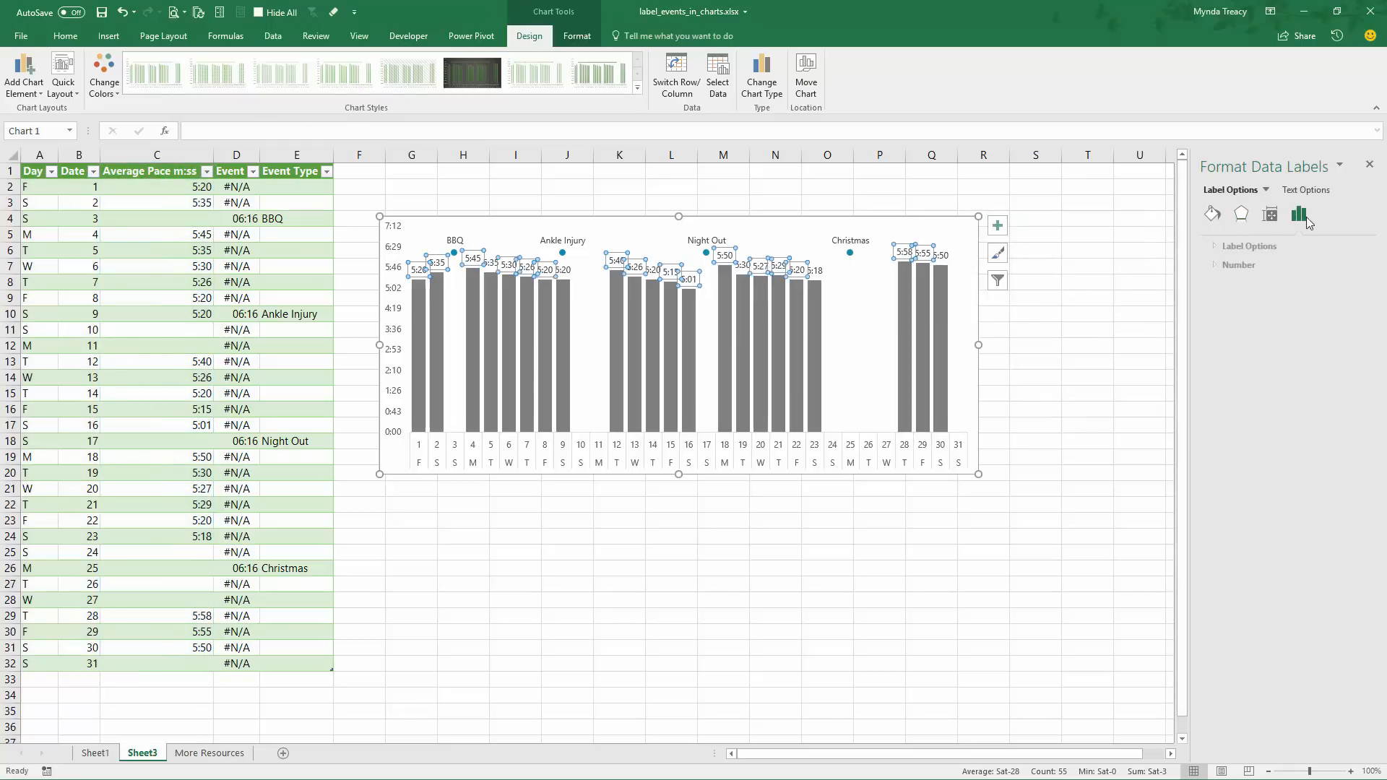
pyautogui.click(1260, 247)
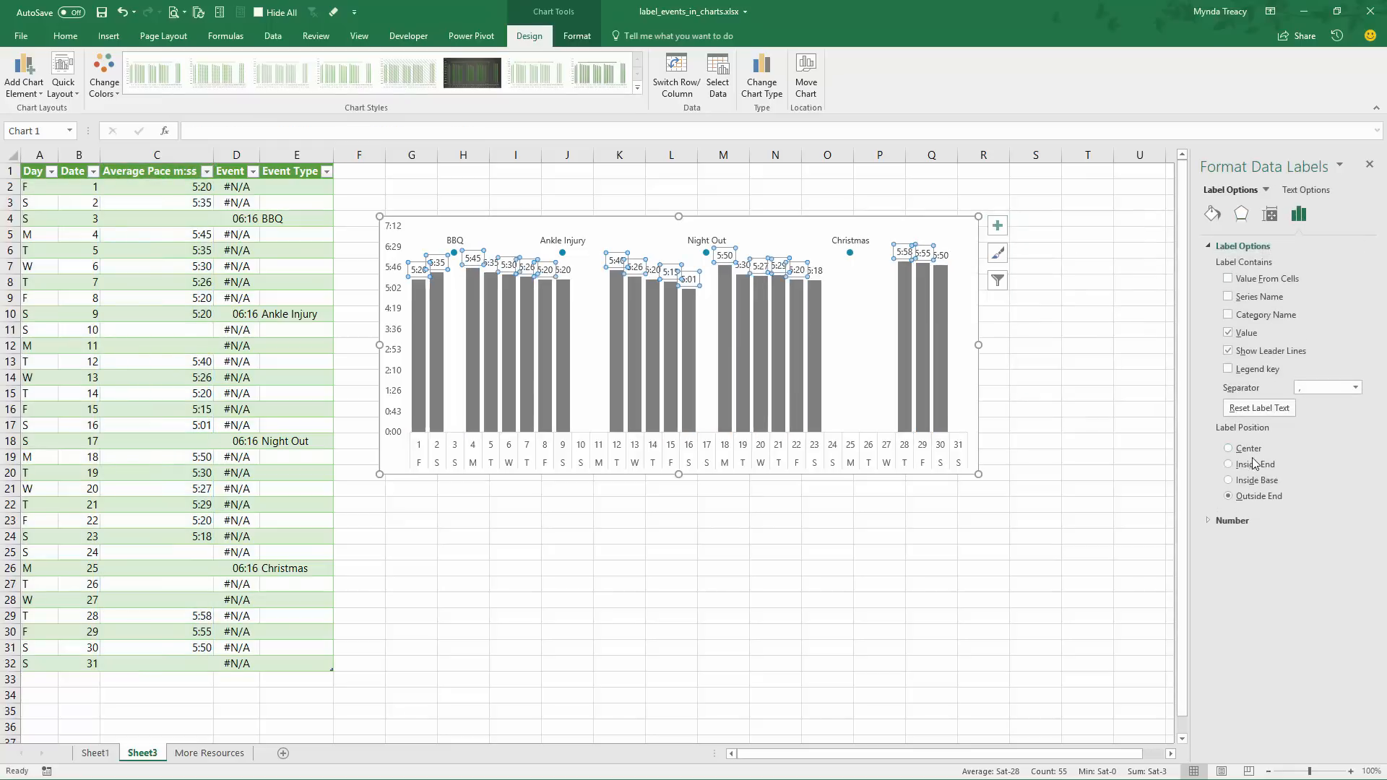
pyautogui.click(1254, 464)
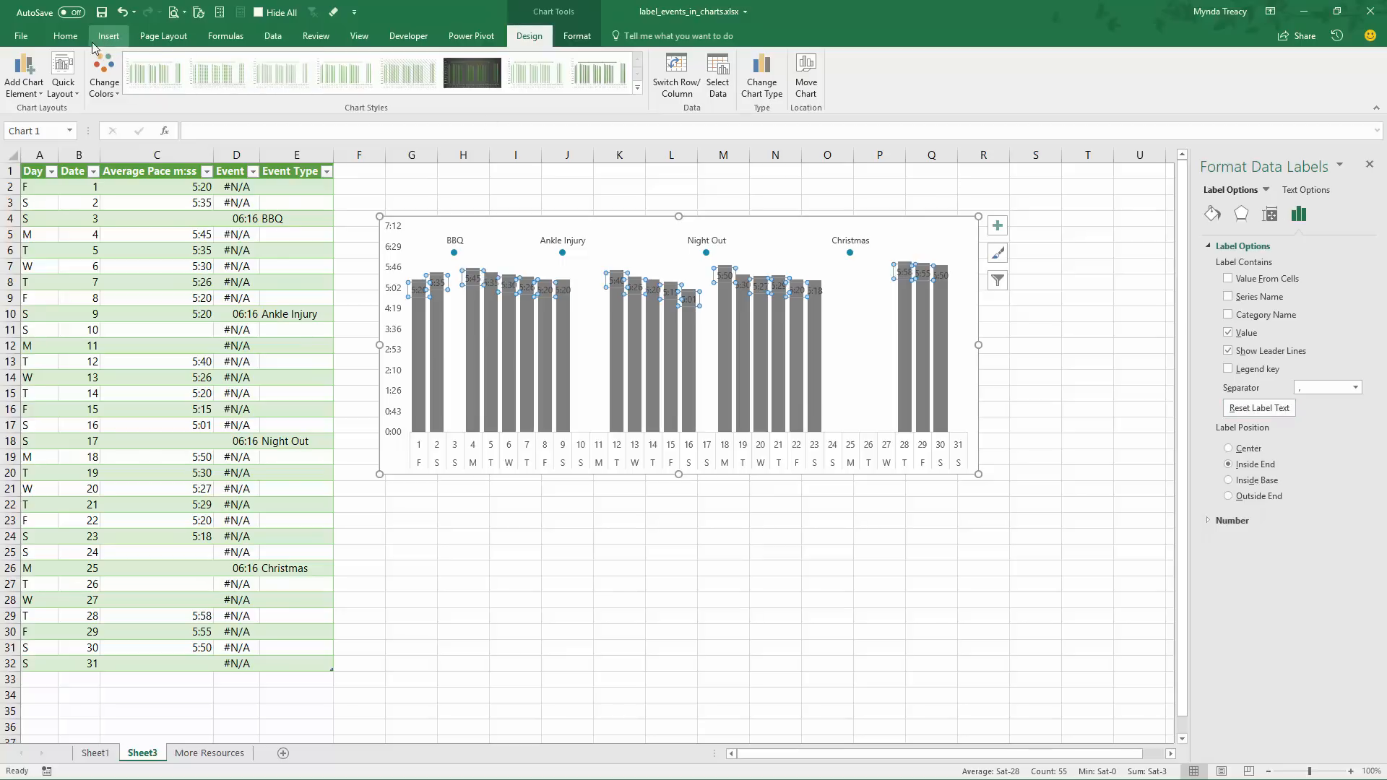
pyautogui.click(65, 36)
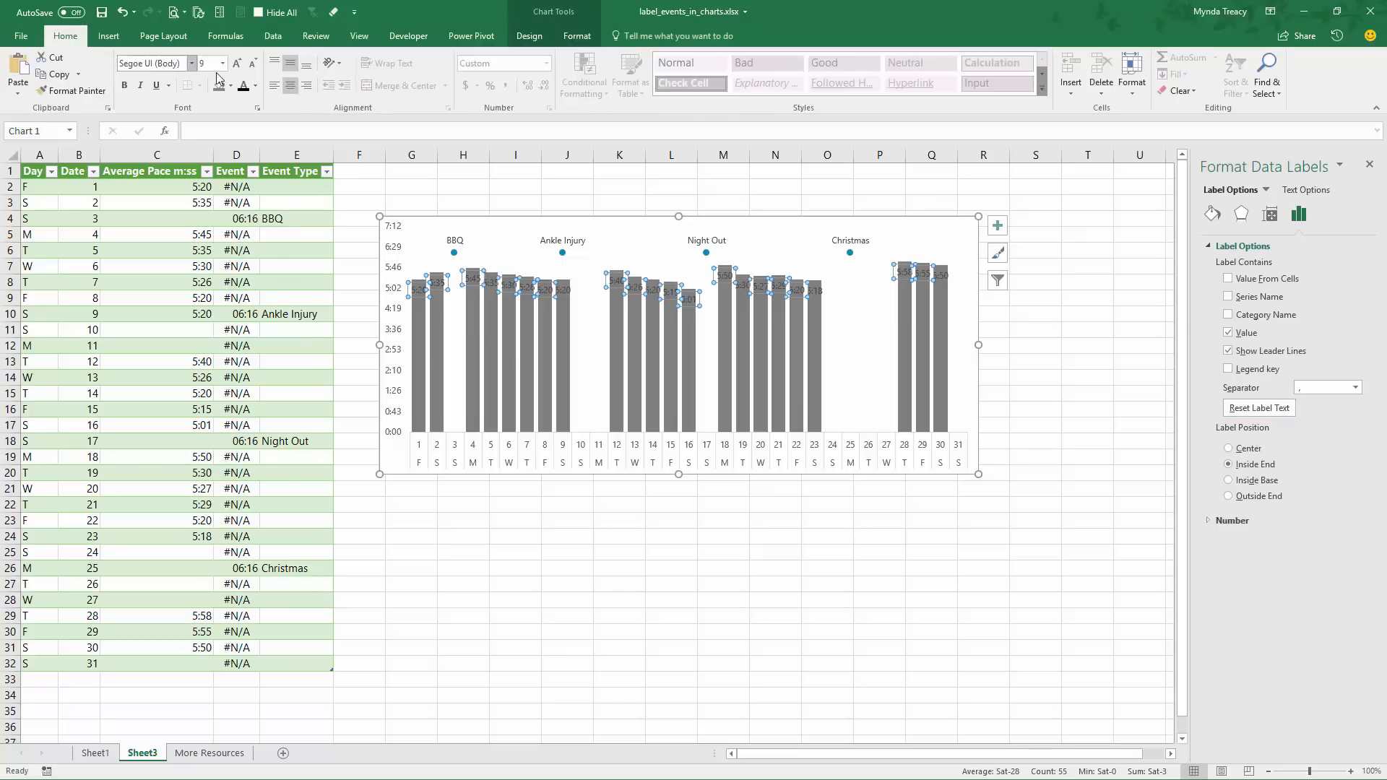
pyautogui.click(255, 85)
pyautogui.click(250, 118)
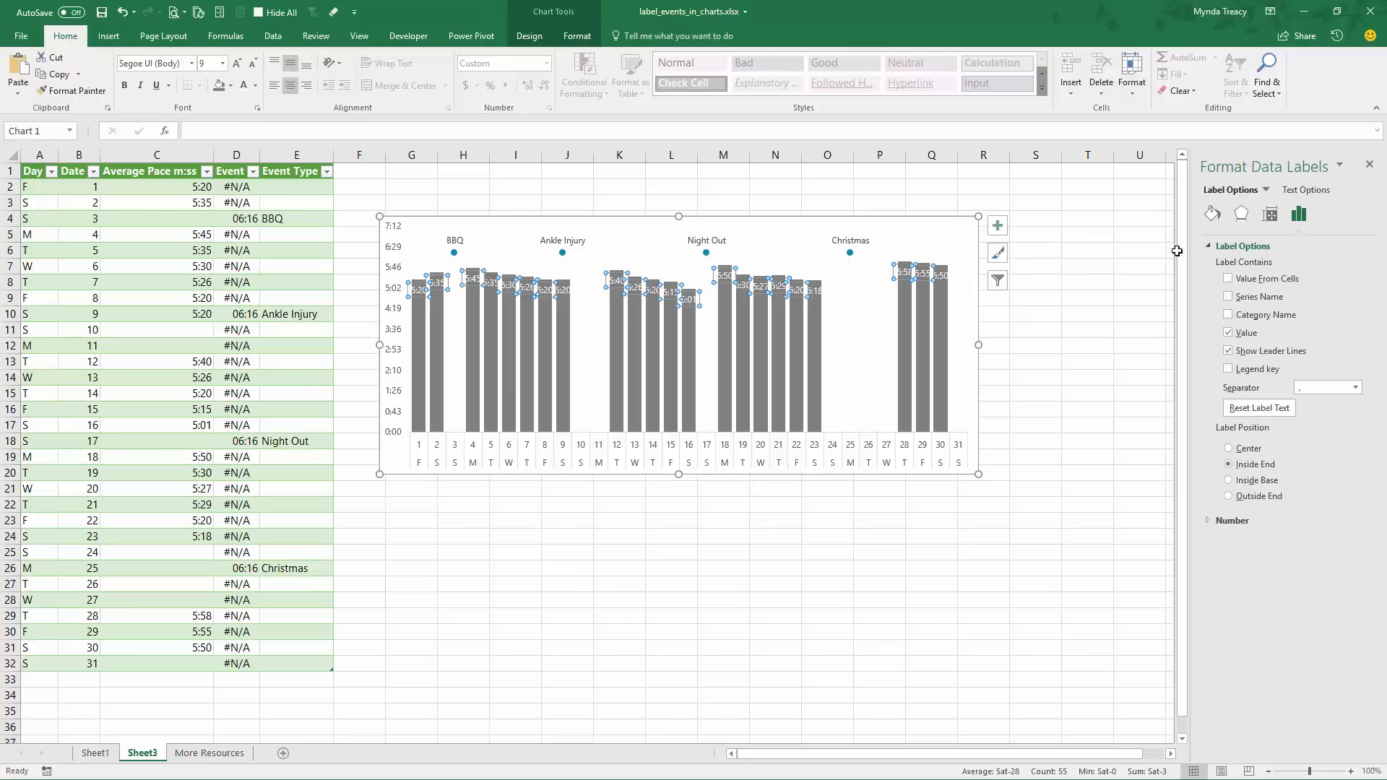
# Set the Average Pace series gap width to 10%
pyautogui.click(904, 288)
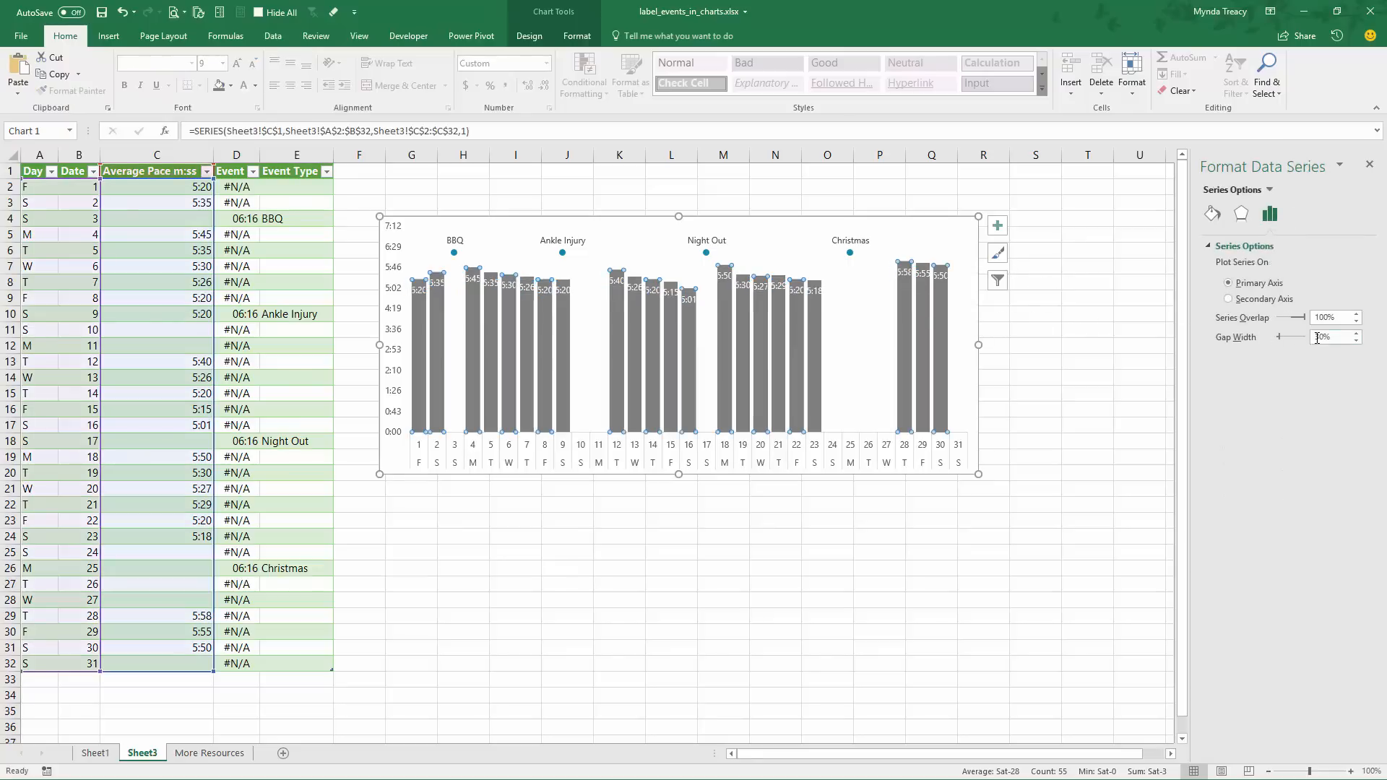
pyautogui.click(1317, 338)
pyautogui.doubleClick(1323, 338)
pyautogui.write('10')
pyautogui.press('Tab')
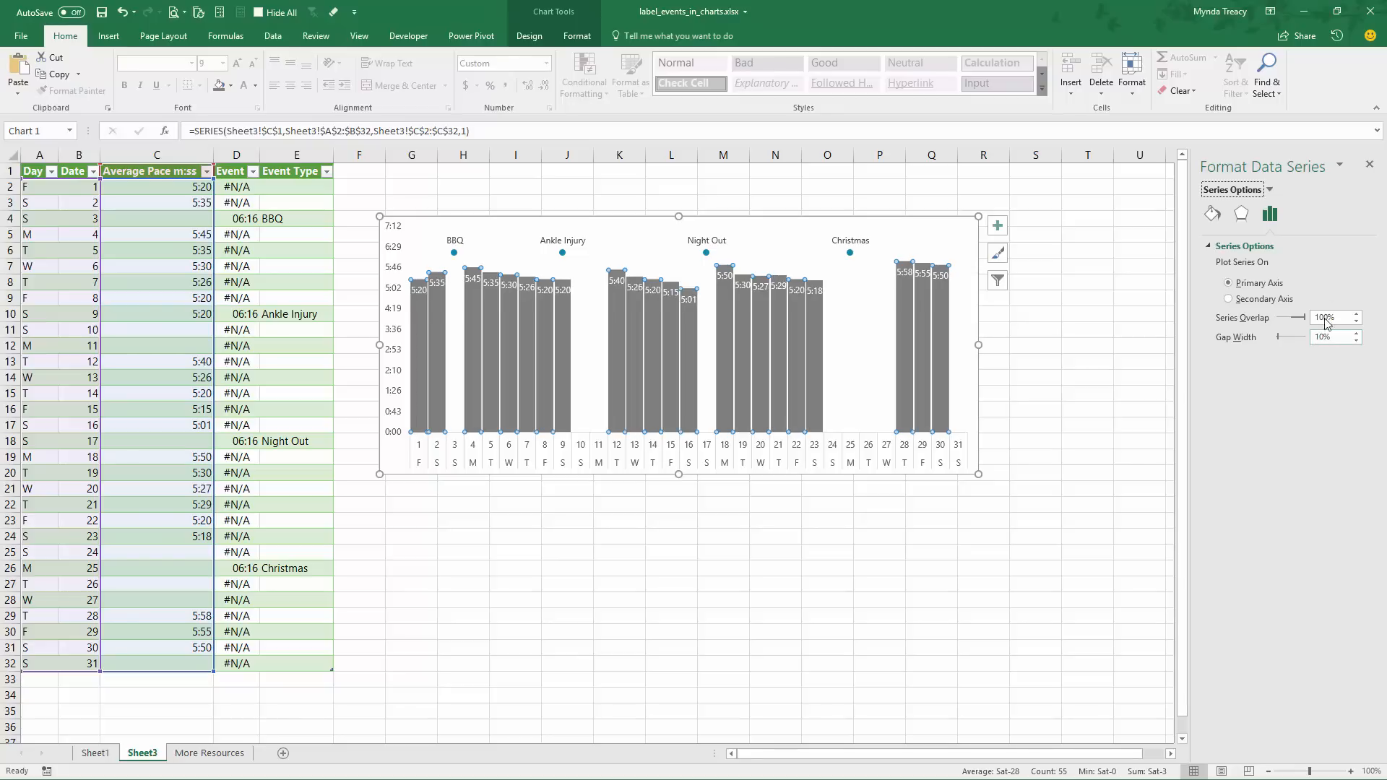
# Widen the chart to about column S and delete its vertical axis
pyautogui.moveTo(978, 344); pyautogui.dragTo(1034, 344)
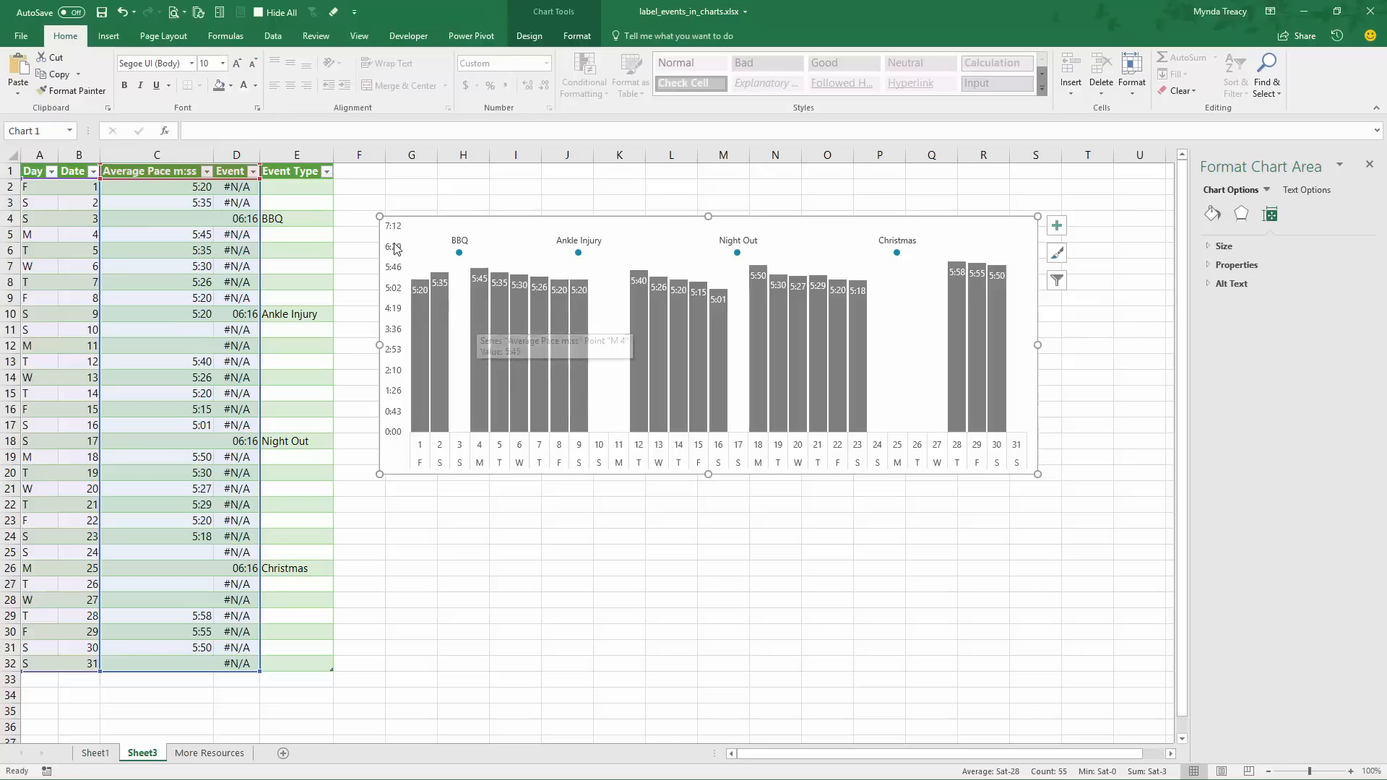
pyautogui.click(393, 294)
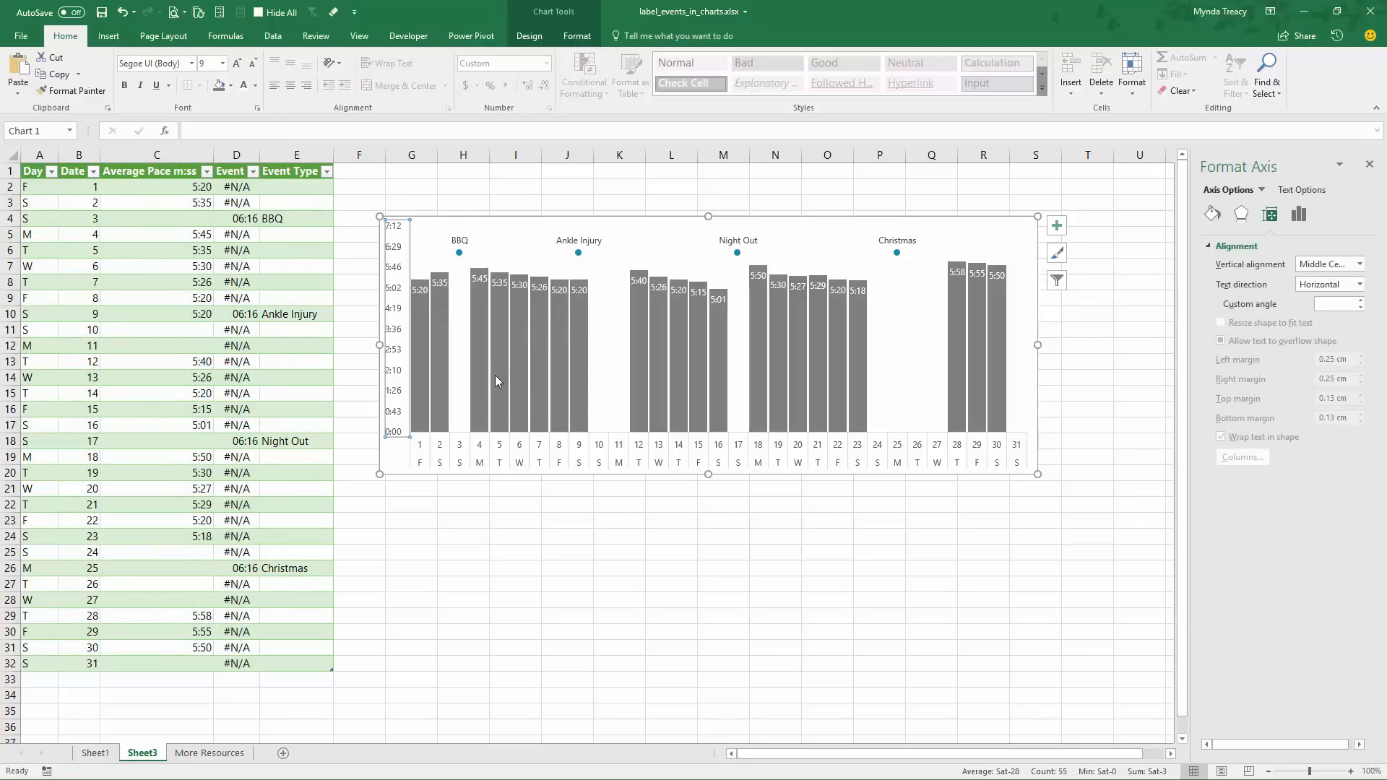
pyautogui.press('Delete')
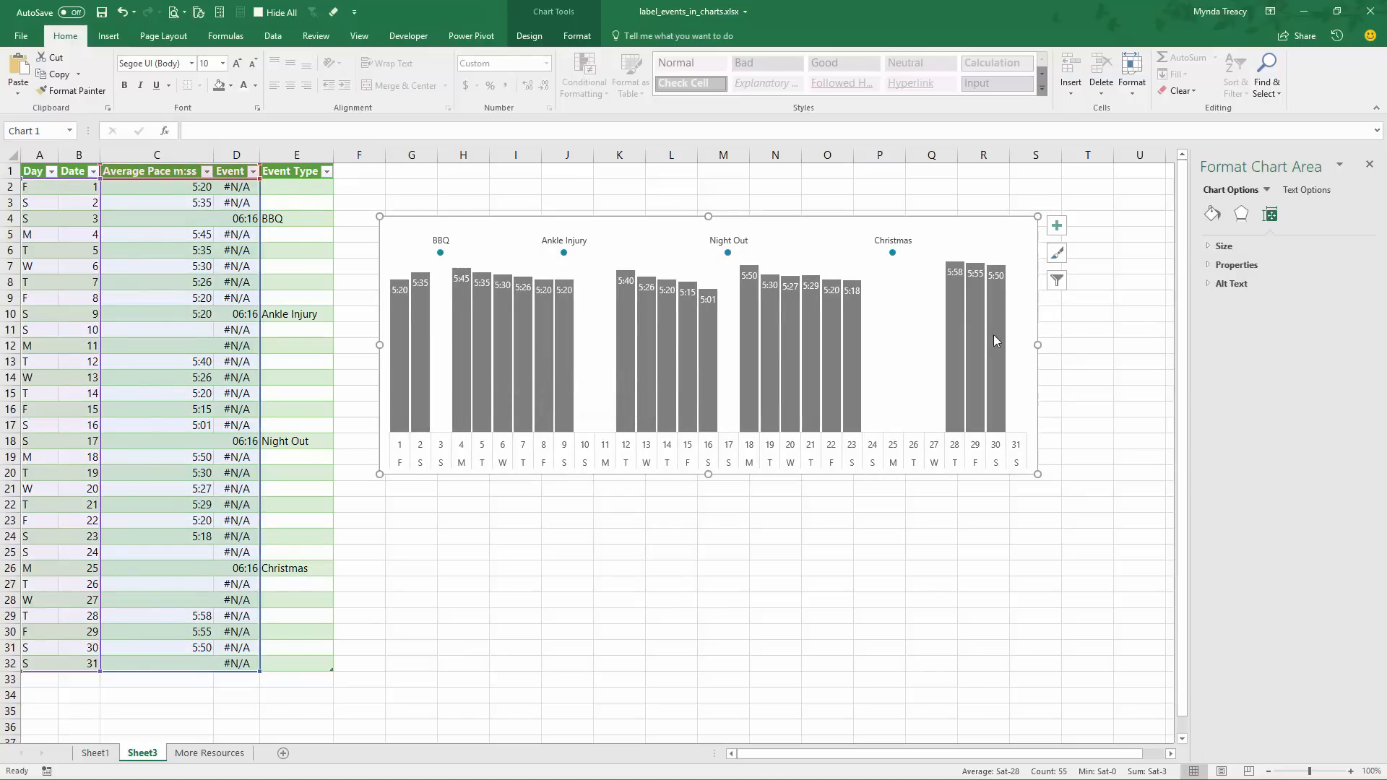
# Add a chart title and a legend in the Top position to the chart
pyautogui.click(1056, 225)
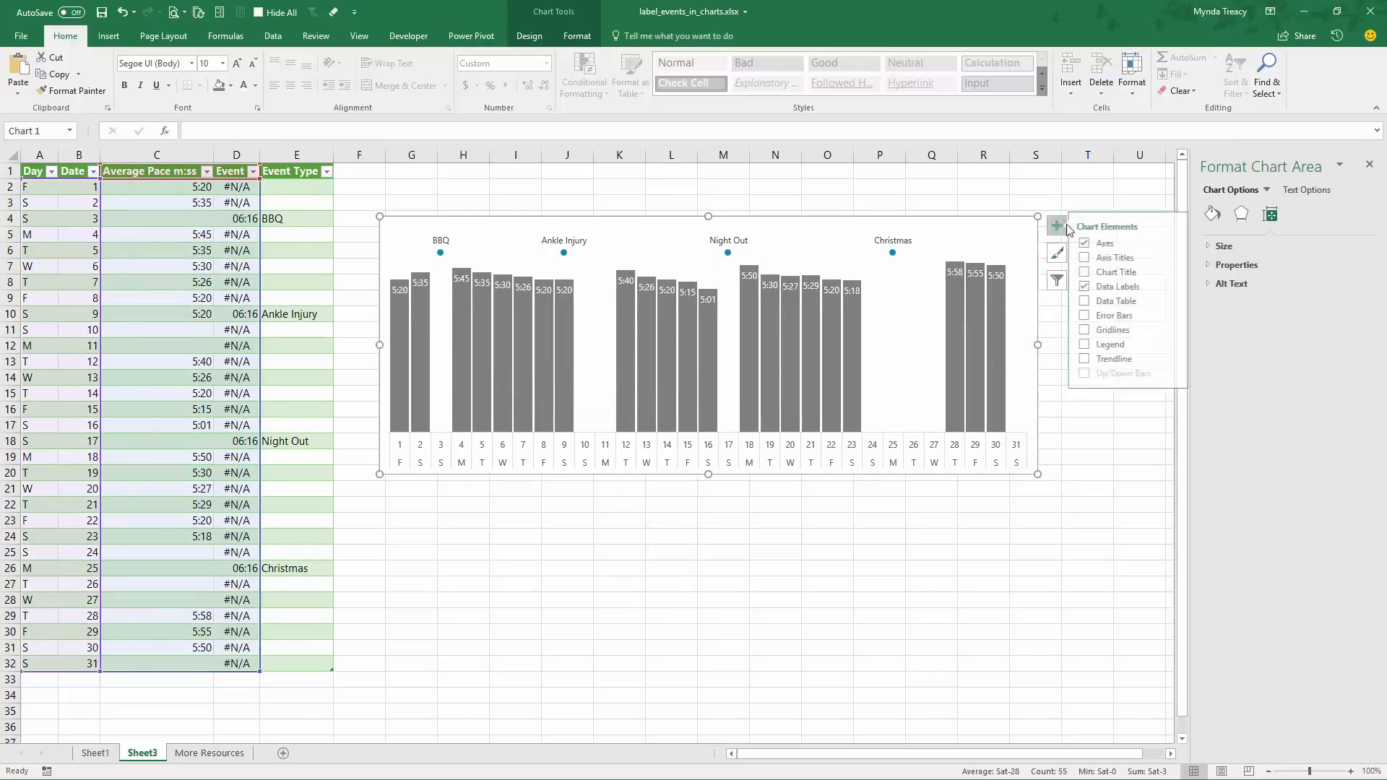
pyautogui.click(1092, 272)
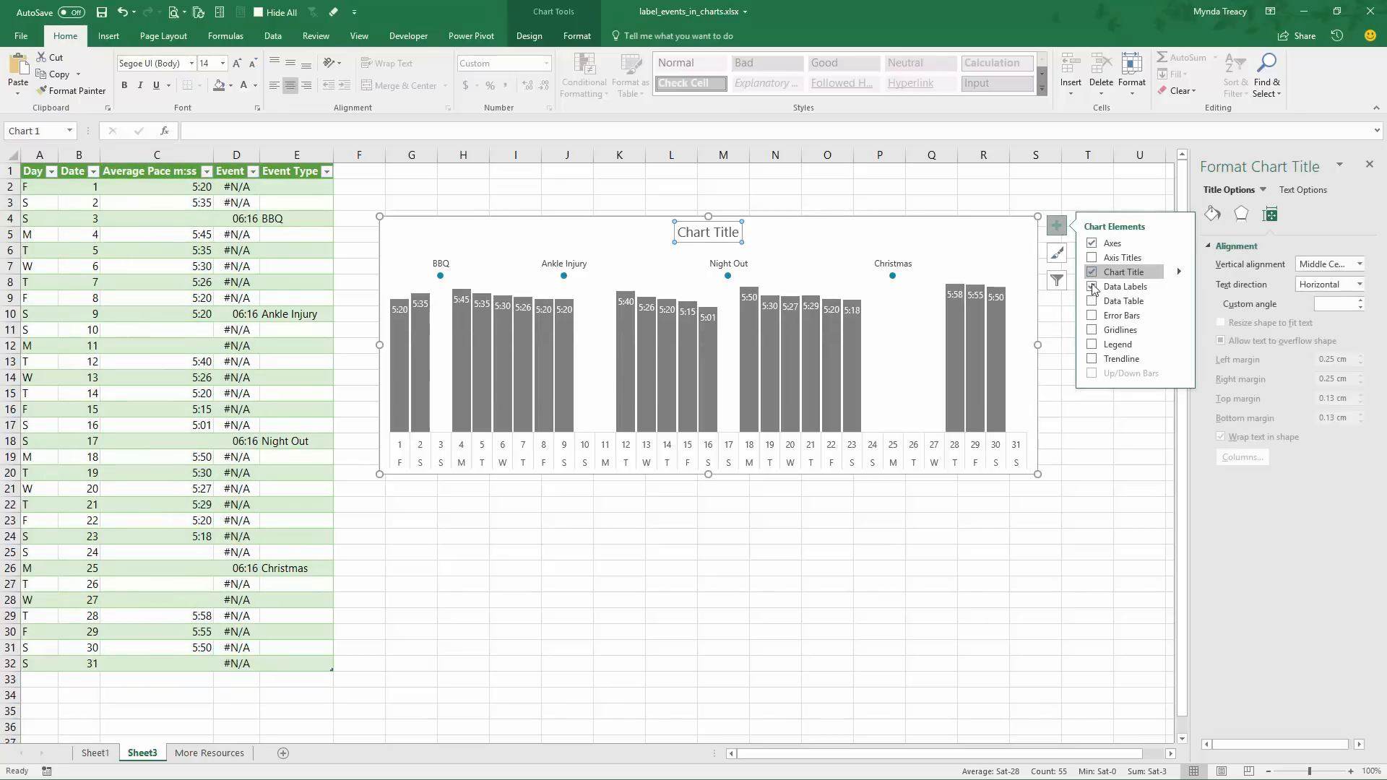
pyautogui.click(1092, 300)
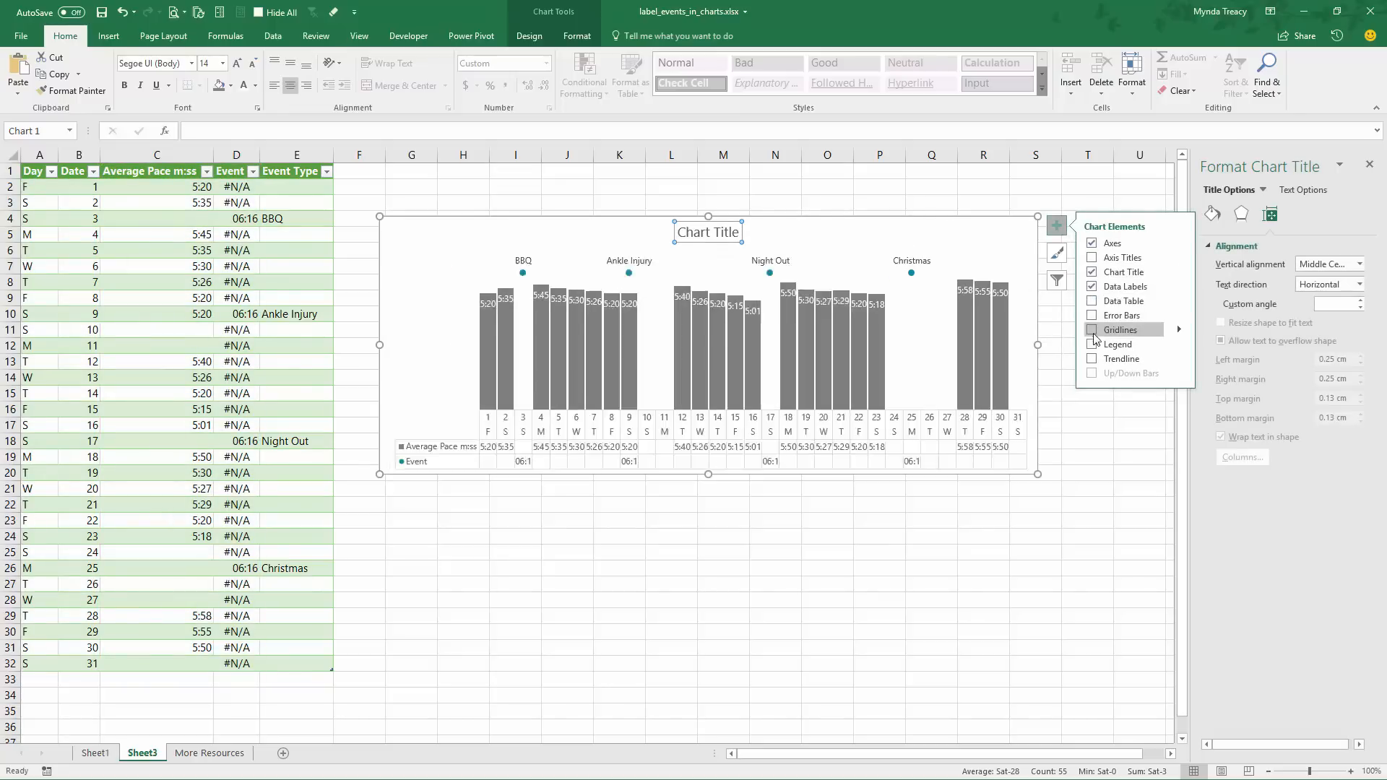
pyautogui.click(1179, 344)
pyautogui.click(1232, 368)
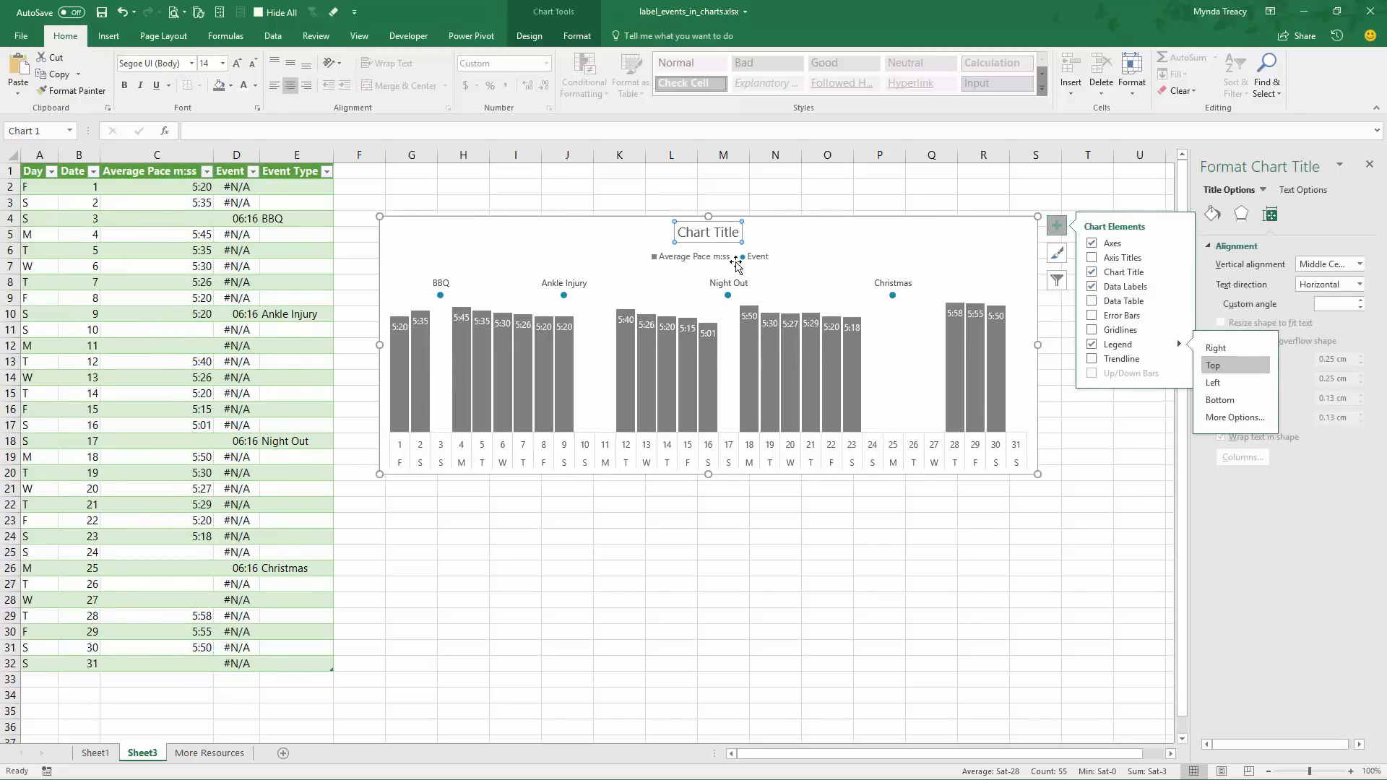
# Move the legend to the chart's upper-right corner and the chart title to its upper-left corner
pyautogui.moveTo(744, 248); pyautogui.dragTo(965, 229)
pyautogui.click(700, 241)
pyautogui.moveTo(649, 243); pyautogui.dragTo(418, 242)
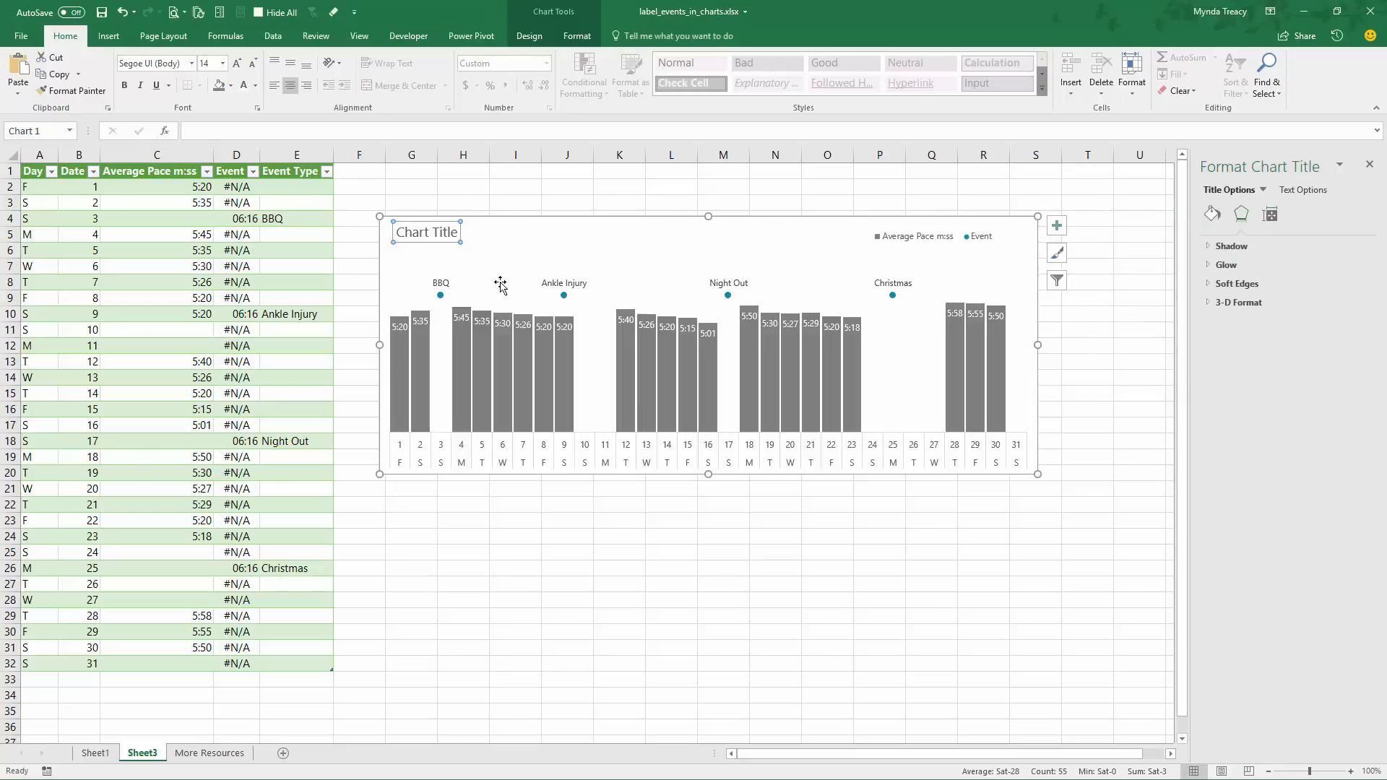
# Extend the plot area upward to just below the chart title and legend
pyautogui.click(604, 303)
pyautogui.moveTo(708, 276); pyautogui.dragTo(706, 251)
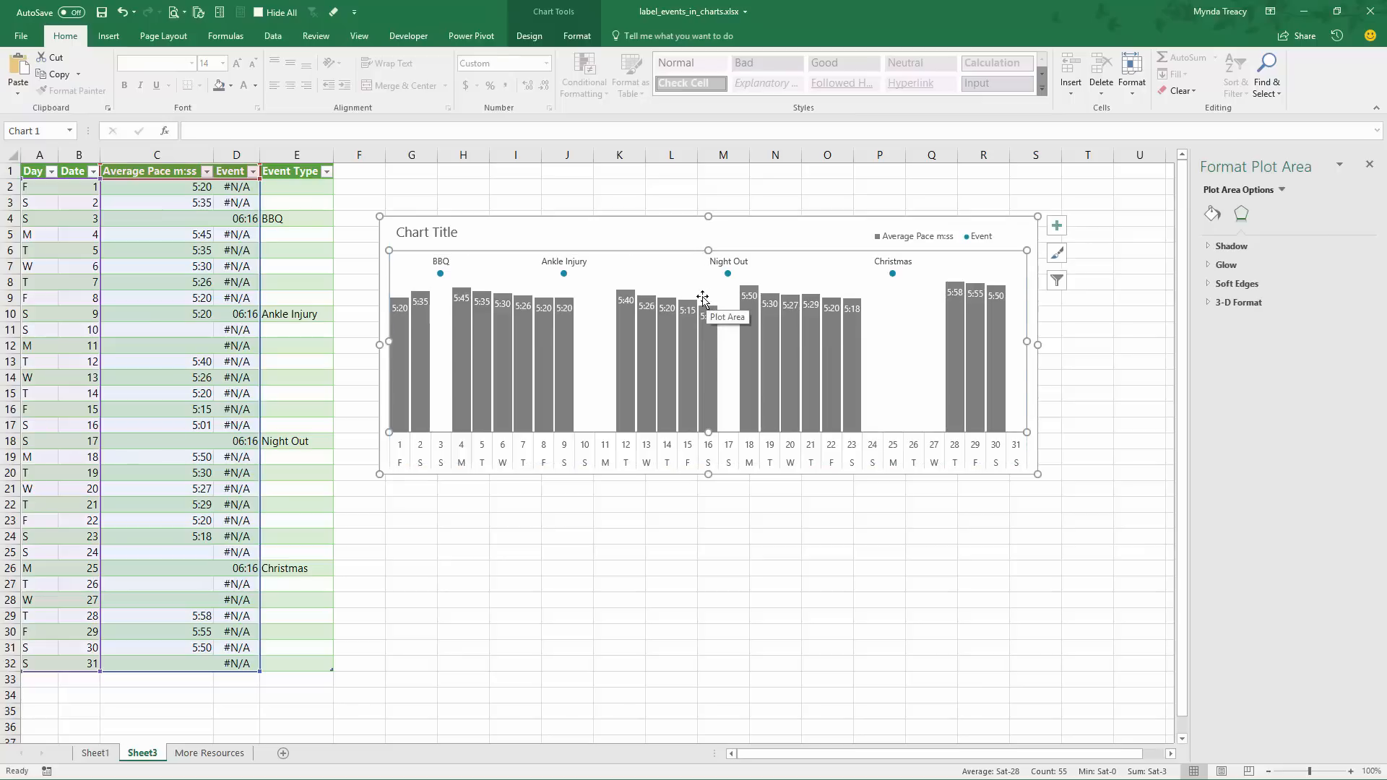
# Replace the placeholder chart title with "December Run Training" and deselect the chart
pyautogui.click(415, 232)
pyautogui.moveTo(397, 233); pyautogui.dragTo(456, 239)
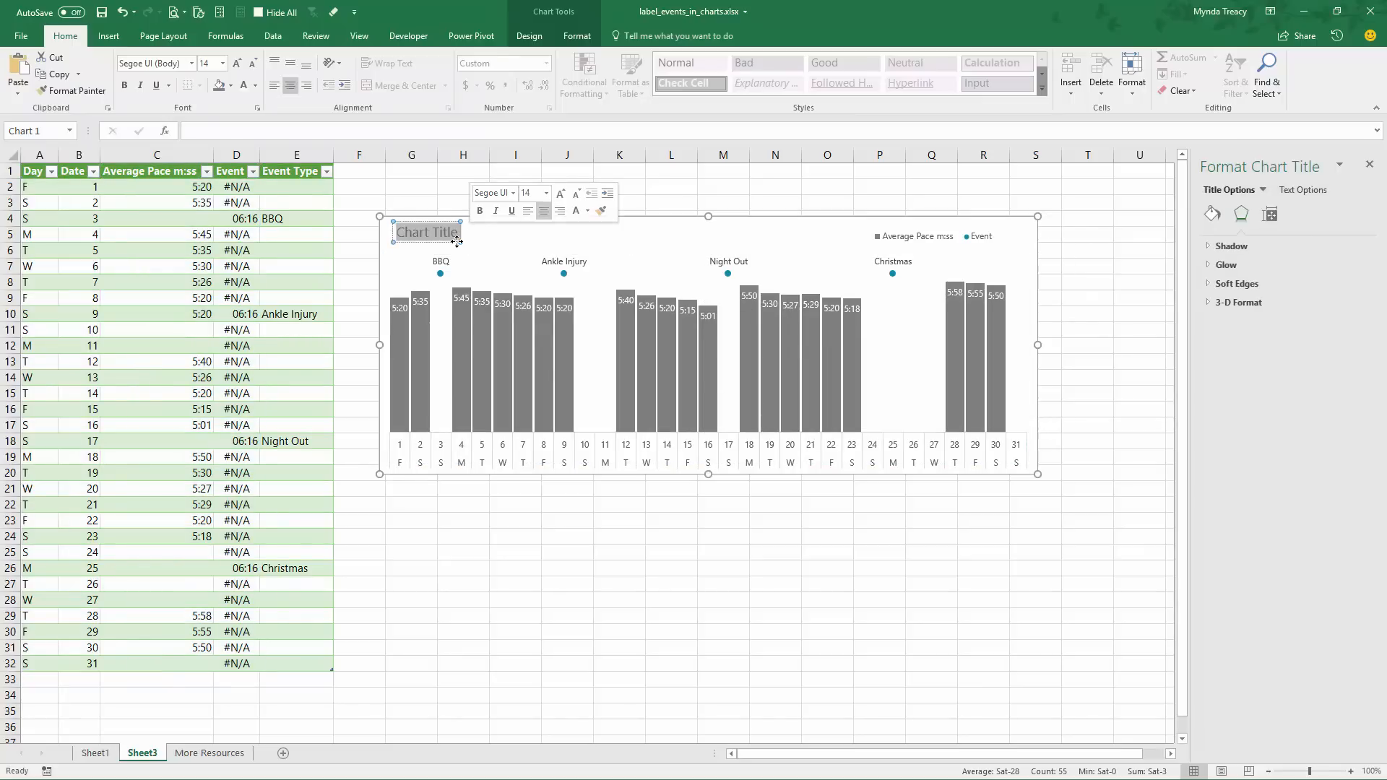
pyautogui.write('Dec')
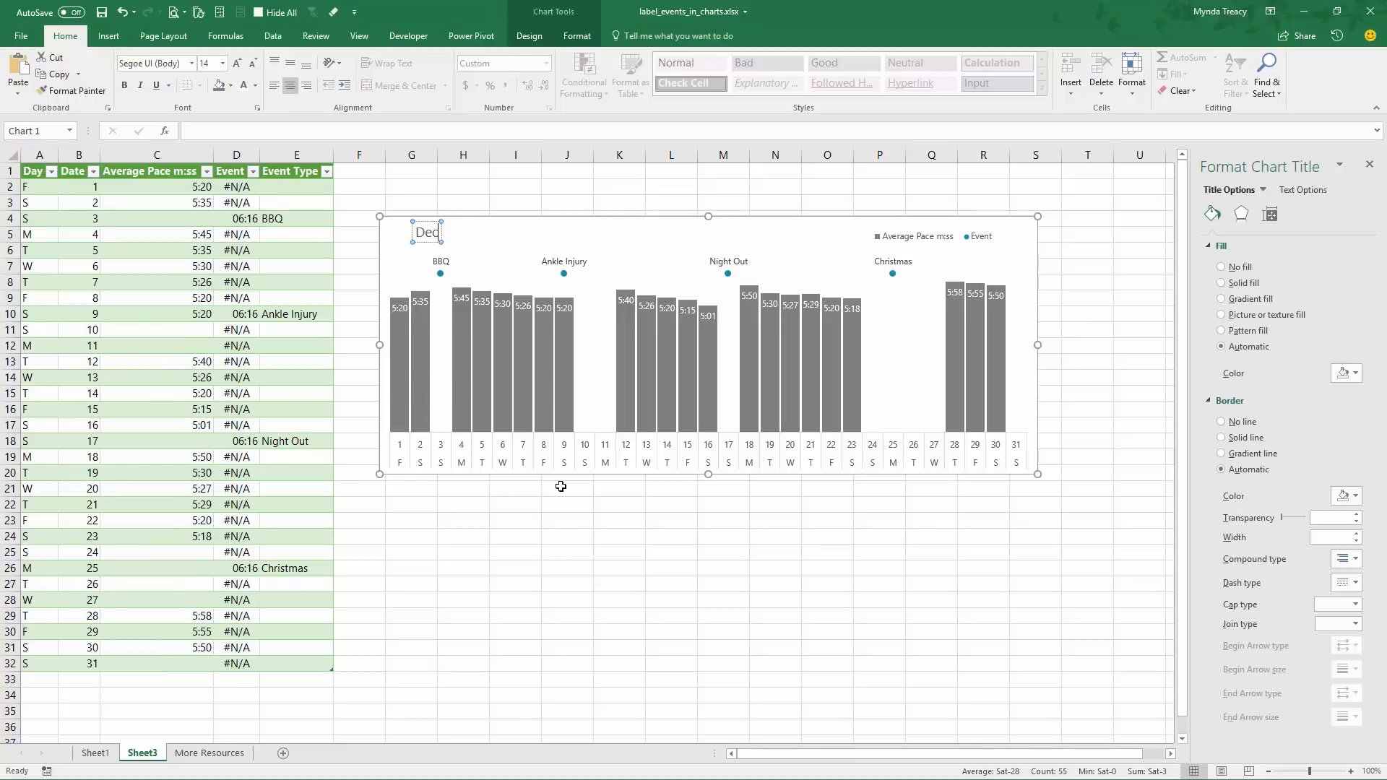
pyautogui.write('ember Run Training')
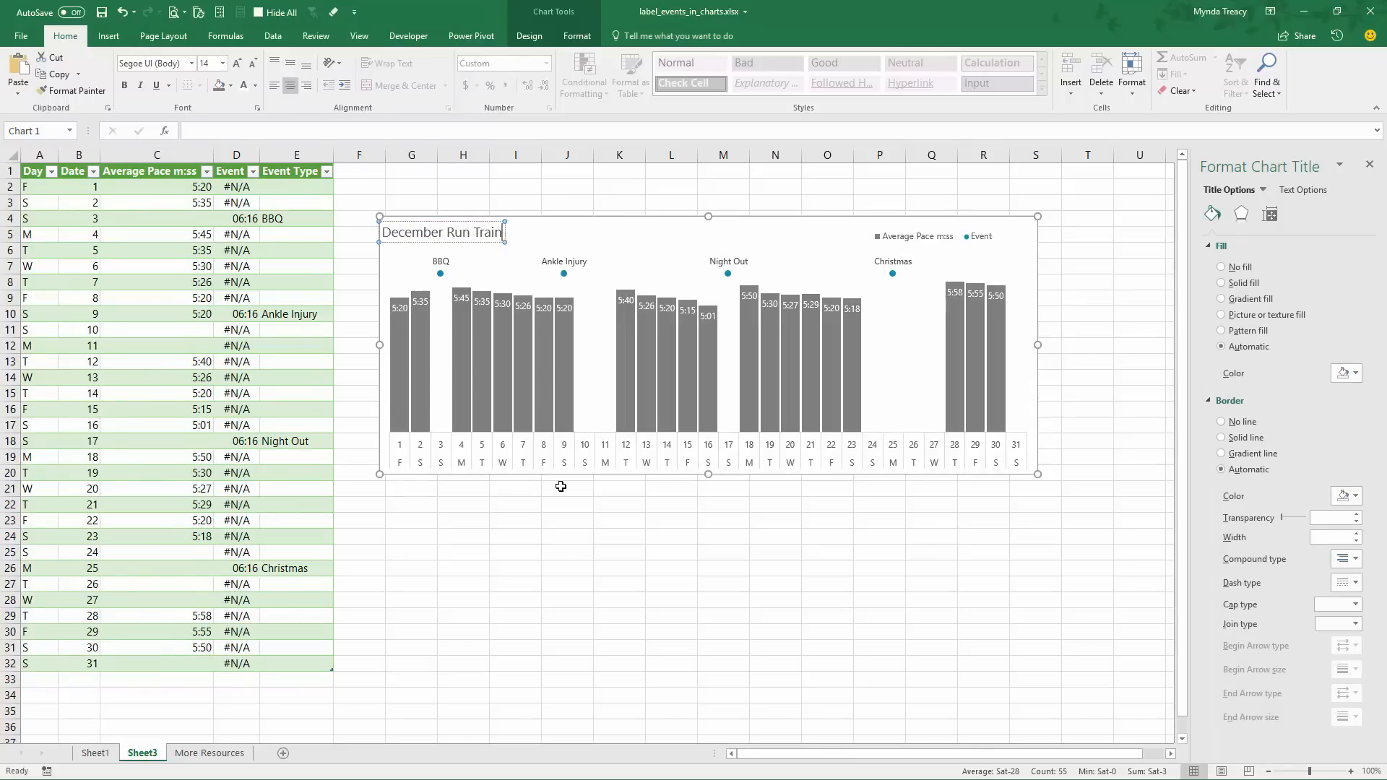
pyautogui.click(384, 448)
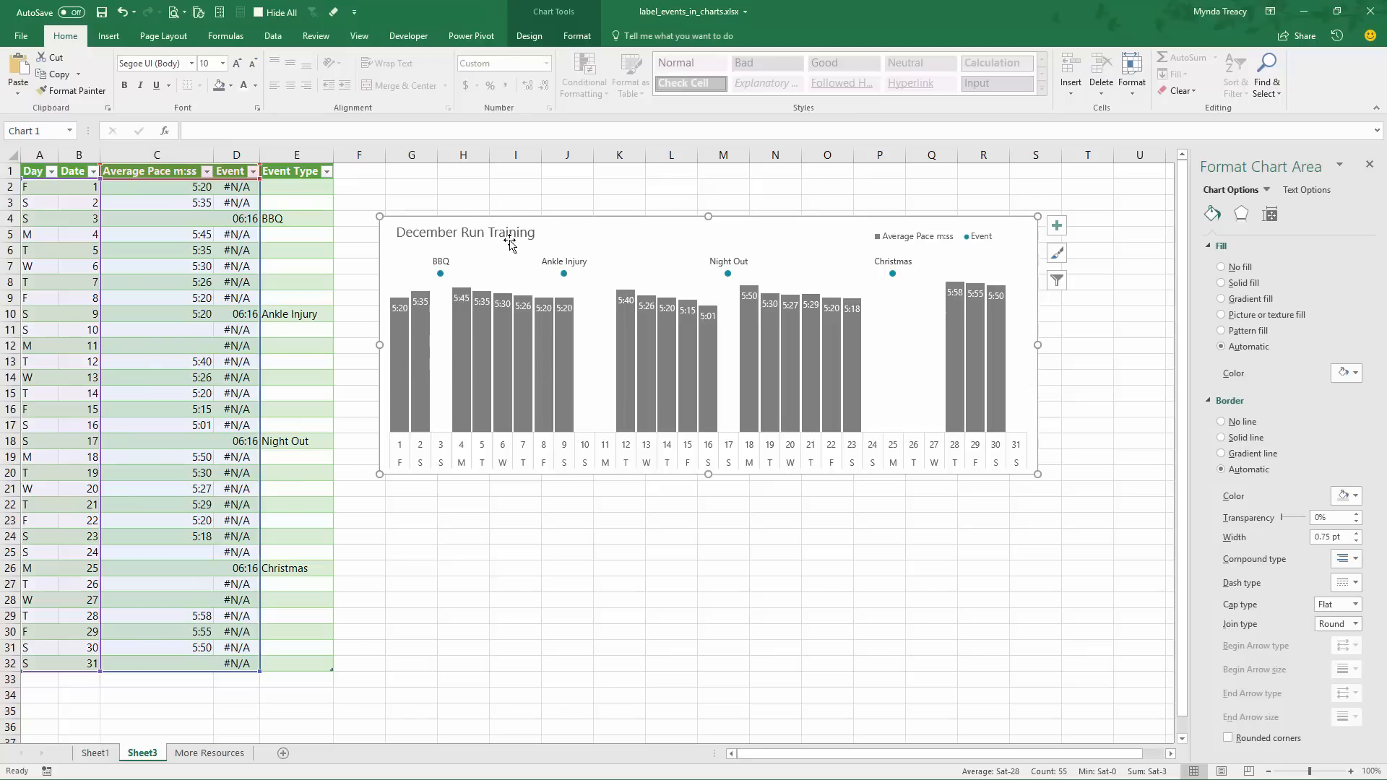
pyautogui.click(538, 234)
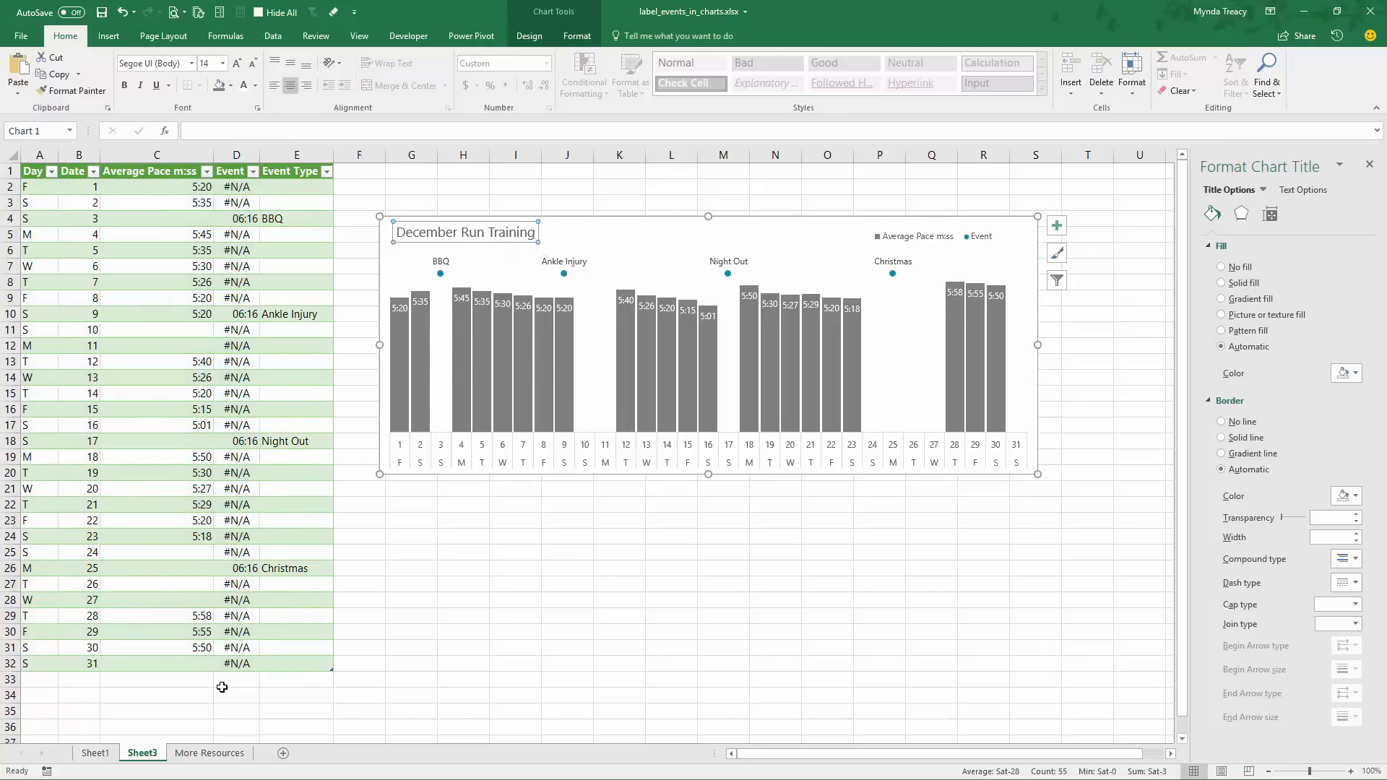
pyautogui.click(207, 706)
# Compare the chart with the Sheet1 example and review the Day, Date, Average Pace, Event and Event Type columns on Sheet3
pyautogui.click(99, 752)
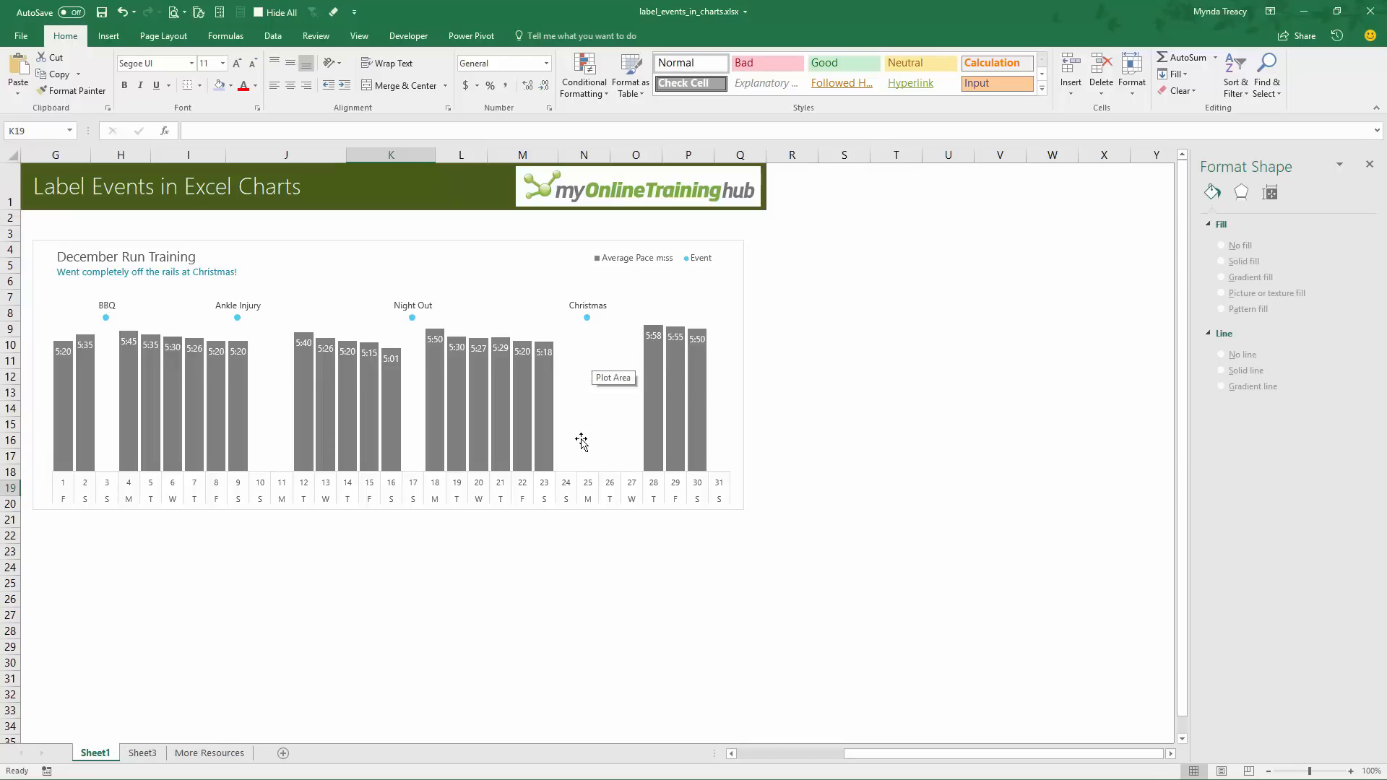
pyautogui.click(142, 753)
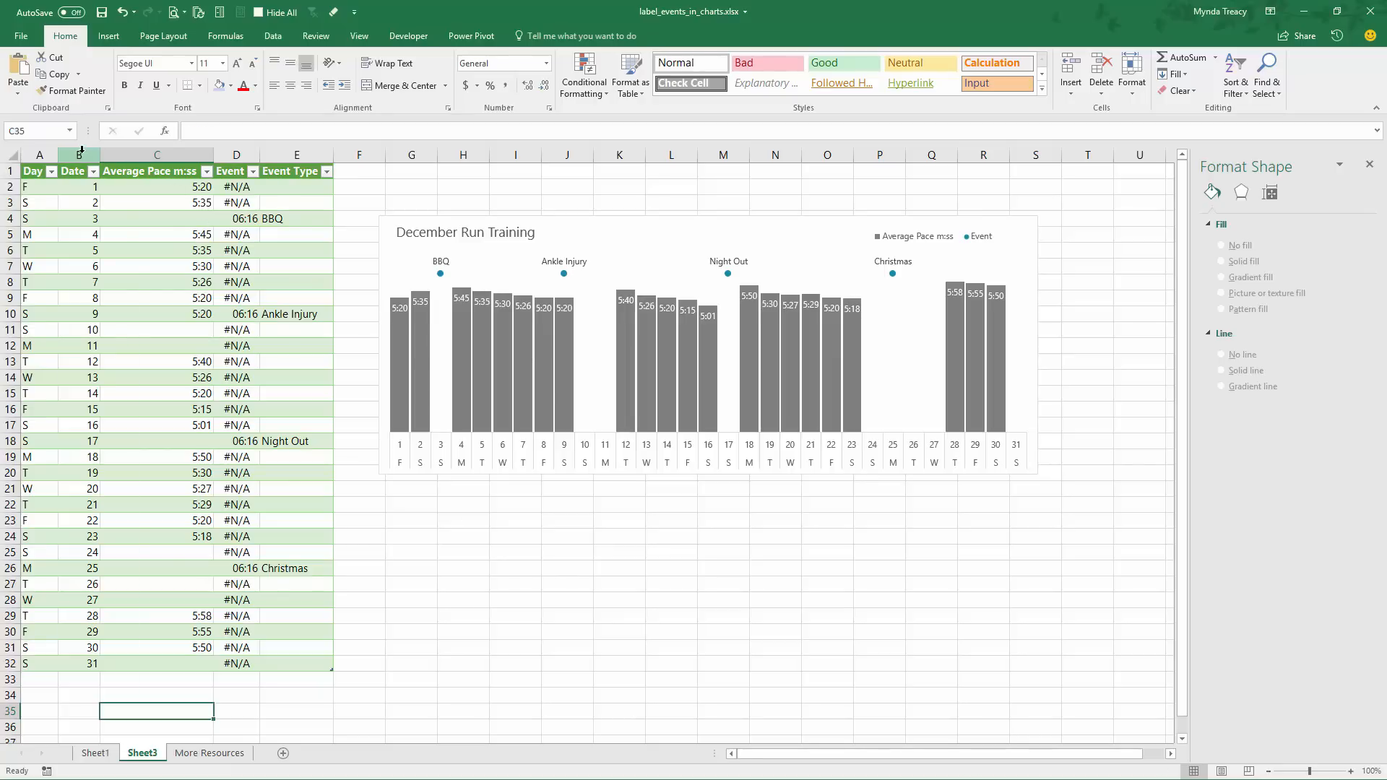
pyautogui.moveTo(79, 155); pyautogui.dragTo(160, 154)
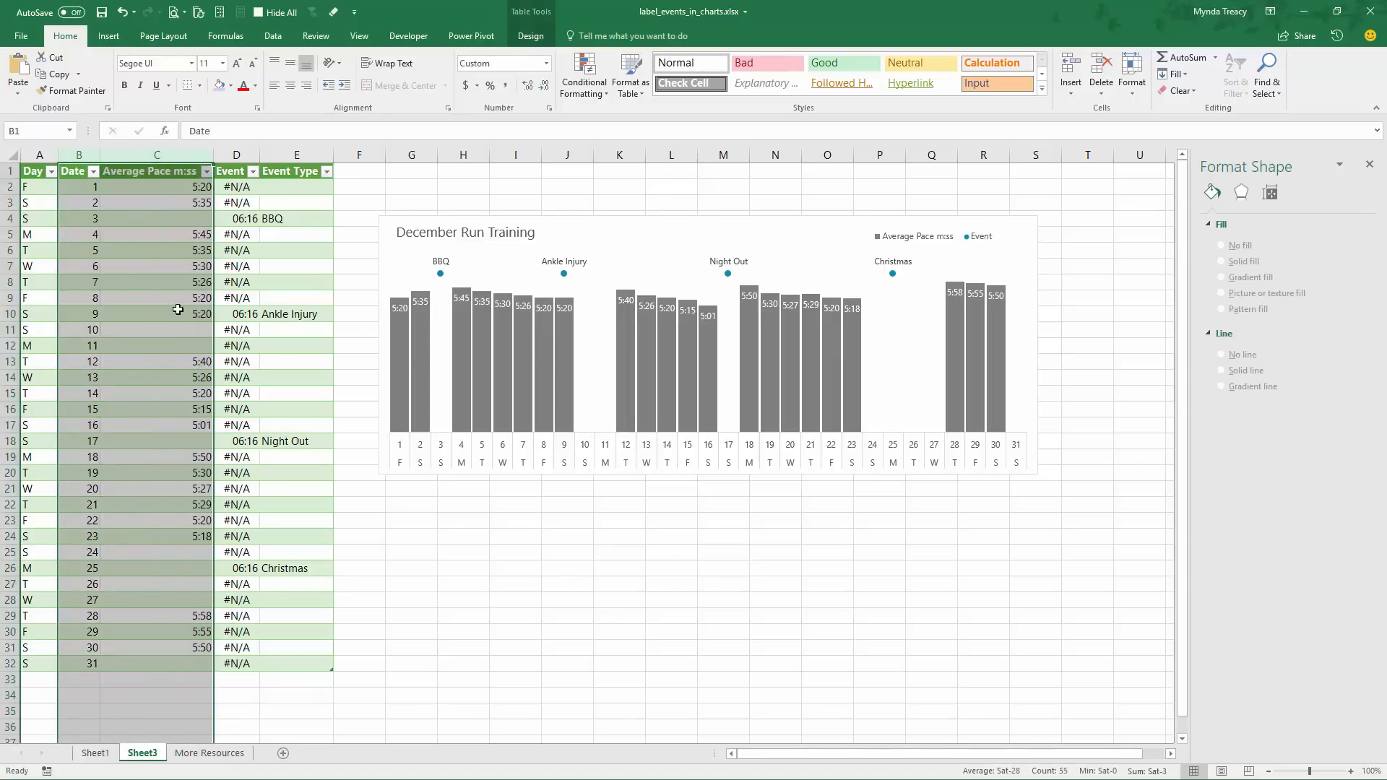
pyautogui.click(238, 156)
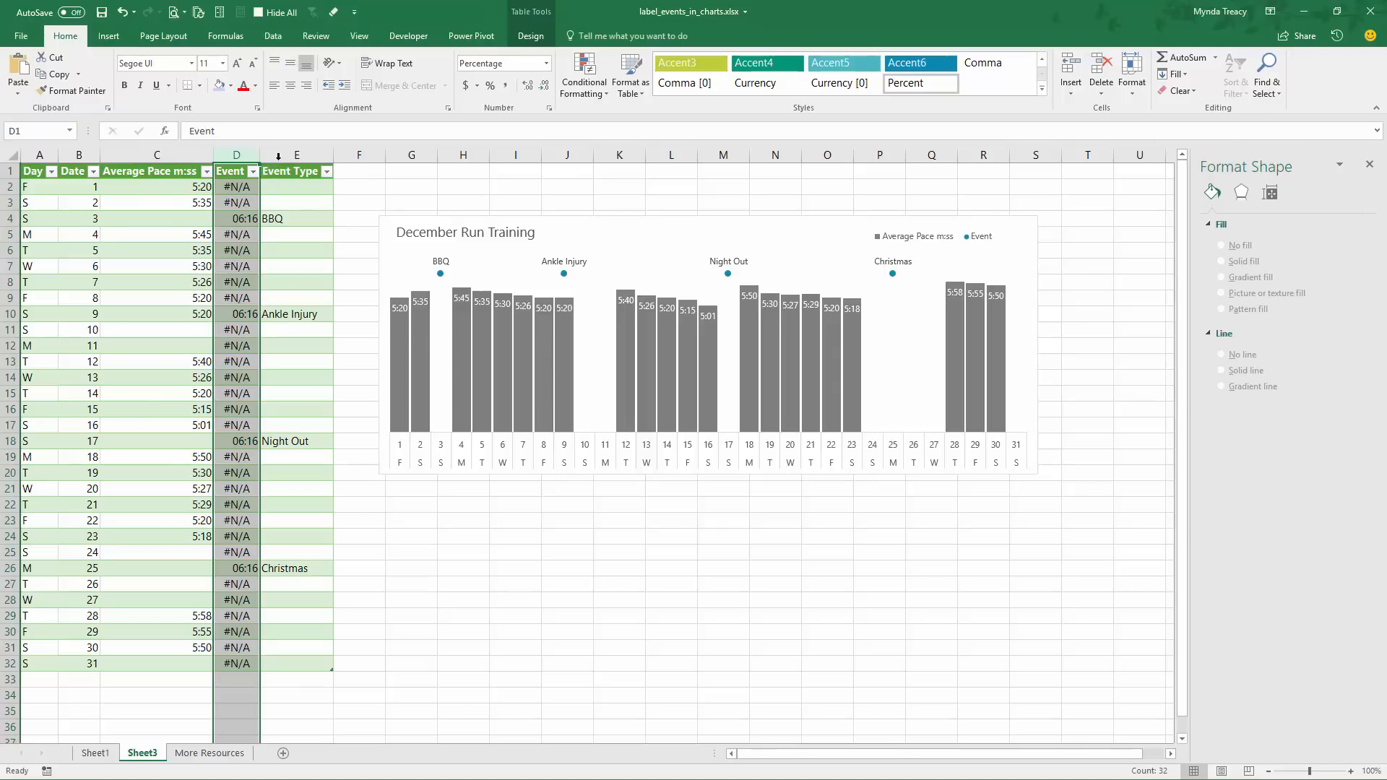
pyautogui.click(278, 156)
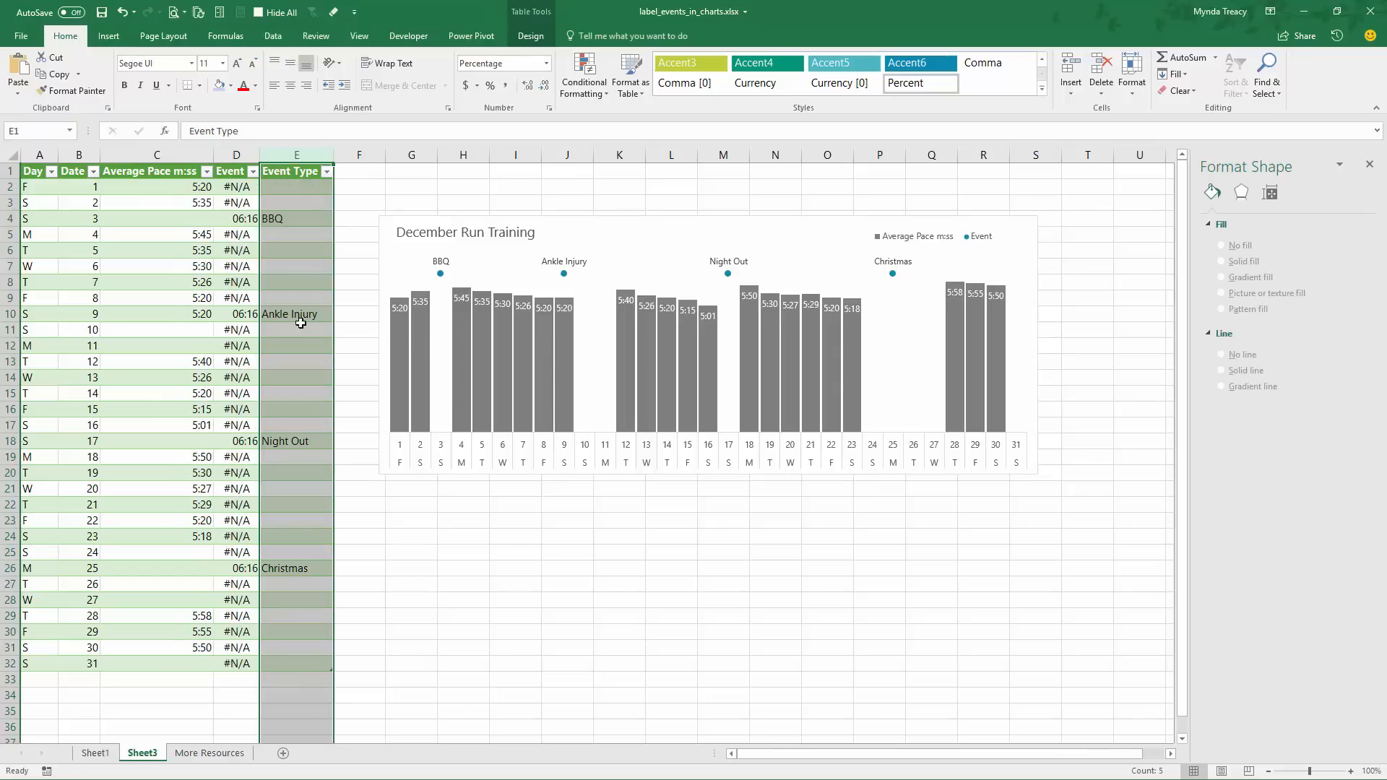
pyautogui.moveTo(40, 156); pyautogui.dragTo(79, 156)
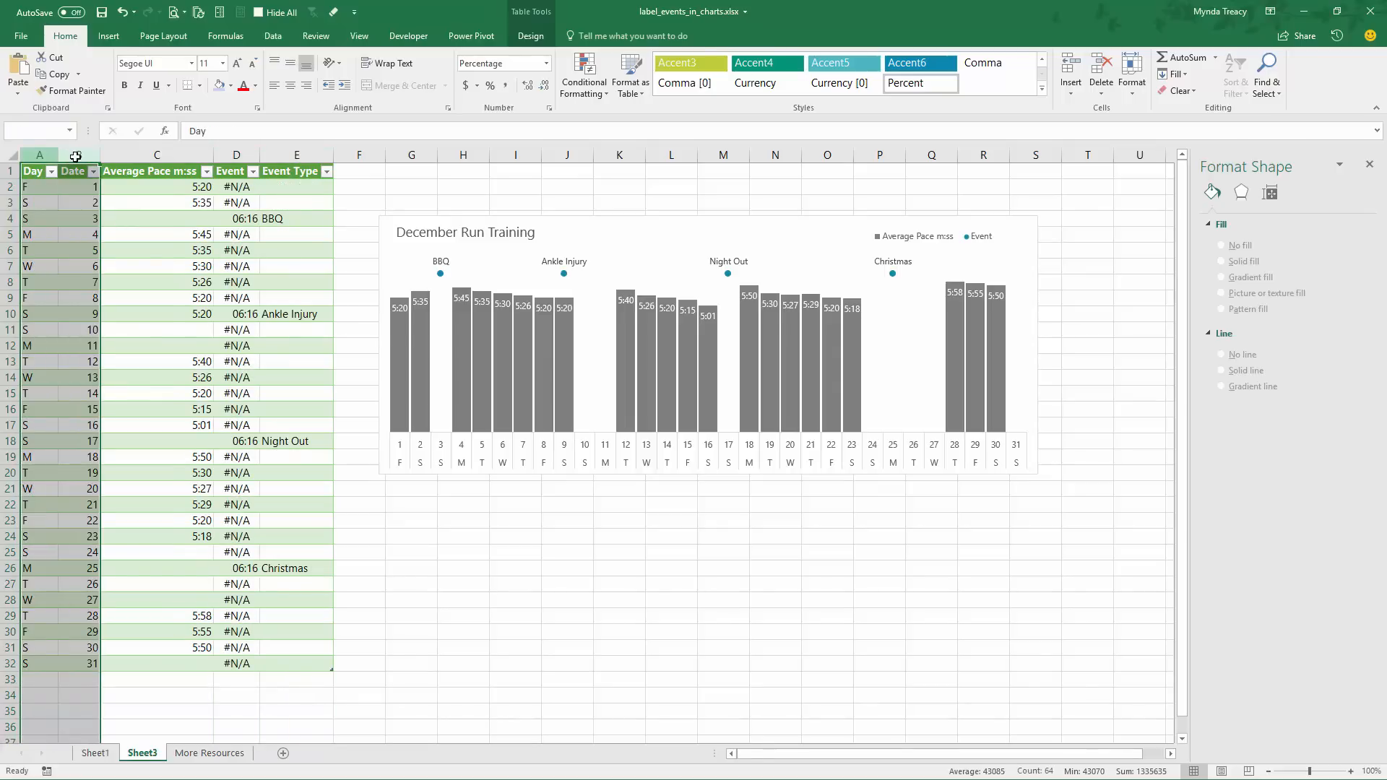